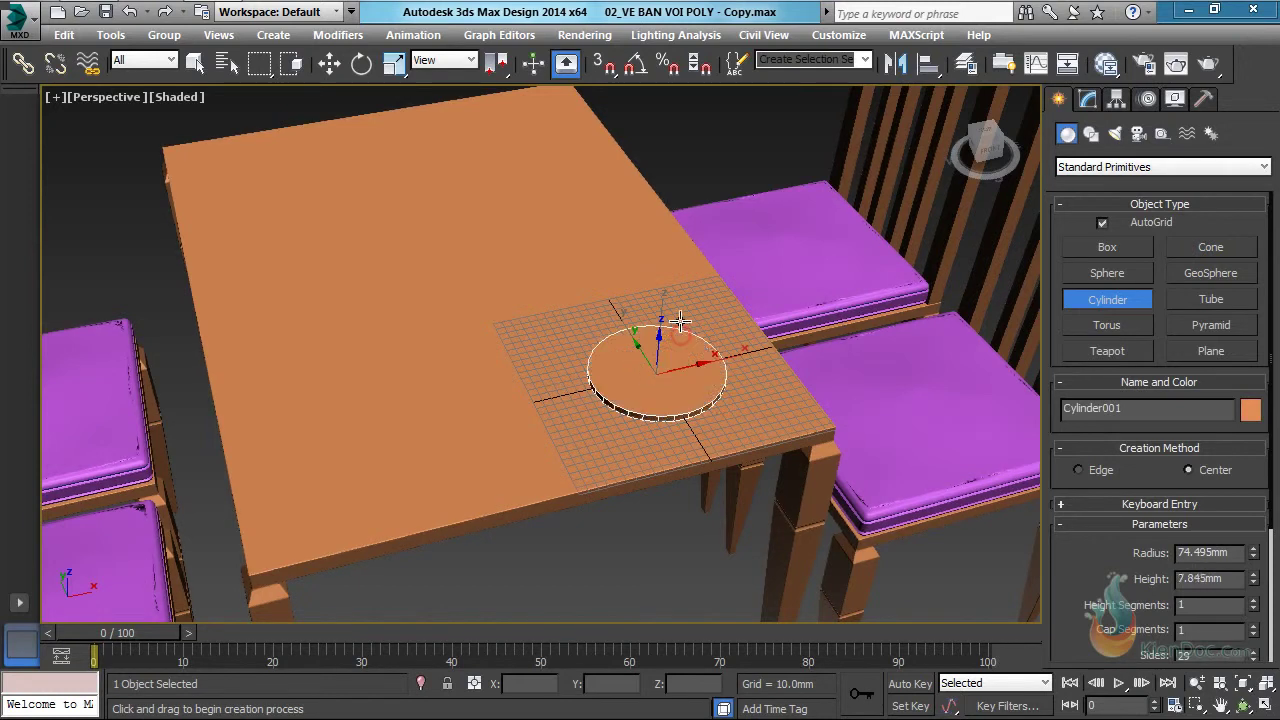
Finish the flat cylinder on the tabletop at about 7 mm height and change its object color to blue.
click(679, 328)
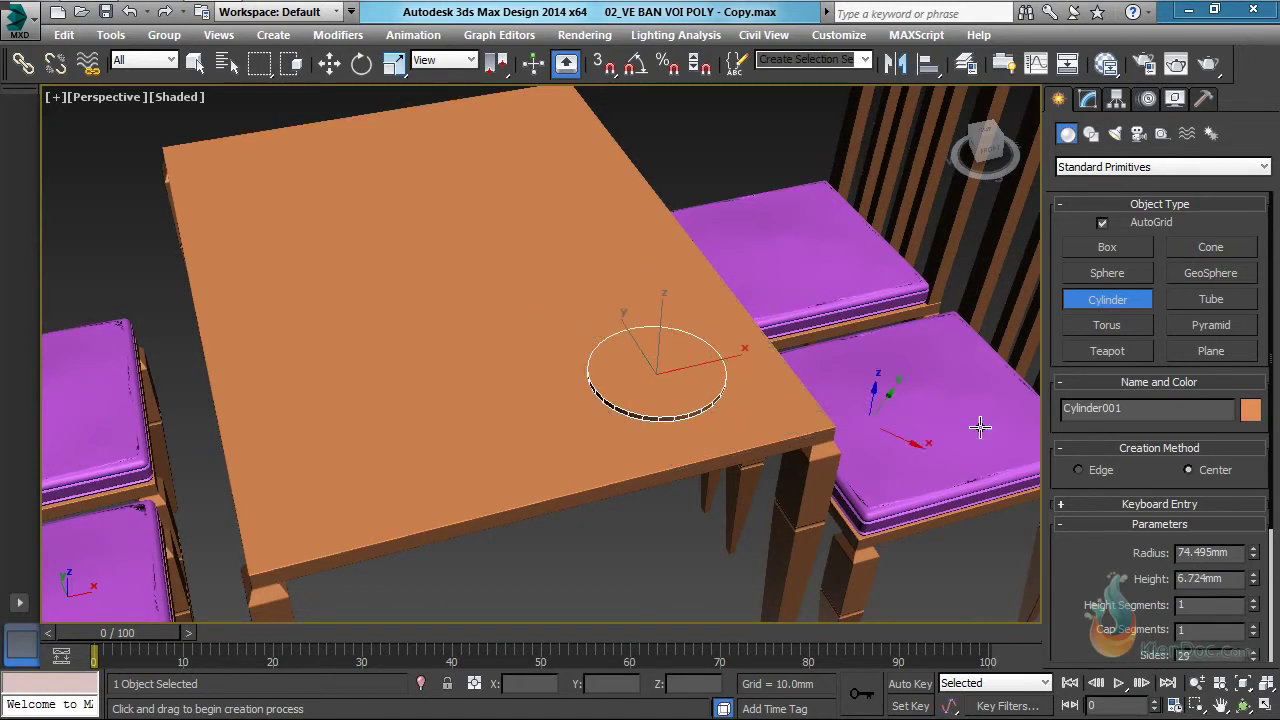
click(1250, 410)
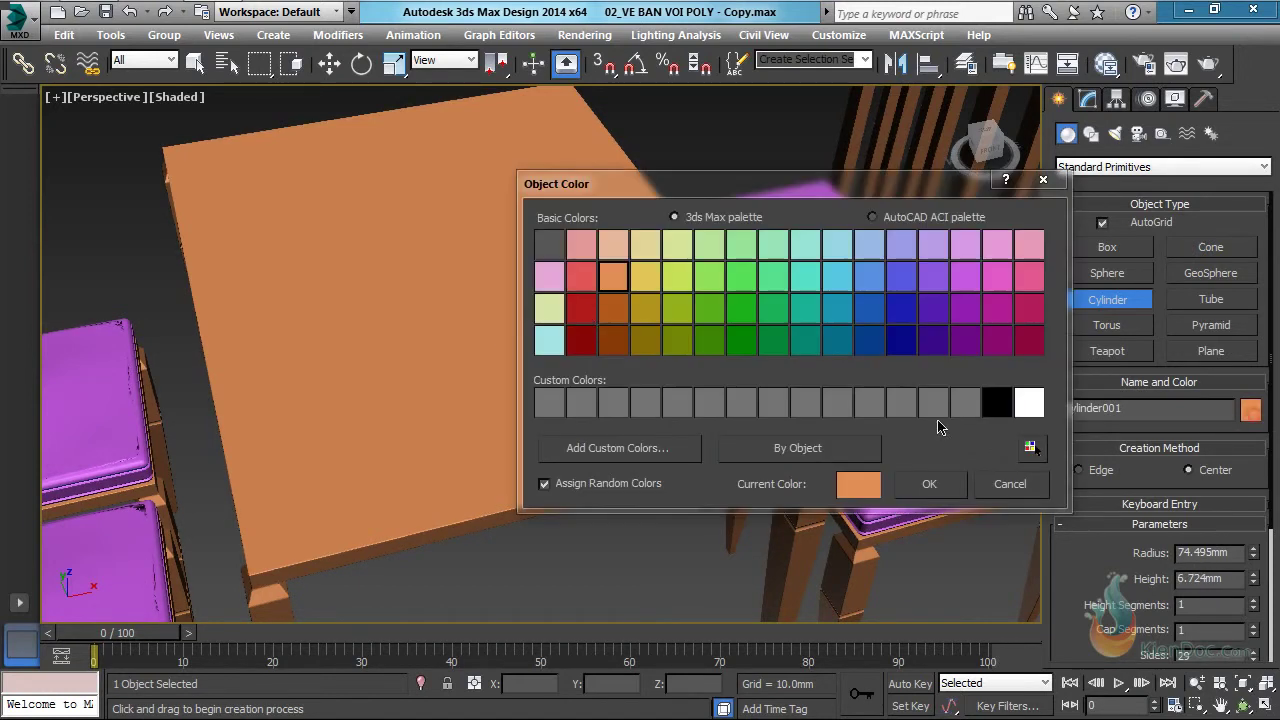
click(869, 276)
click(925, 484)
scroll(640, 372, up, 10)
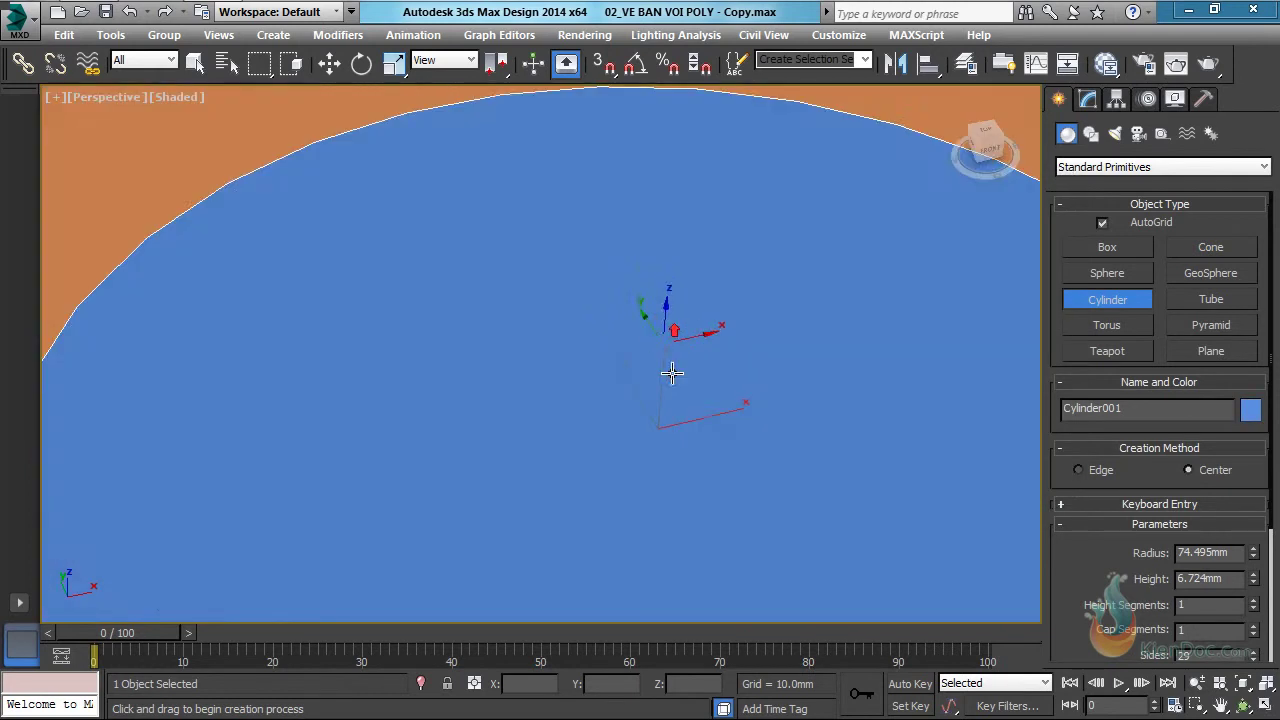
scroll(677, 371, down, 10)
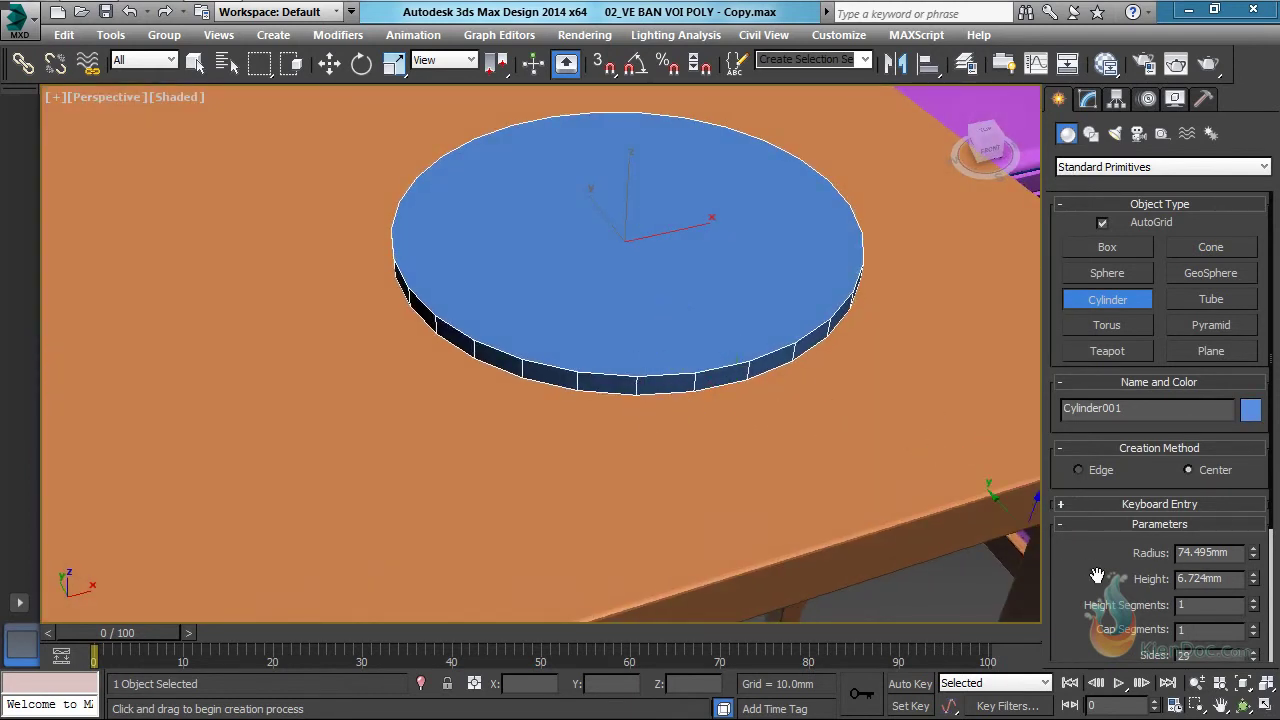
Set the blue cylinder's radius to 50 mm.
drag(1097, 576, 1097, 546)
double_click(1216, 523)
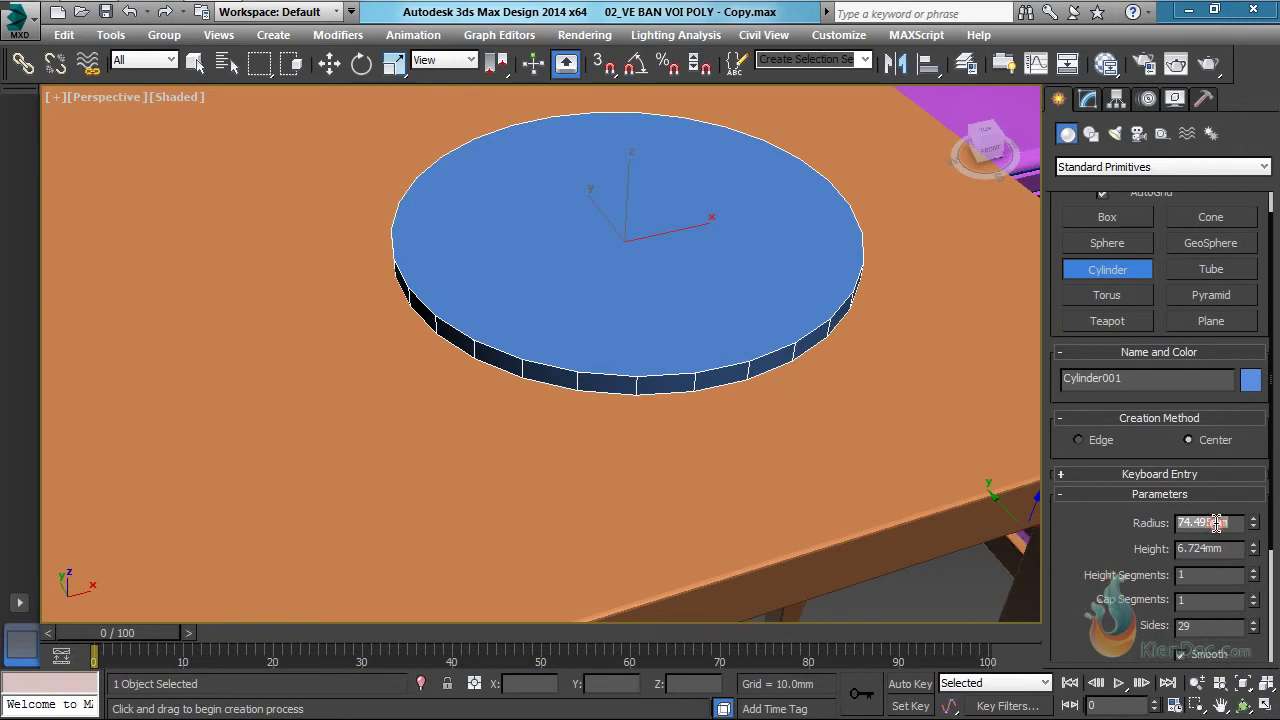
text(40)
double_click(1210, 550)
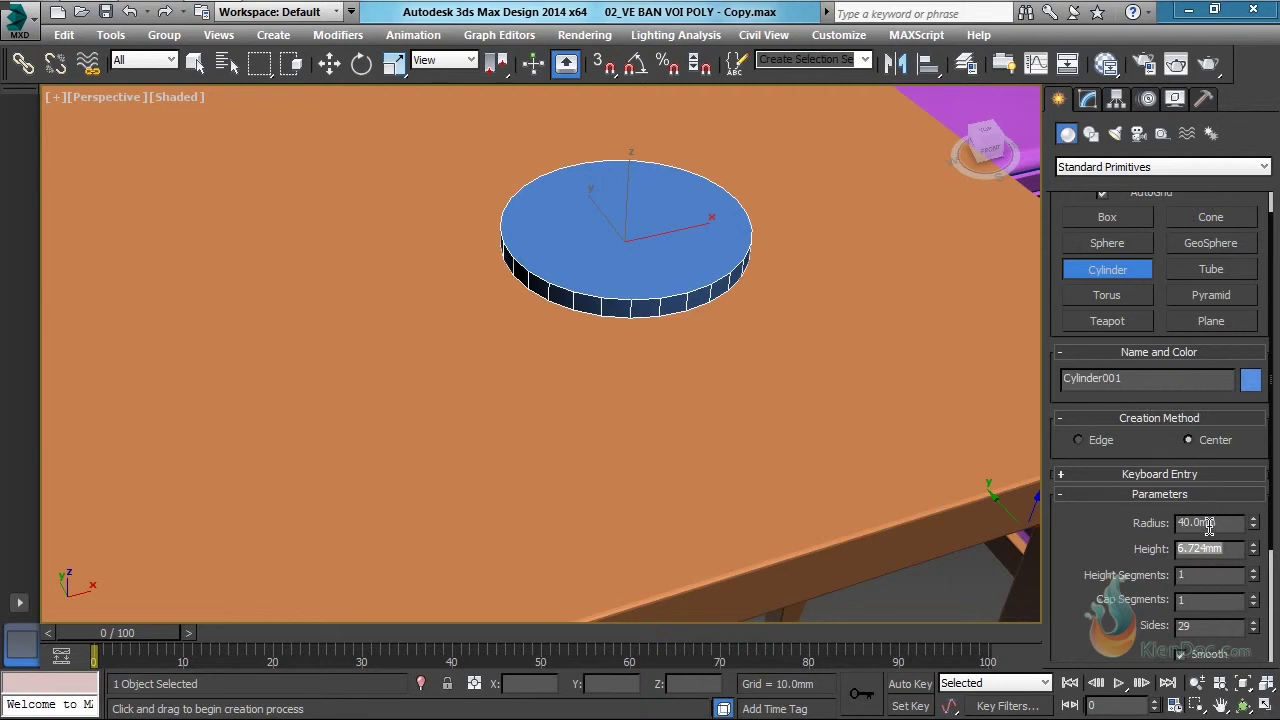
double_click(1214, 524)
key(Return)
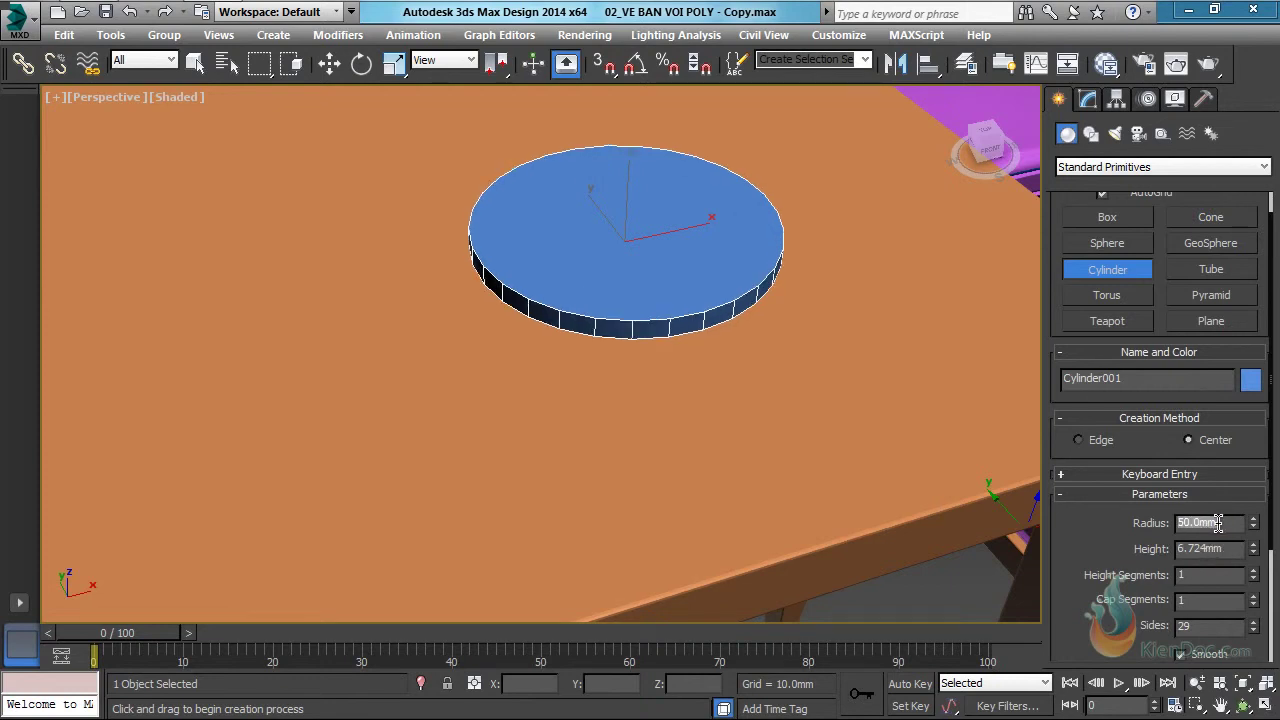
Set the cylinder's height to 5 mm and its number of sides to 30.
double_click(1222, 552)
text(5)
key(Return)
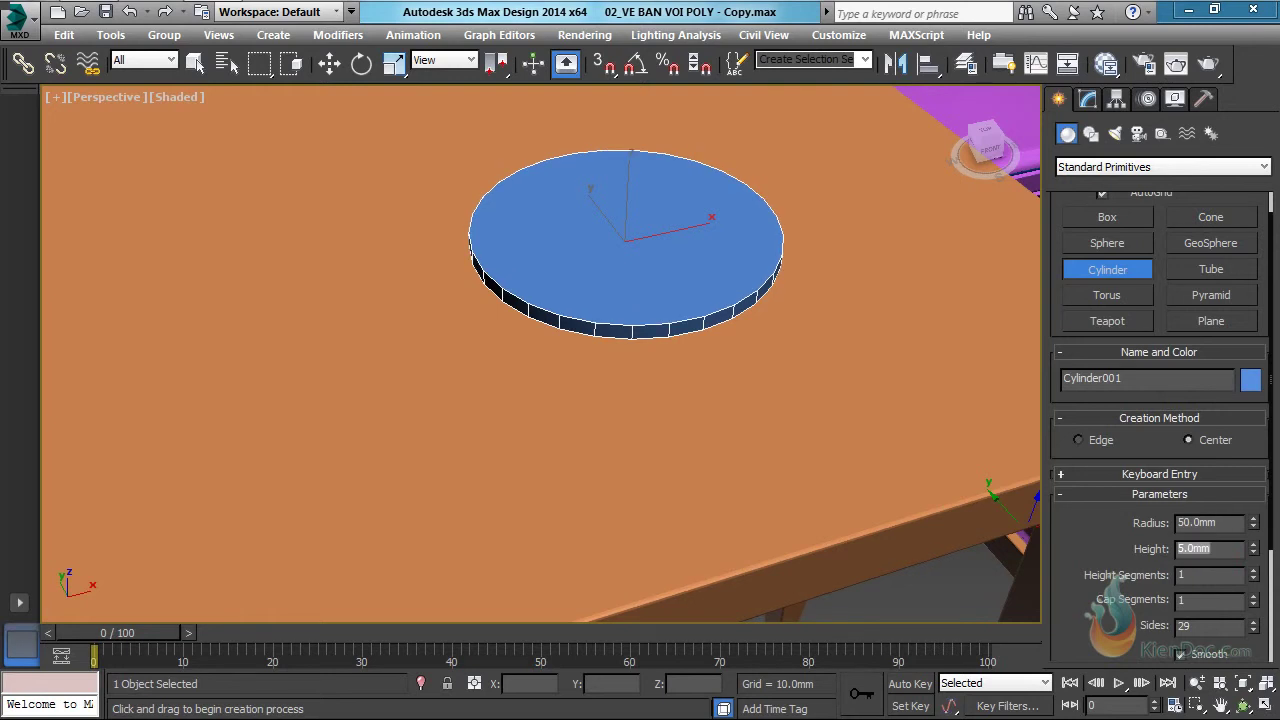
click(1208, 624)
text(30)
key(Return)
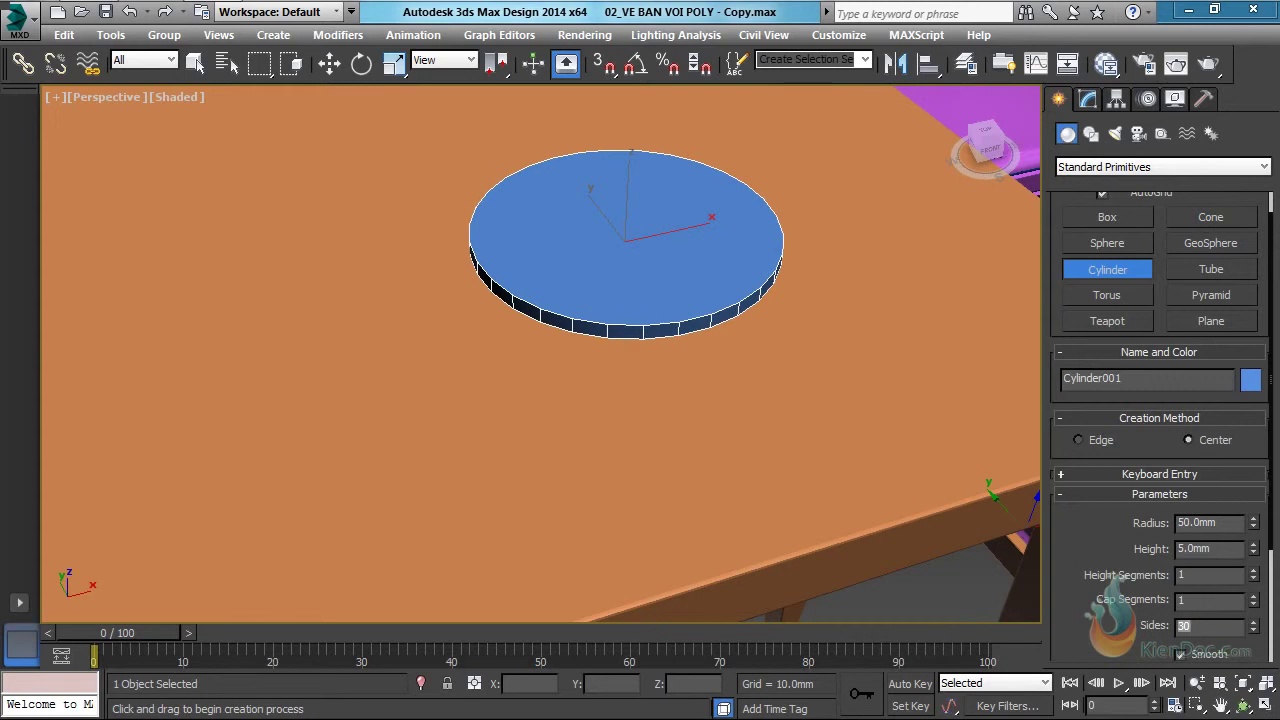
Convert the cylinder to an Editable Poly.
middle_drag(689, 251, 666, 312)
key(w)
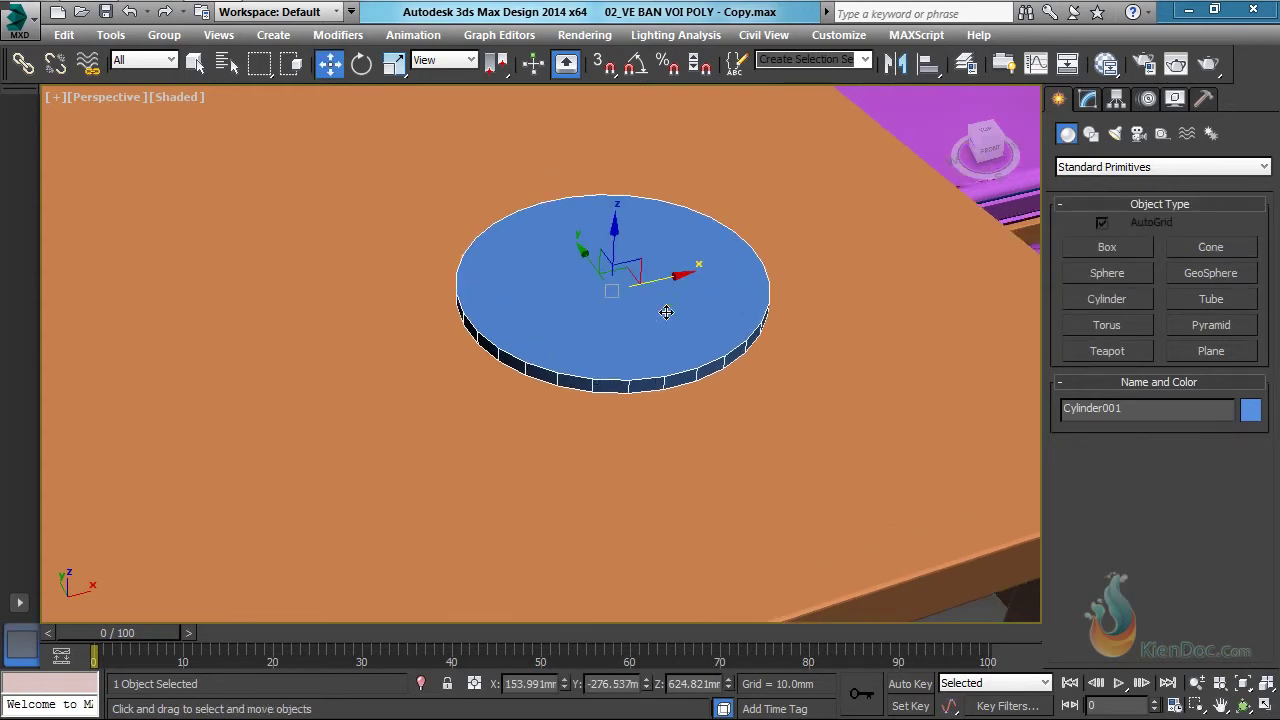
right_click(641, 290)
mouse_move(712, 478)
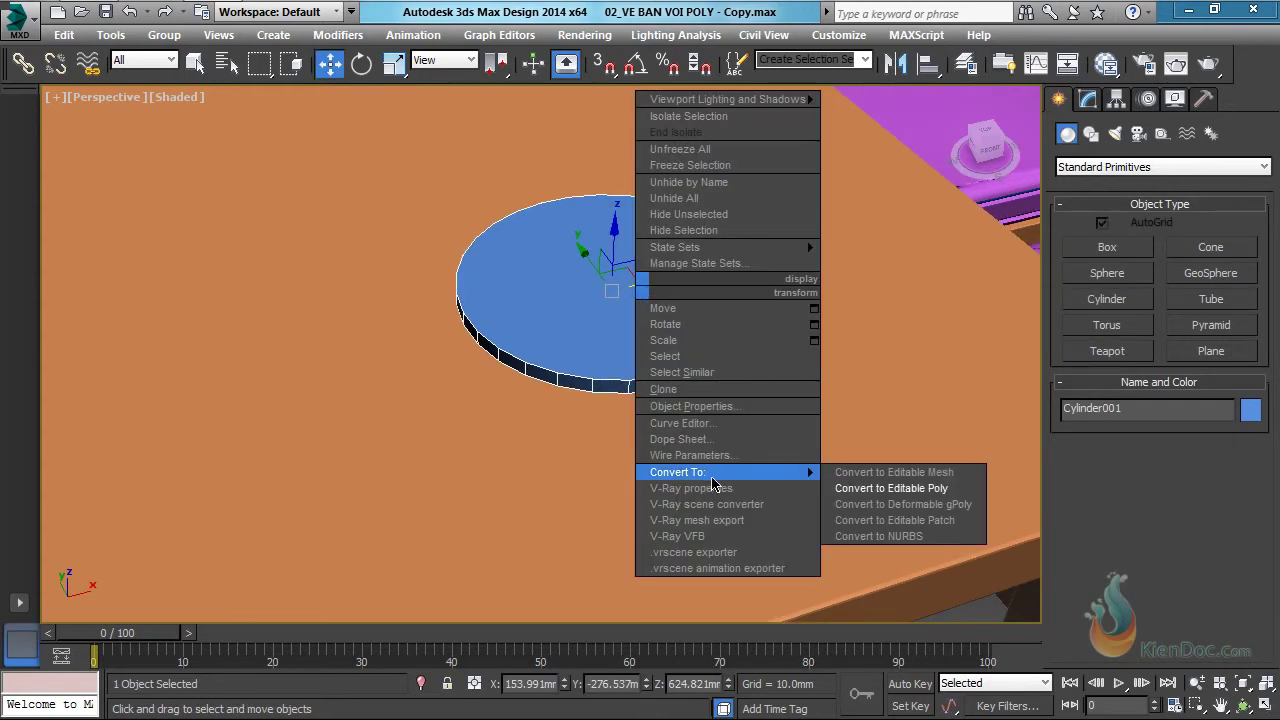
click(931, 478)
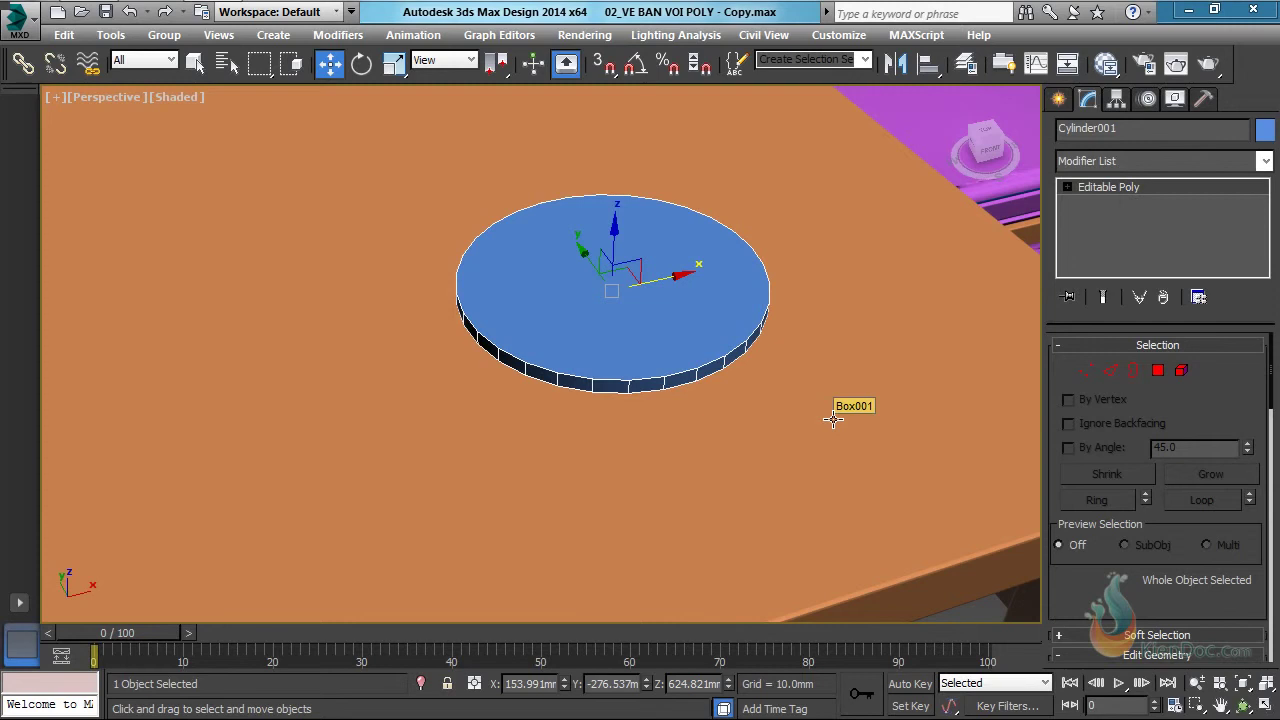
Select the disc's top polygon and inset it by 1.5 mm.
key(4)
click(728, 314)
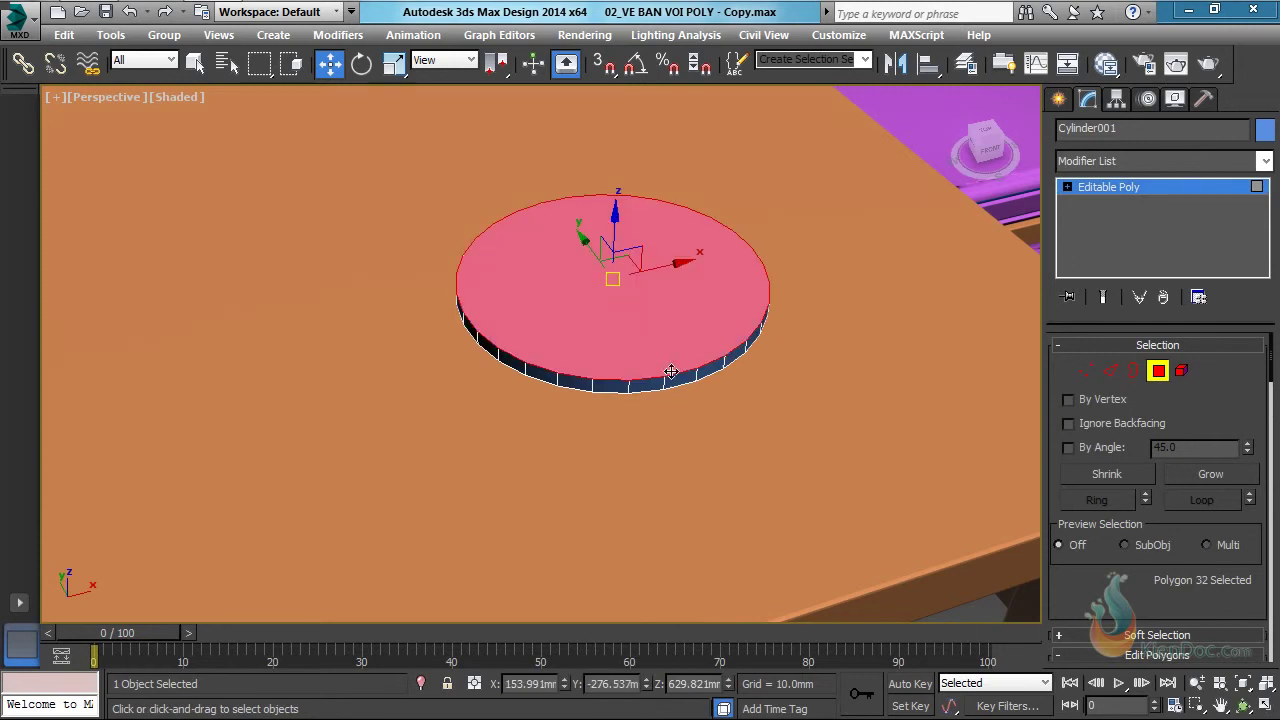
middle_drag(666, 310, 674, 367)
right_click(664, 325)
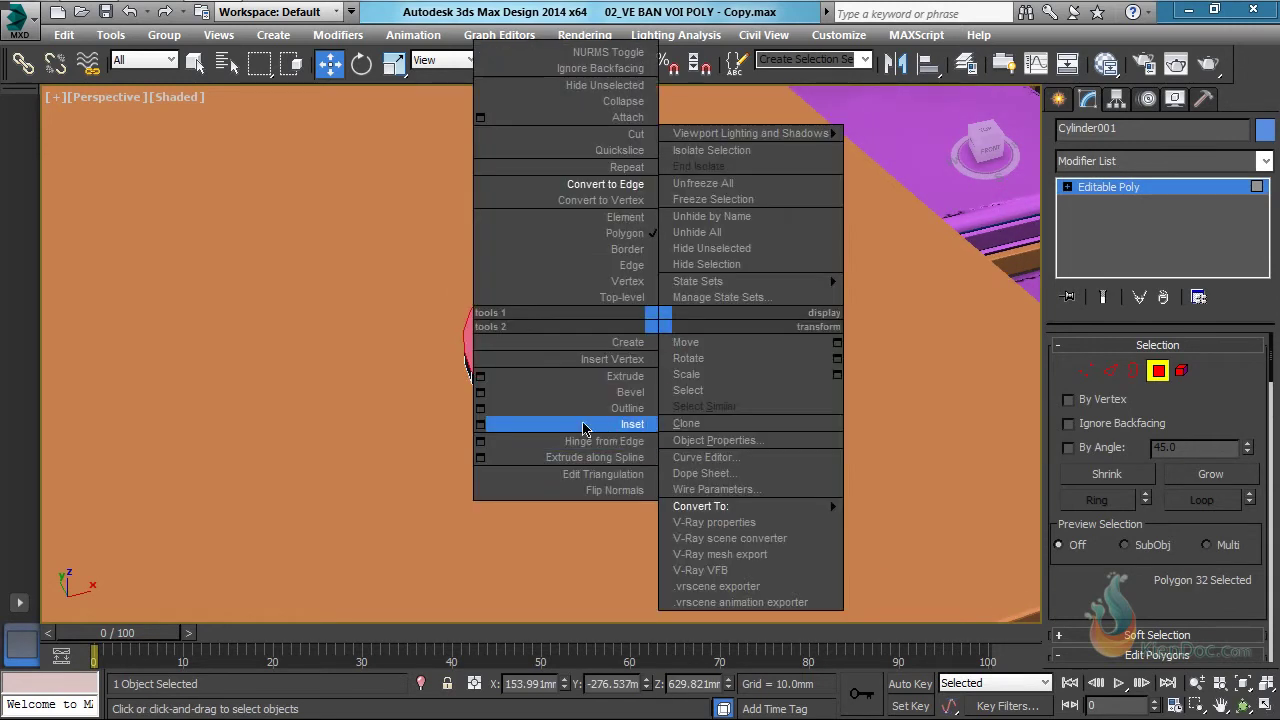
click(478, 425)
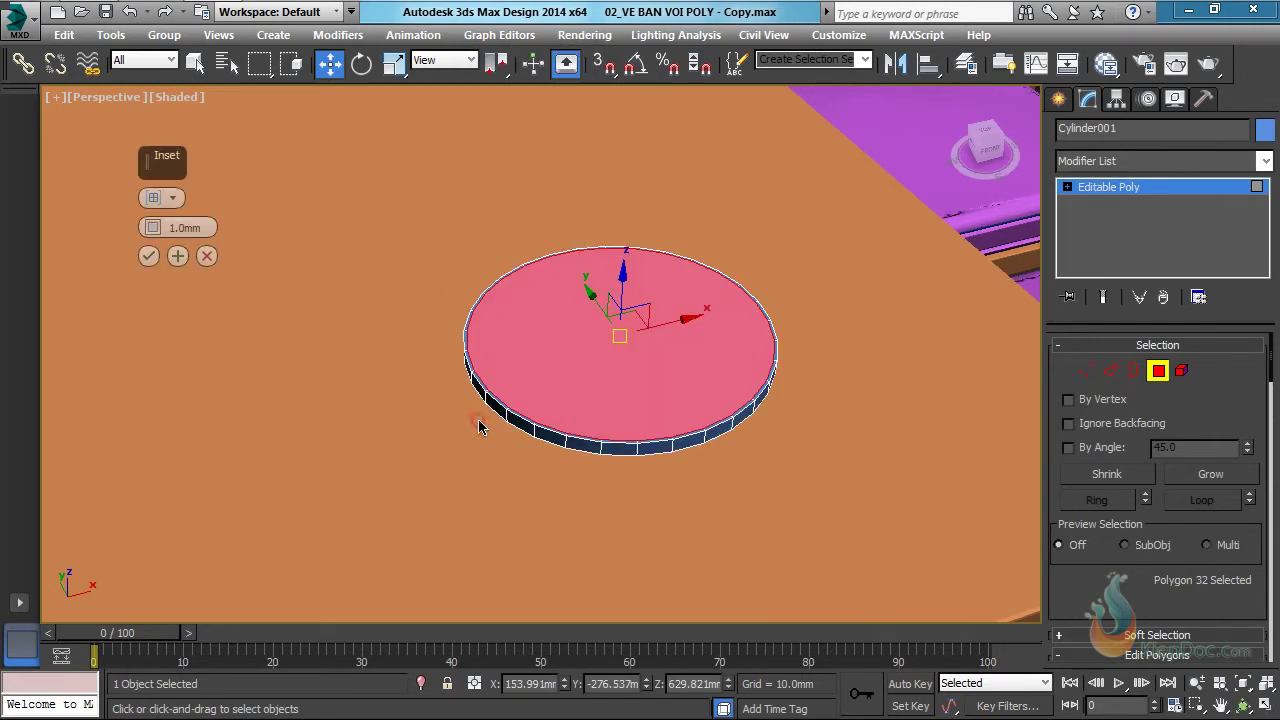
double_click(188, 229)
text(1.5)
key(Return)
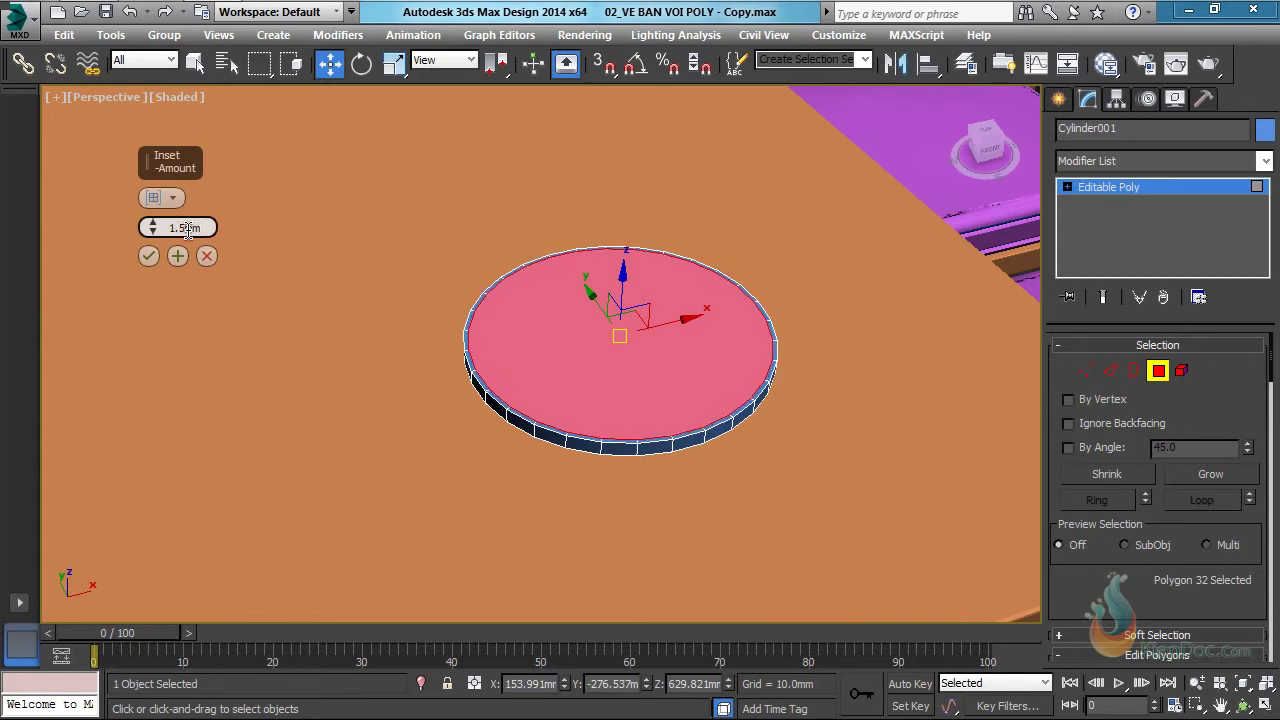
click(146, 258)
Select the full ring of narrow rim polygons on the disc's top and extrude it upward by 10 mm.
scroll(549, 358, up, 6)
middle_drag(398, 368, 394, 365)
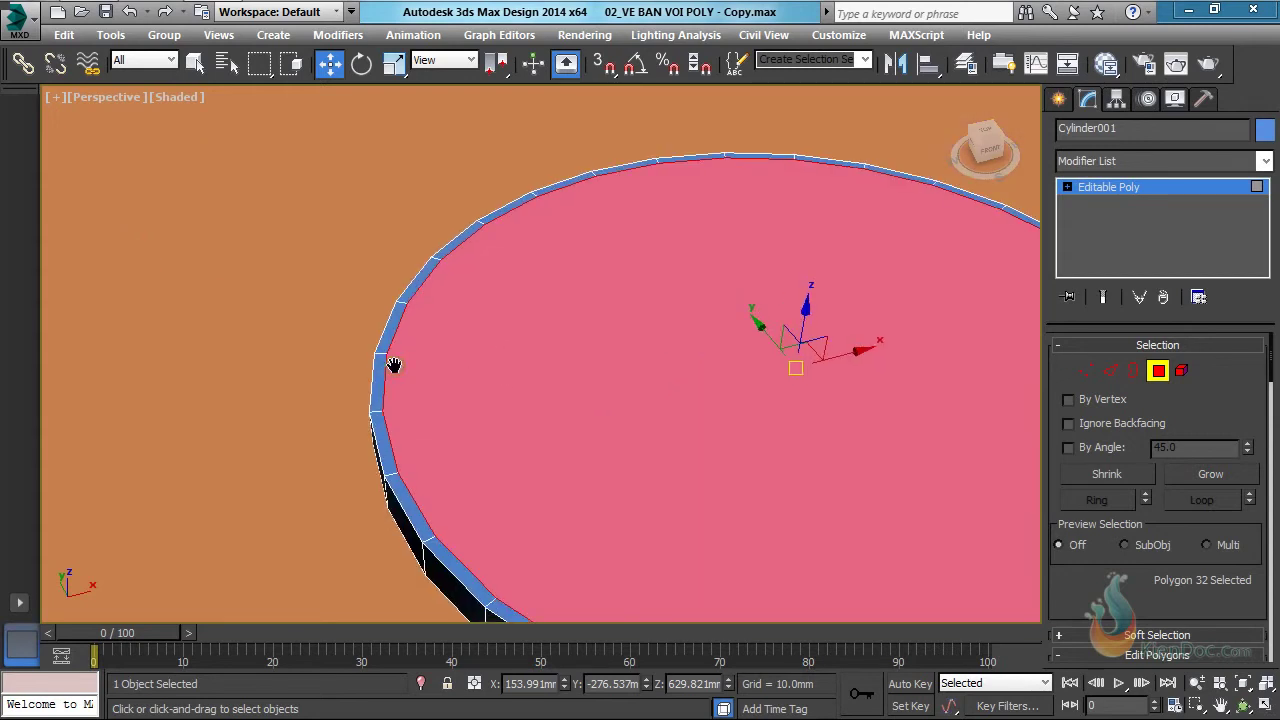
click(394, 337)
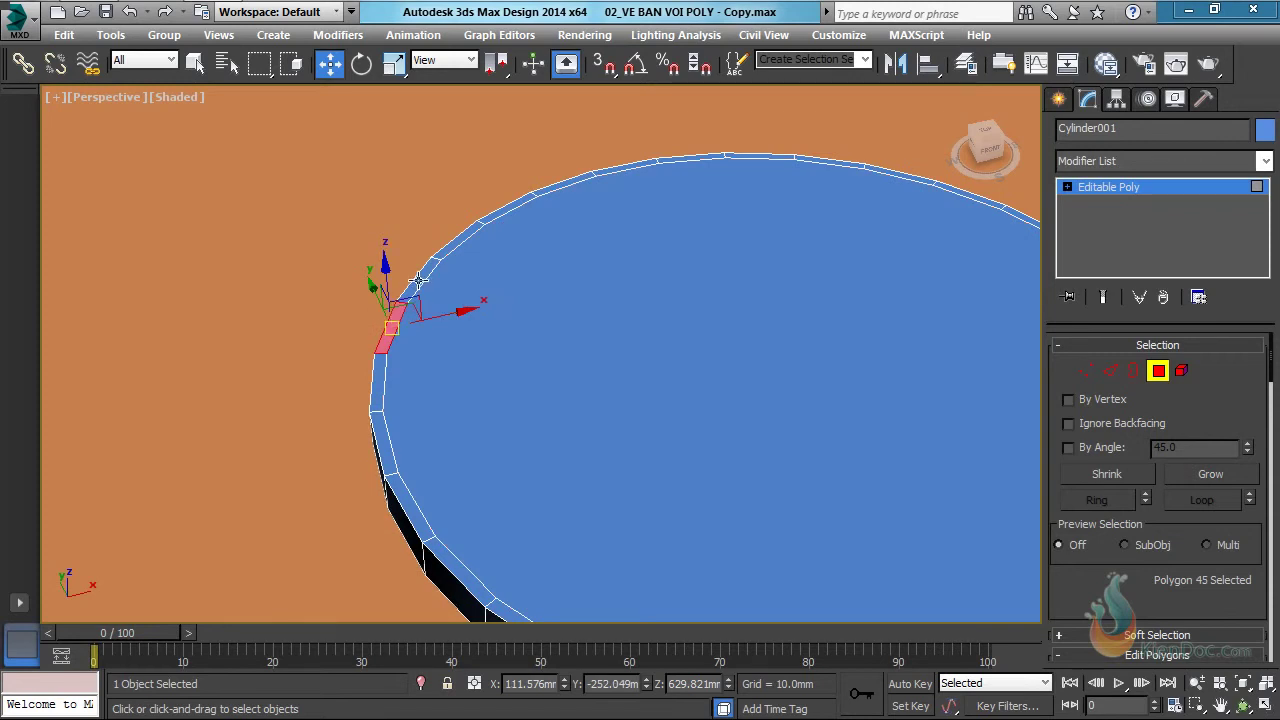
shift+click(419, 281)
scroll(550, 330, down, 5)
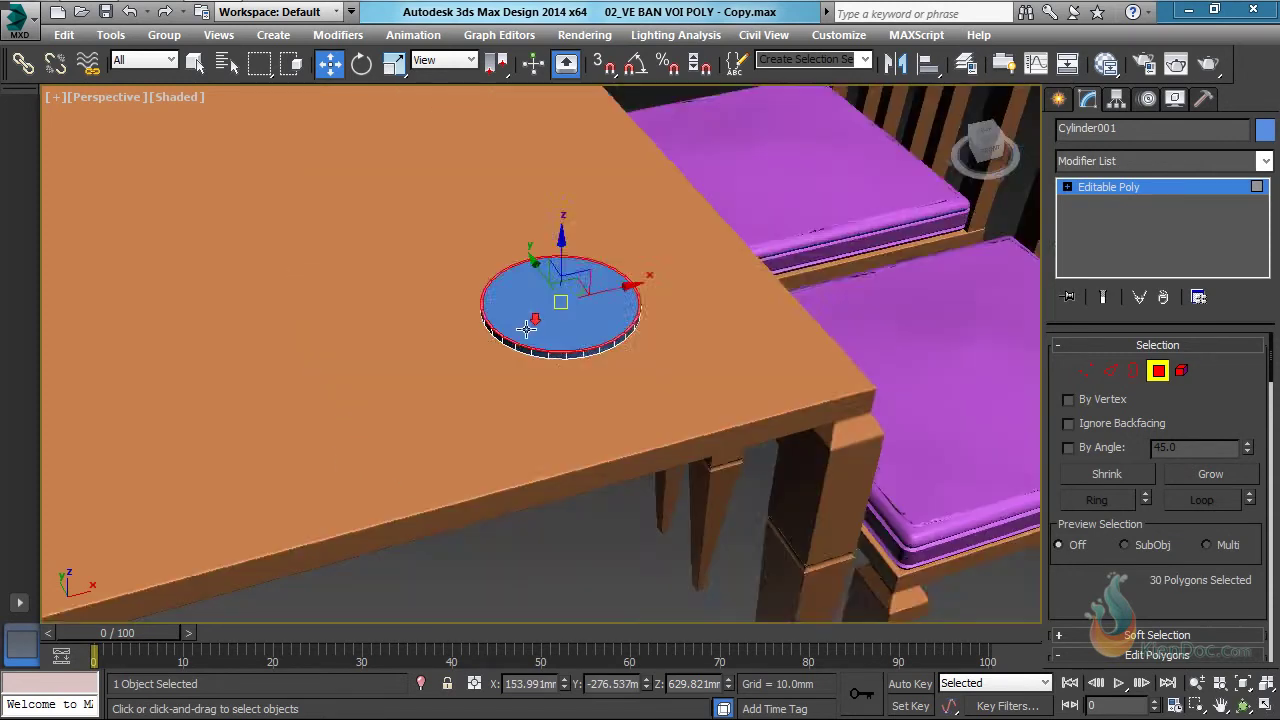
scroll(560, 370, up, 4)
right_click(558, 344)
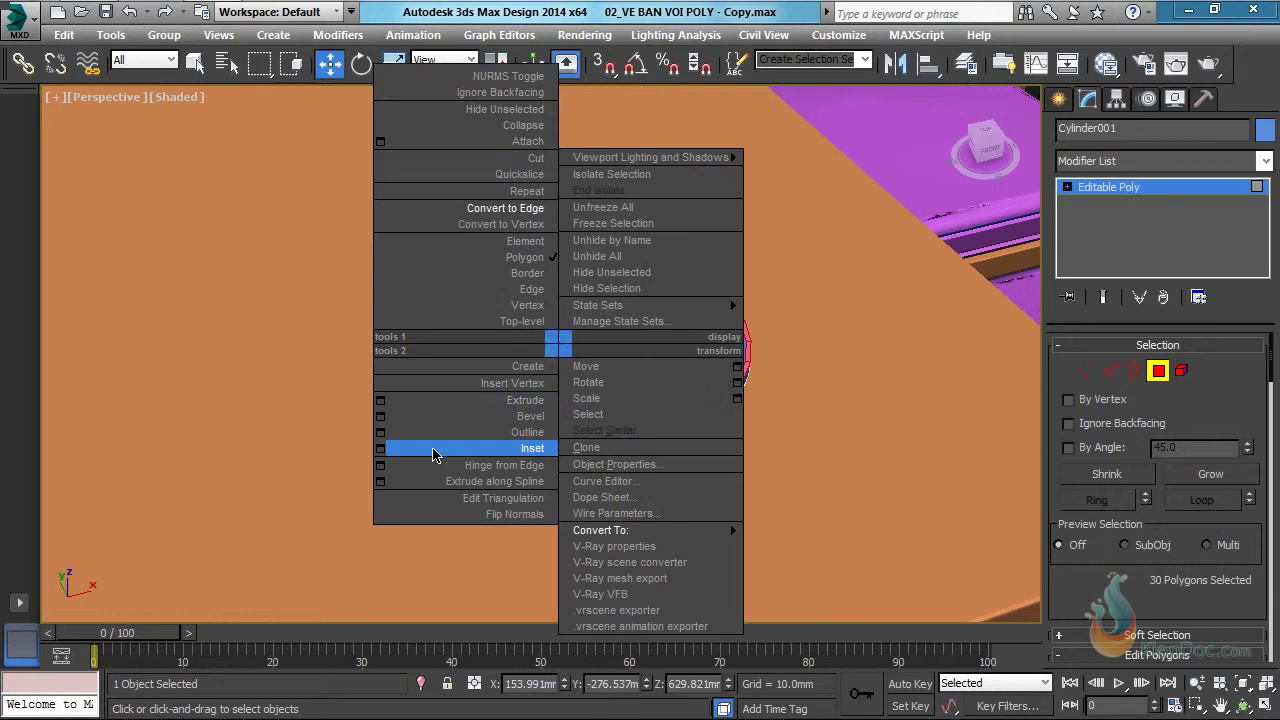
click(380, 400)
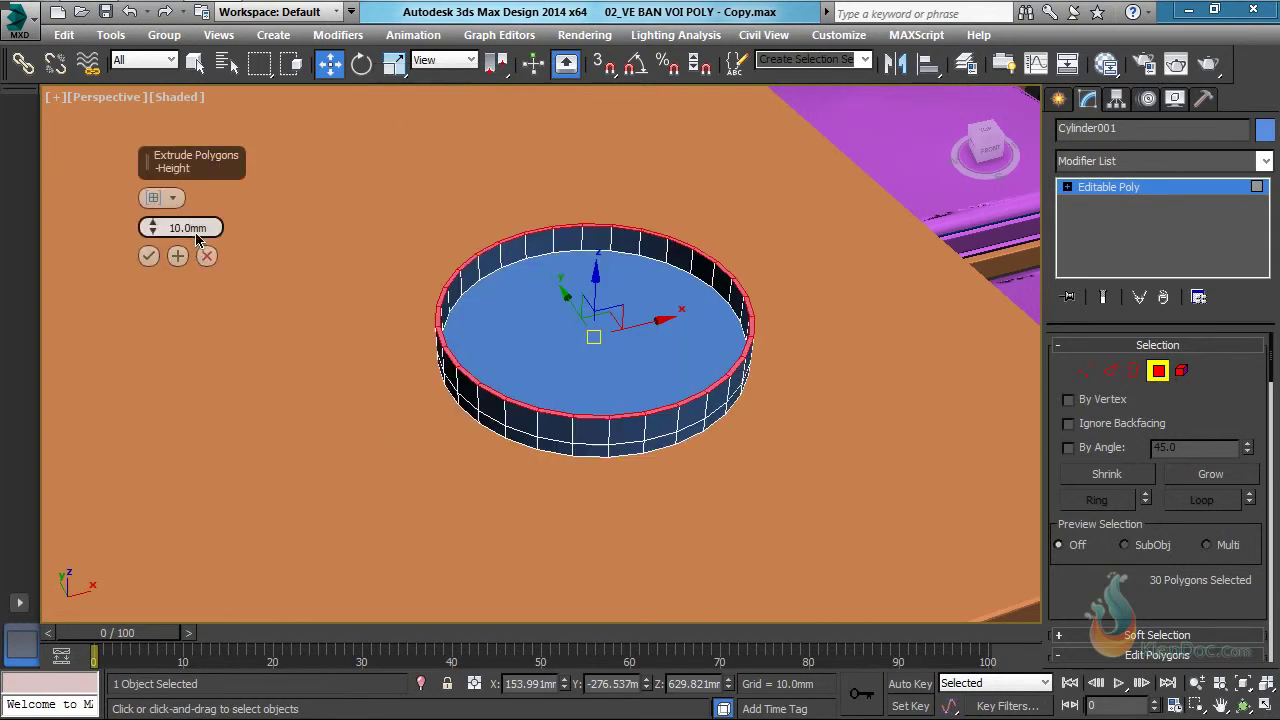
click(148, 257)
middle_drag(563, 336, 571, 355)
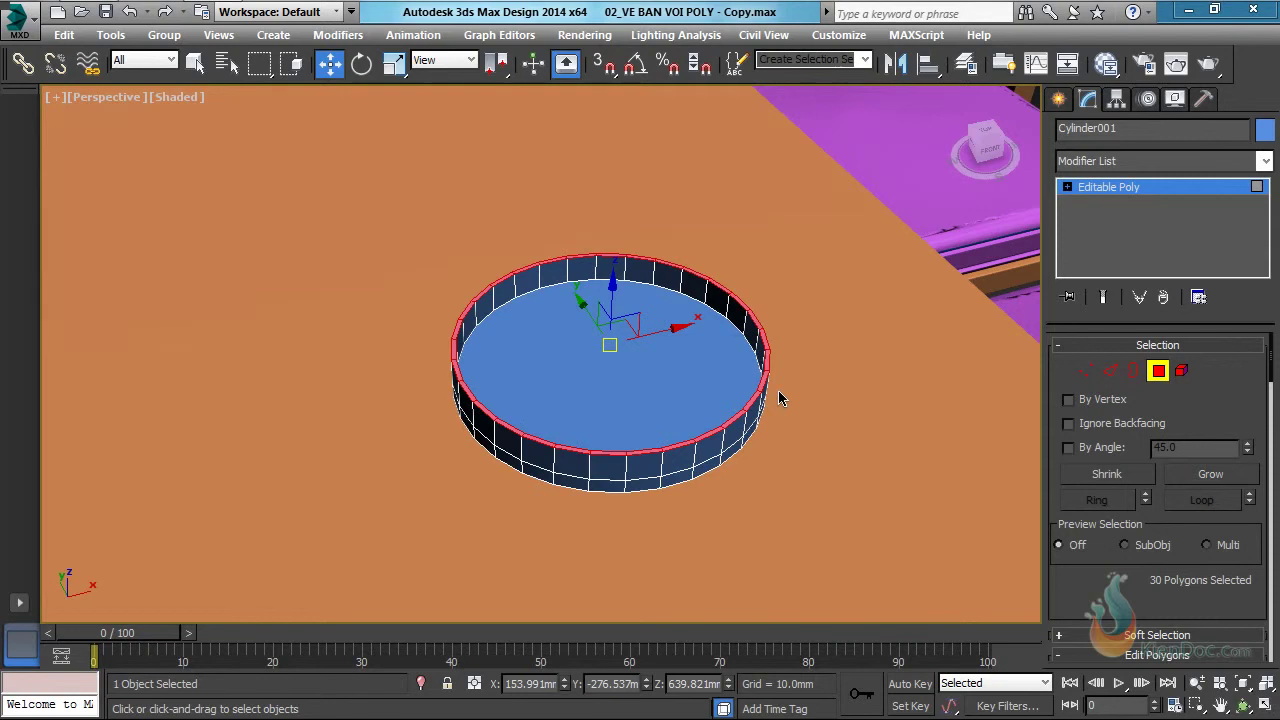
Scale the raised rim polygons outward in the XY plane to about twice their diameter, forming a plate shape.
key(r)
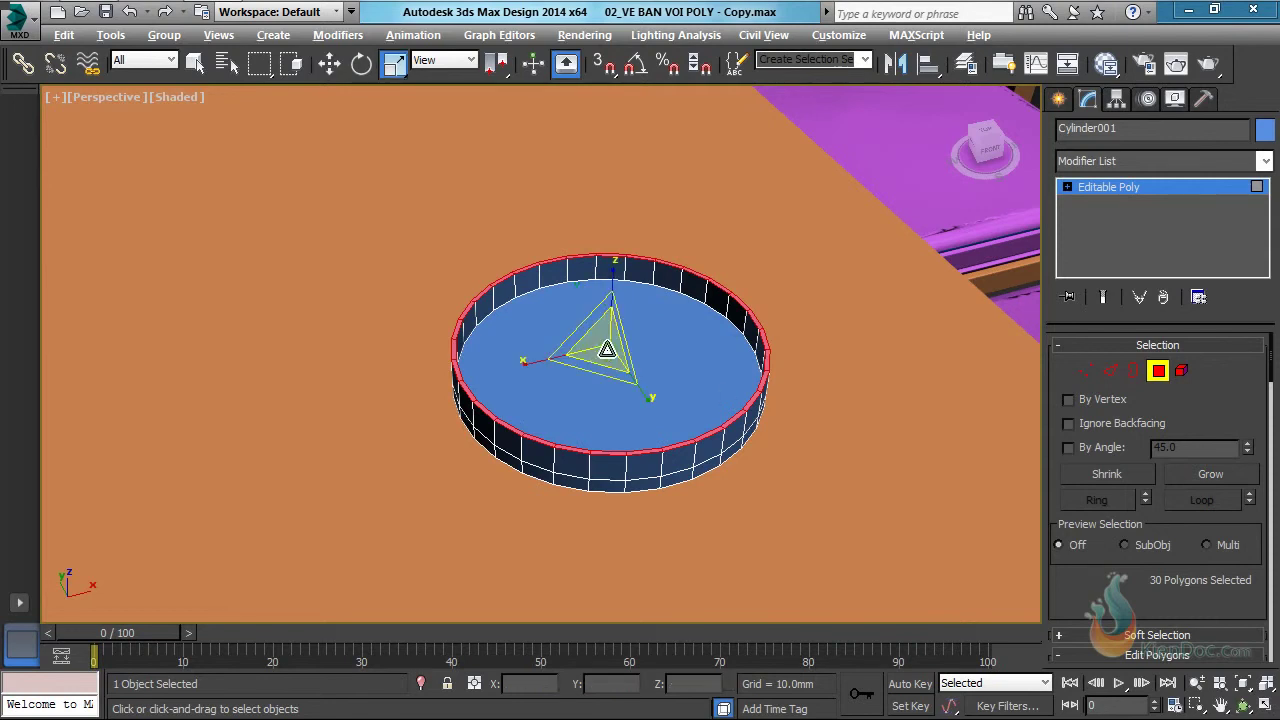
alt+middle_drag(607, 349, 595, 366)
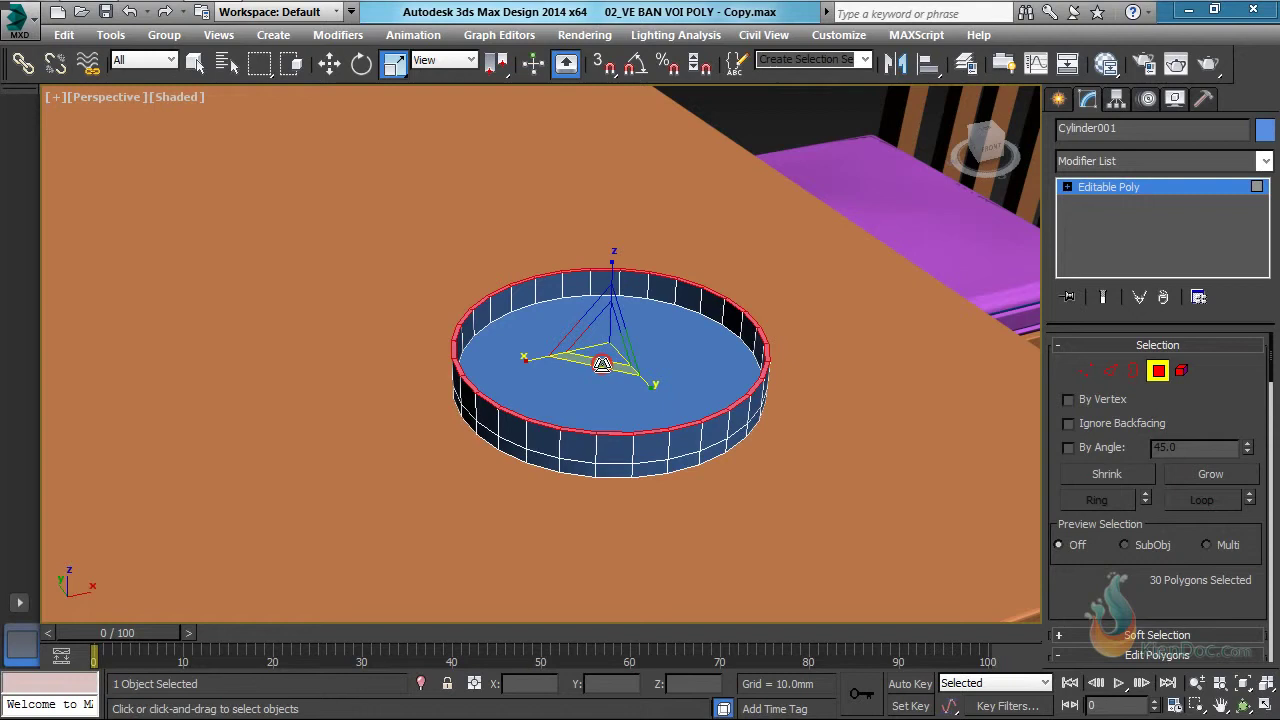
drag(602, 364, 641, 446)
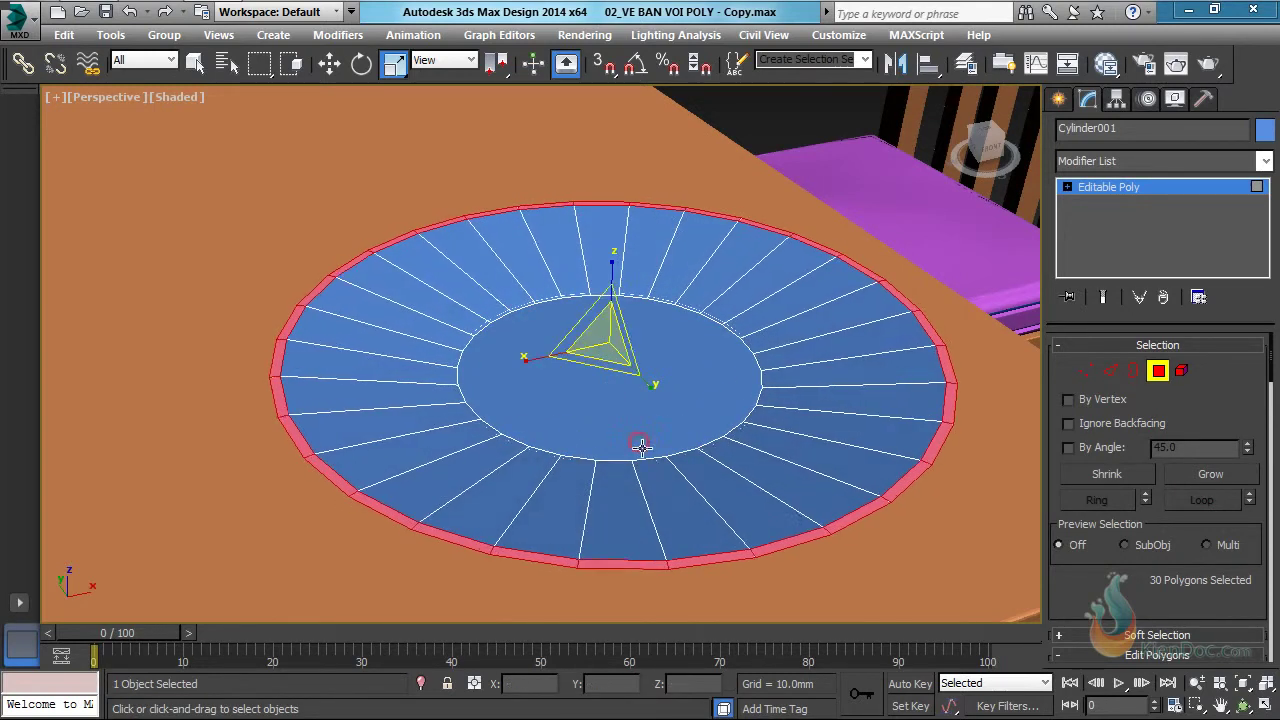
alt+middle_drag(641, 446, 618, 381)
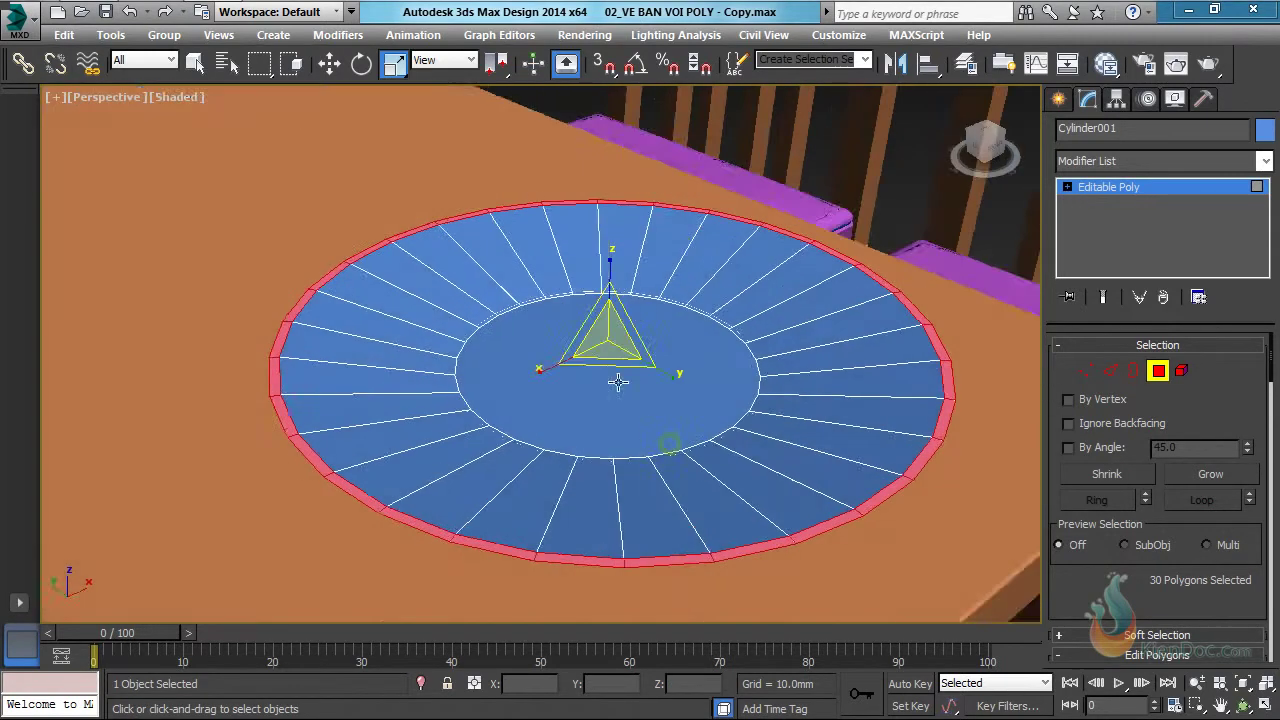
scroll(618, 382, down, 5)
alt+middle_drag(703, 393, 640, 428)
scroll(562, 381, up, 5)
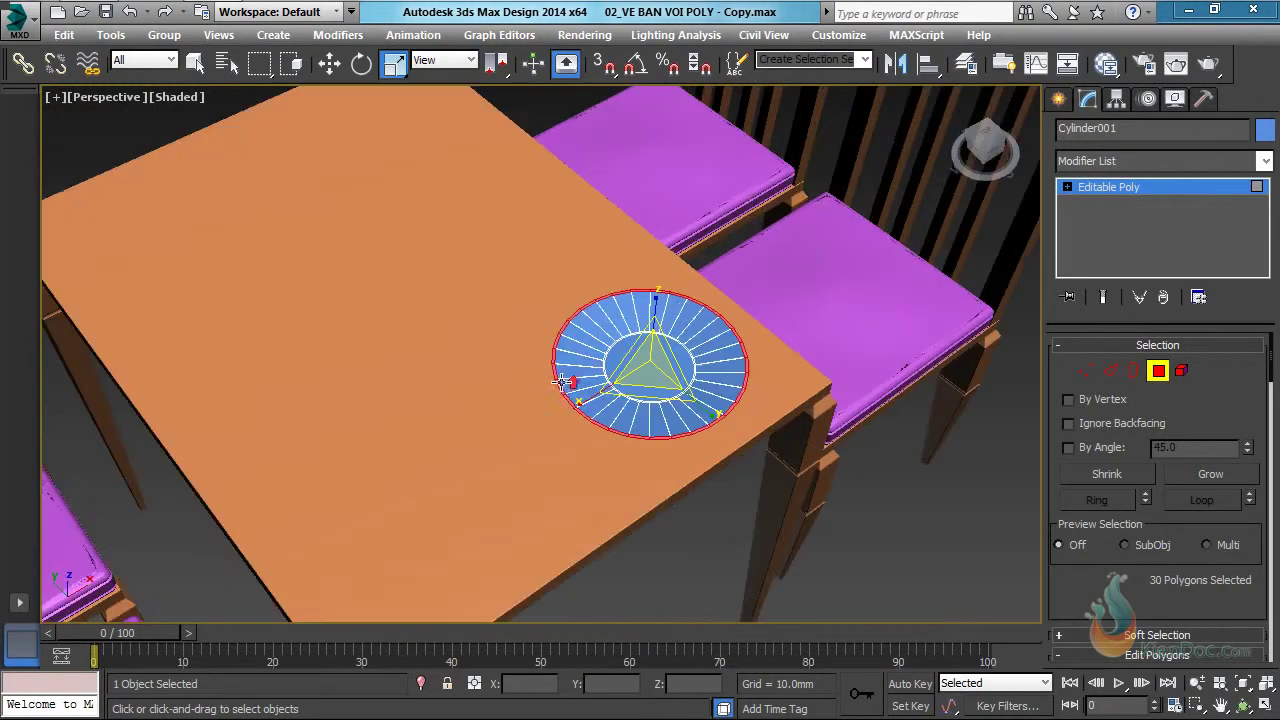
Switch to edge editing and select the full outermost edge loop around the plate's rim.
click(1111, 372)
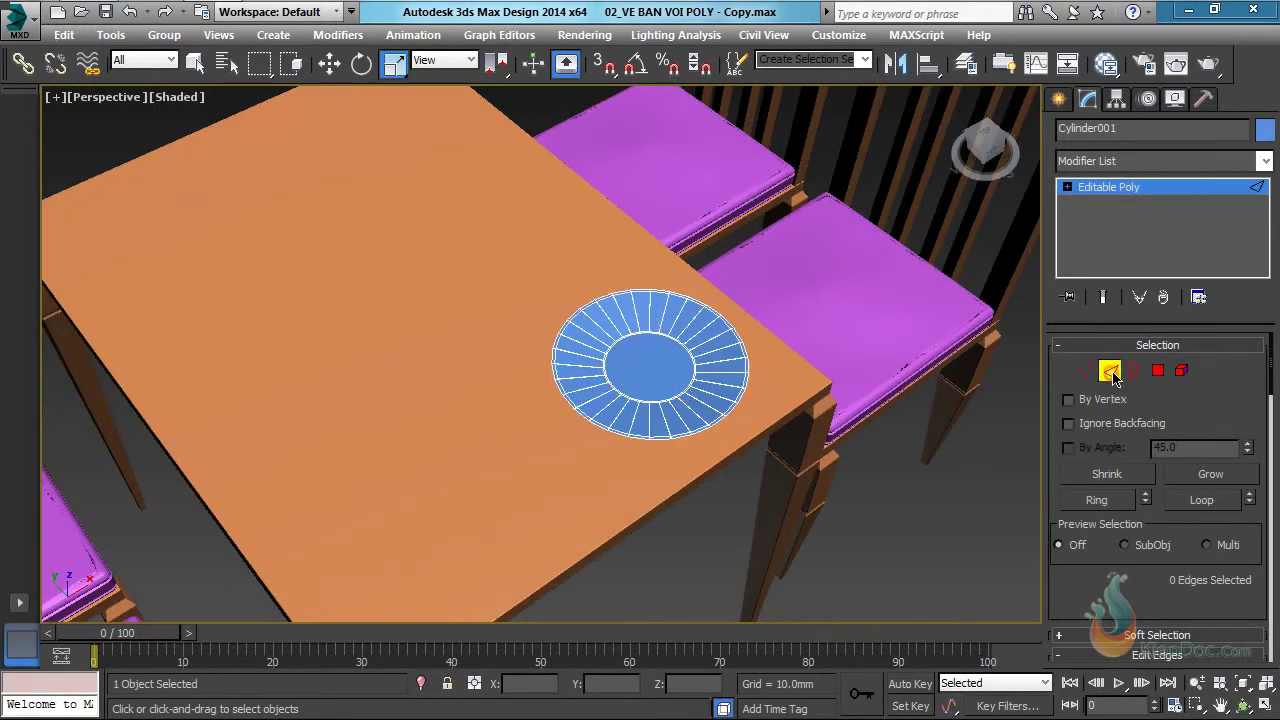
scroll(613, 398, down, 2)
scroll(590, 385, up, 8)
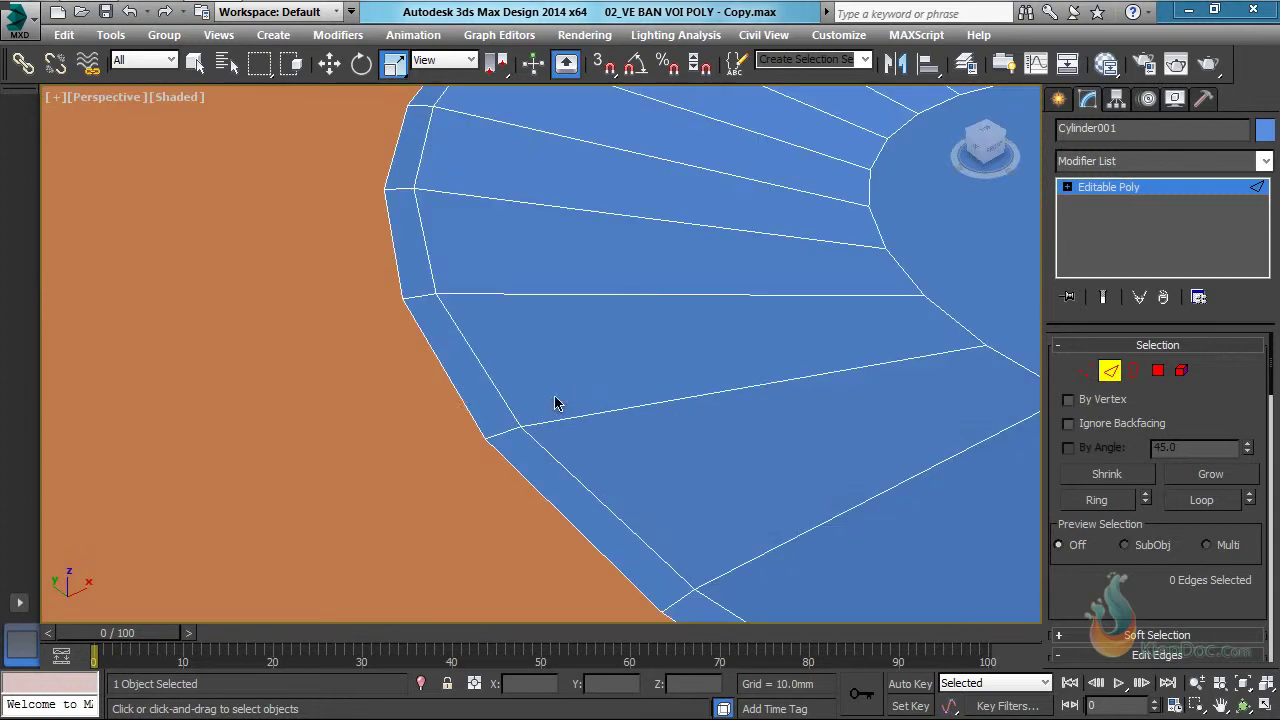
click(467, 412)
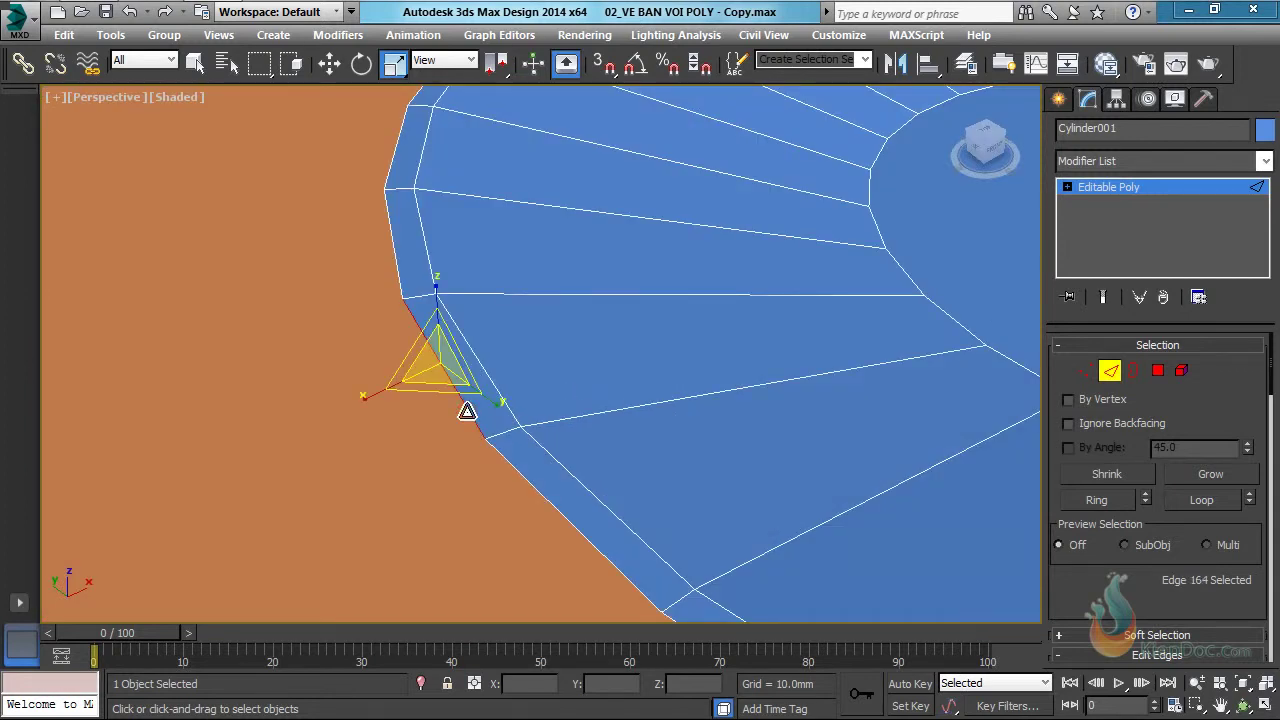
double_click(467, 411)
Chamfer the selected outer rim edges by 2.826 mm with 1 segment.
middle_drag(471, 414, 531, 394)
right_click(434, 350)
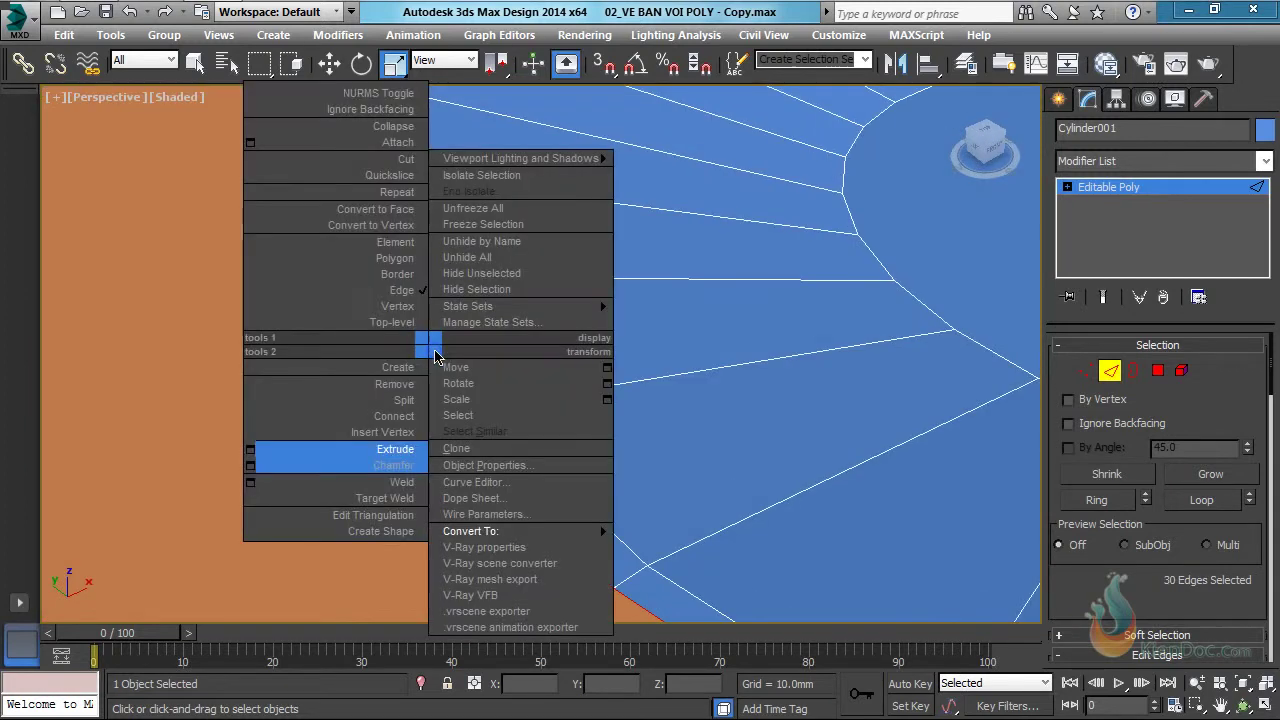
click(250, 465)
alt+middle_drag(376, 401, 400, 351)
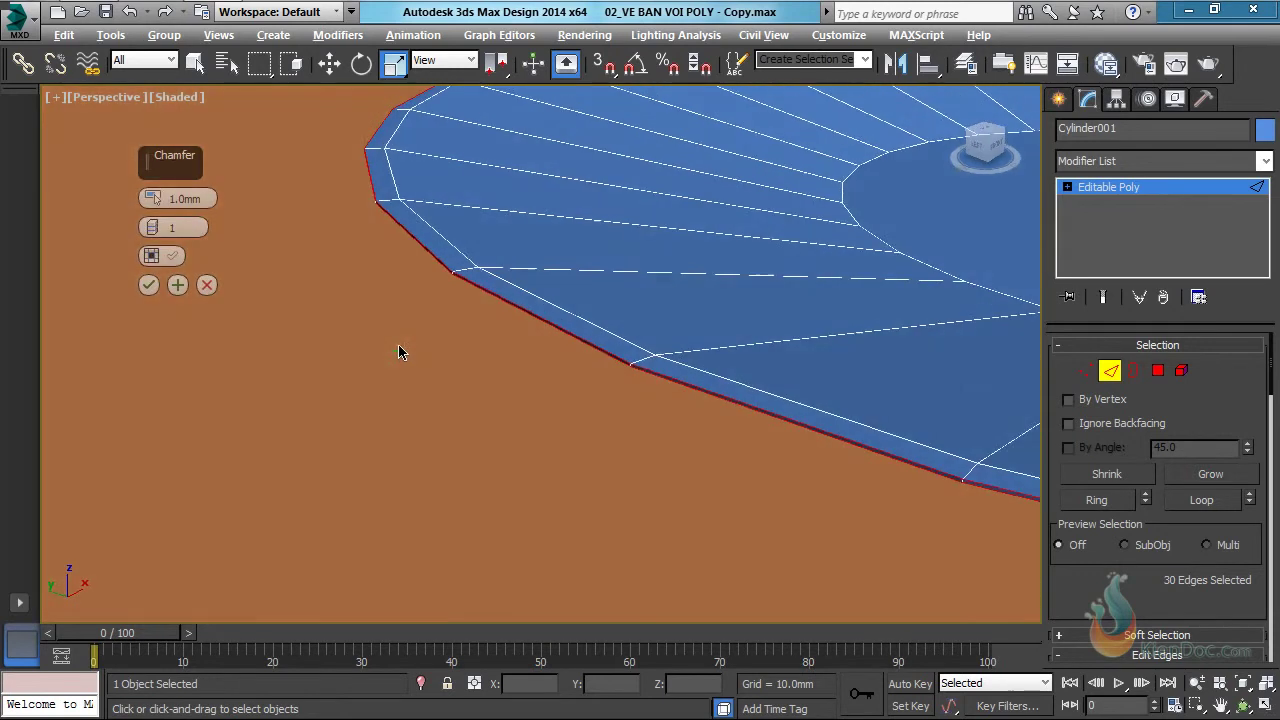
drag(150, 196, 150, 162)
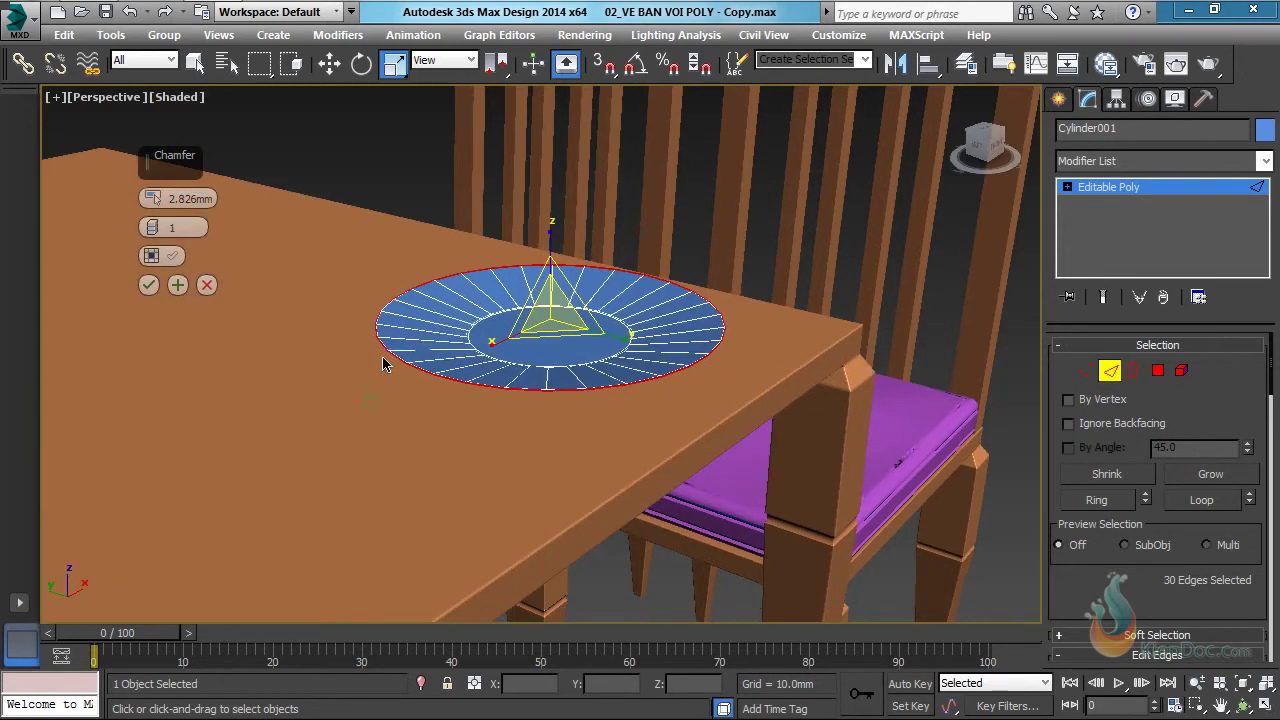
scroll(382, 363, up, 2)
scroll(380, 352, up, 5)
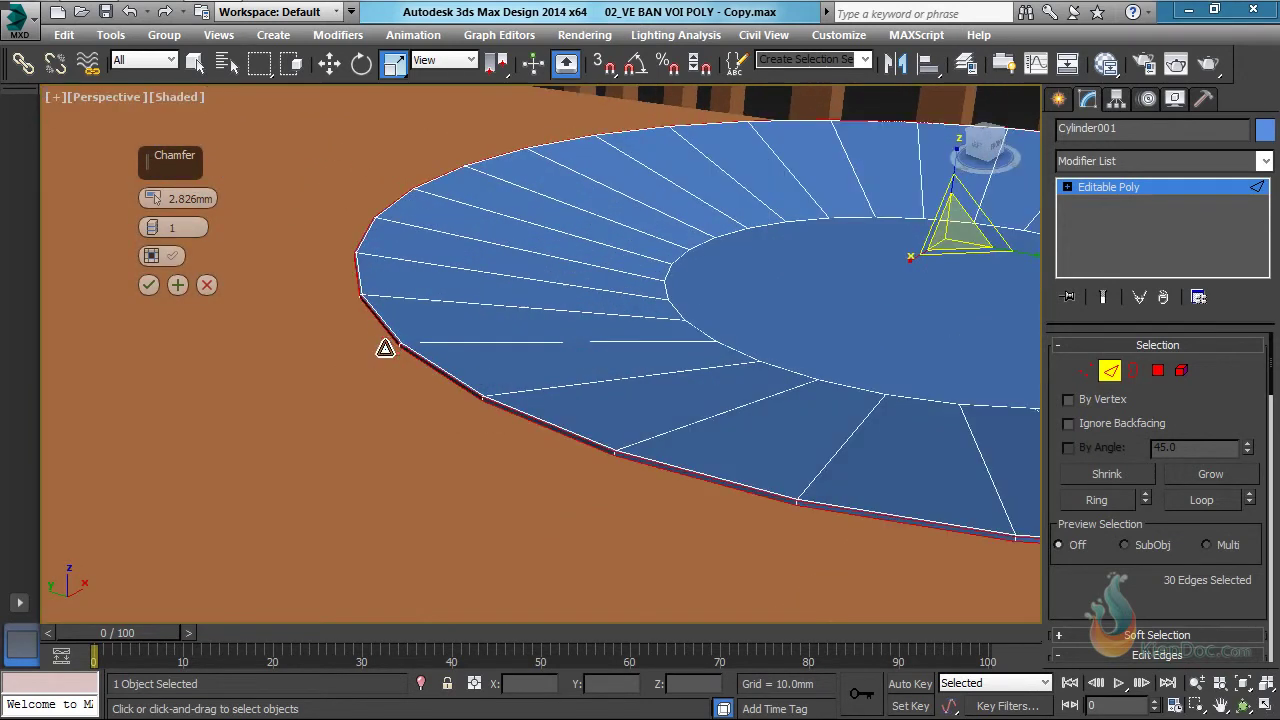
click(177, 285)
Apply a second chamfer of 1.016 mm with 8 segments to the resulting rim edges.
scroll(408, 362, up, 3)
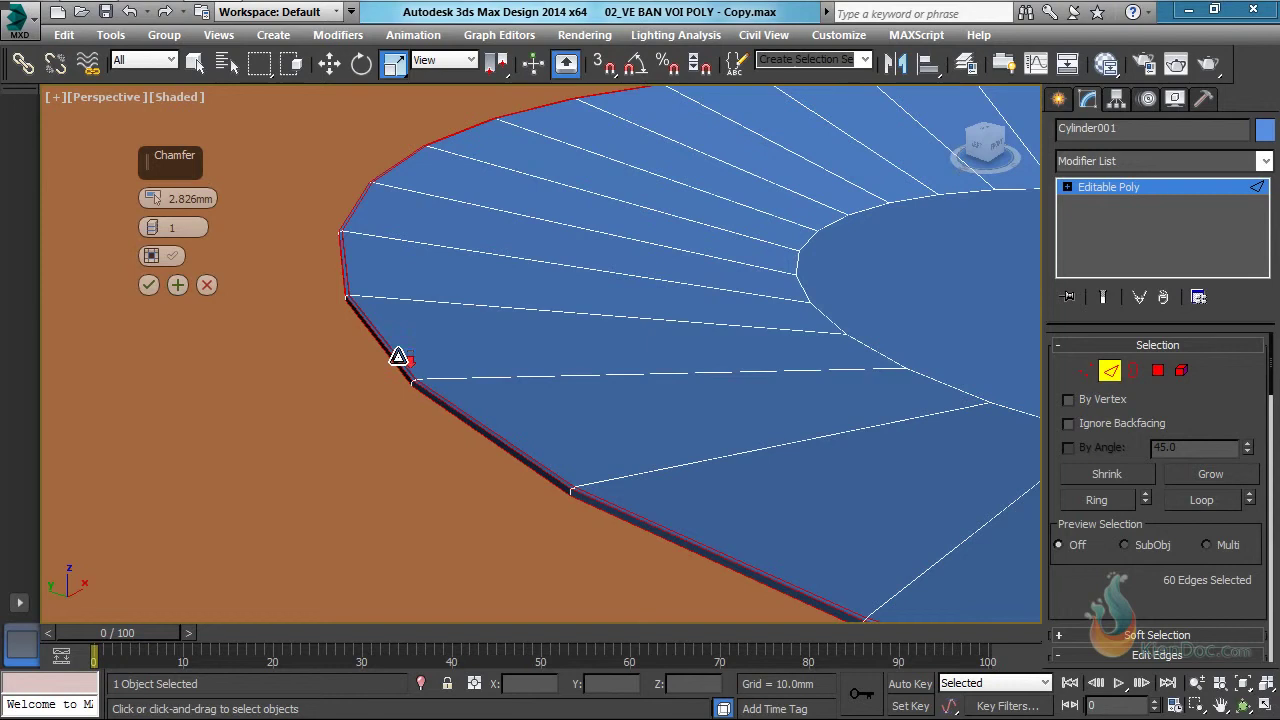
scroll(398, 357, up, 5)
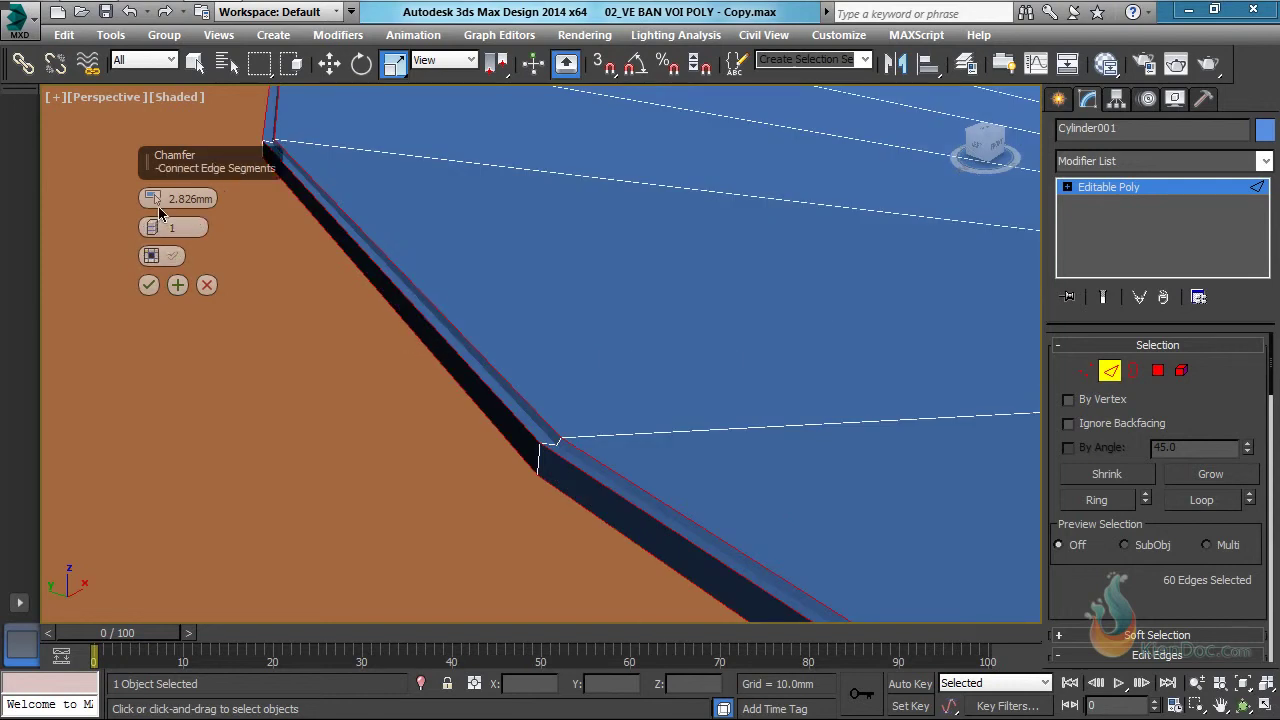
mouse_move(152, 198)
mouse_down()
mouse_move(152, 212)
mouse_move(152, 200)
mouse_up()
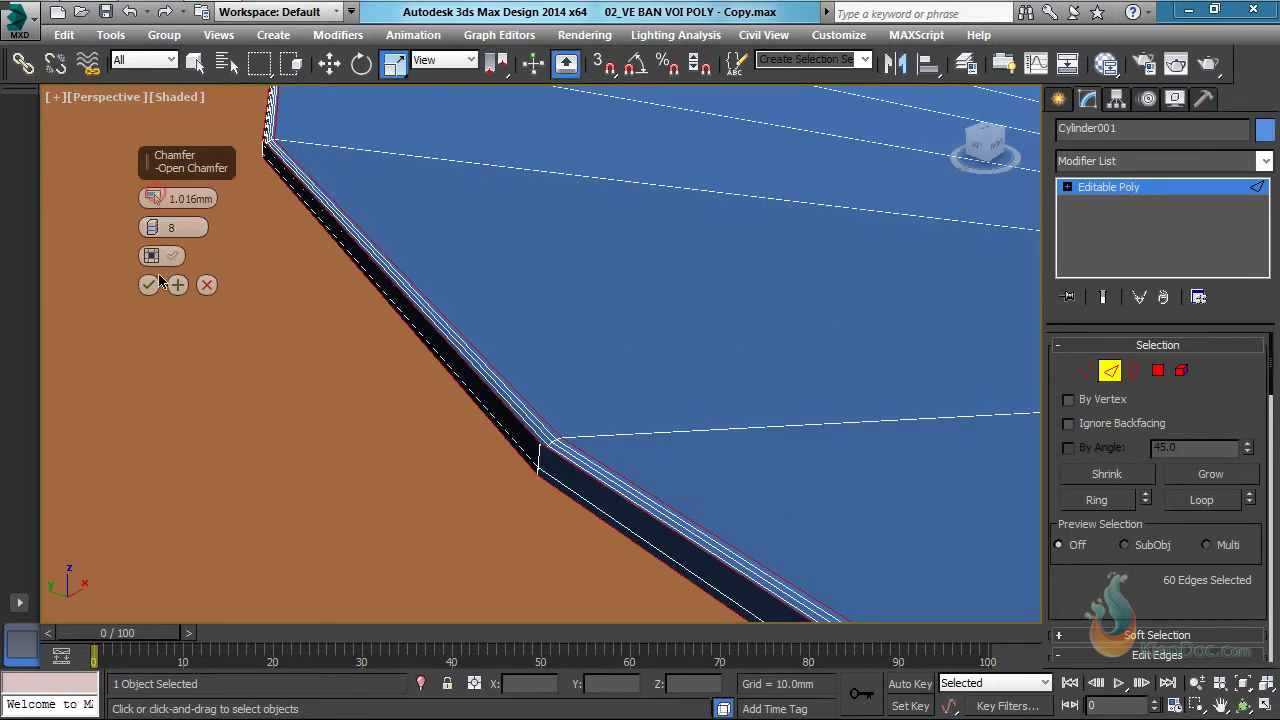
click(148, 287)
scroll(466, 320, down, 8)
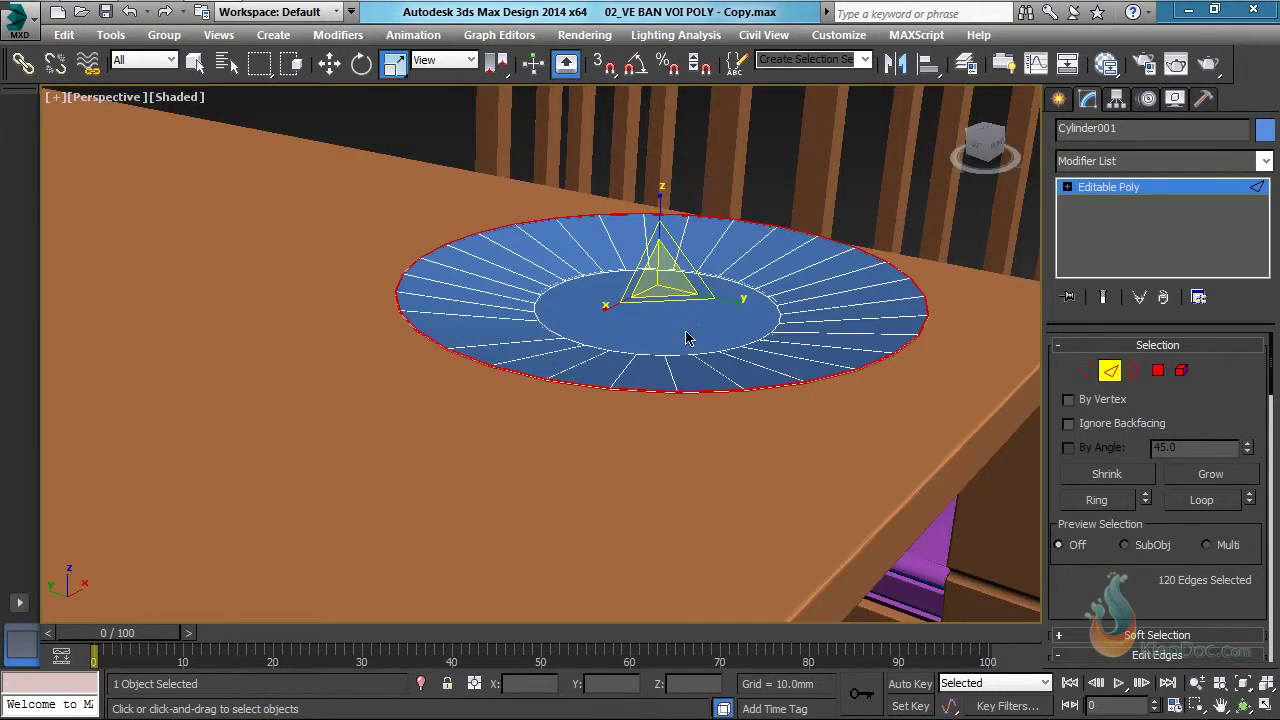
alt+middle_drag(751, 373, 751, 330)
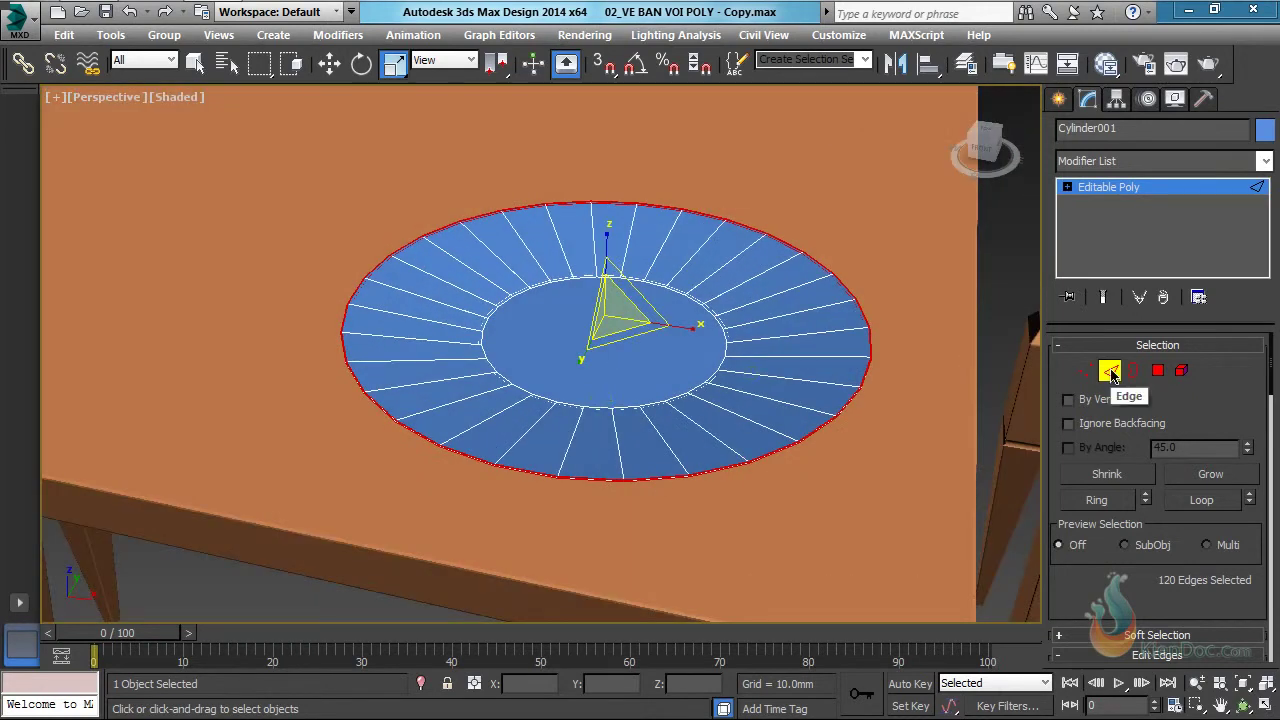
Leave edge editing and scale the whole plate down in the XY plane to about 60 percent.
click(1110, 370)
scroll(621, 297, down, 10)
alt+middle_drag(621, 297, 622, 333)
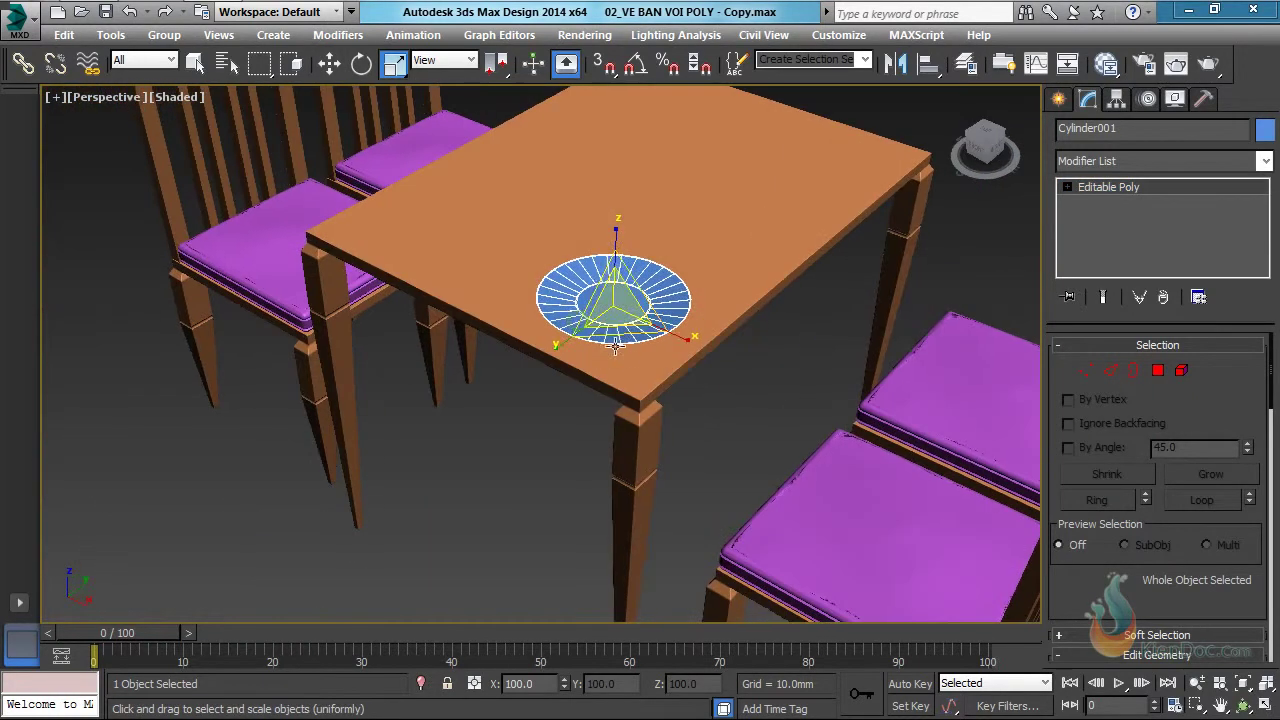
drag(623, 333, 625, 302)
alt+middle_drag(637, 323, 586, 329)
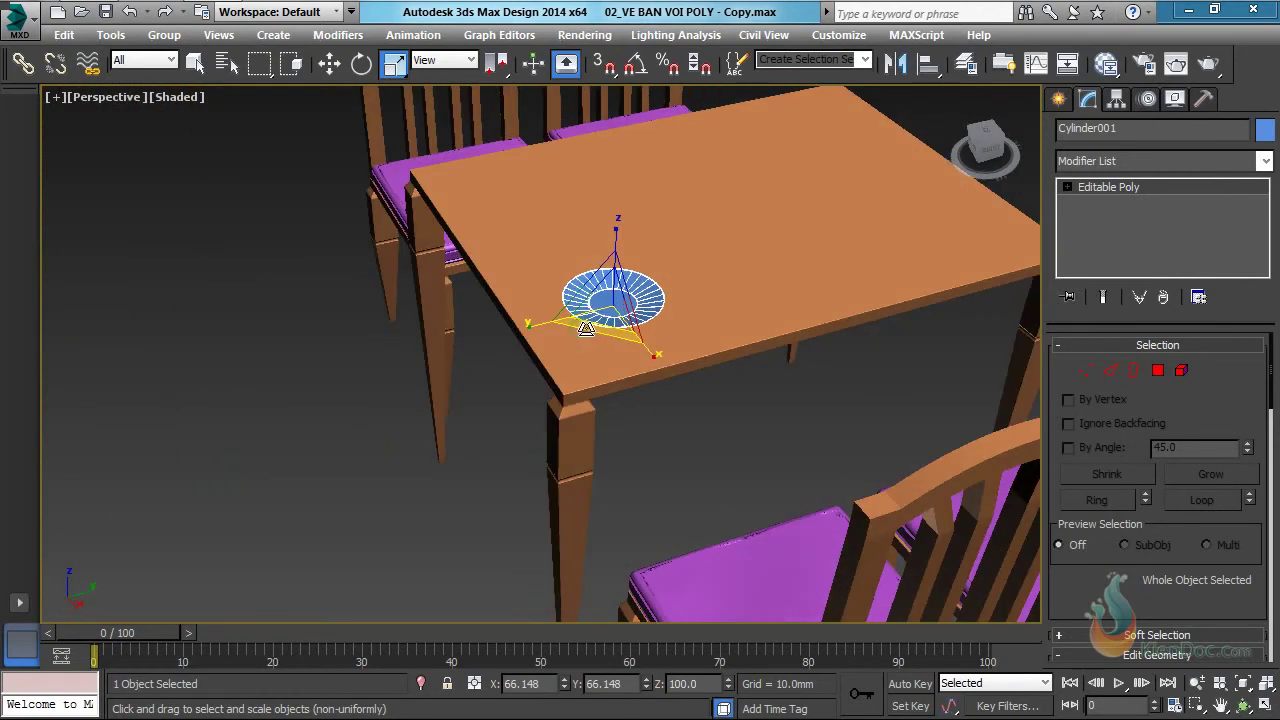
drag(605, 311, 606, 311)
scroll(606, 311, up, 3)
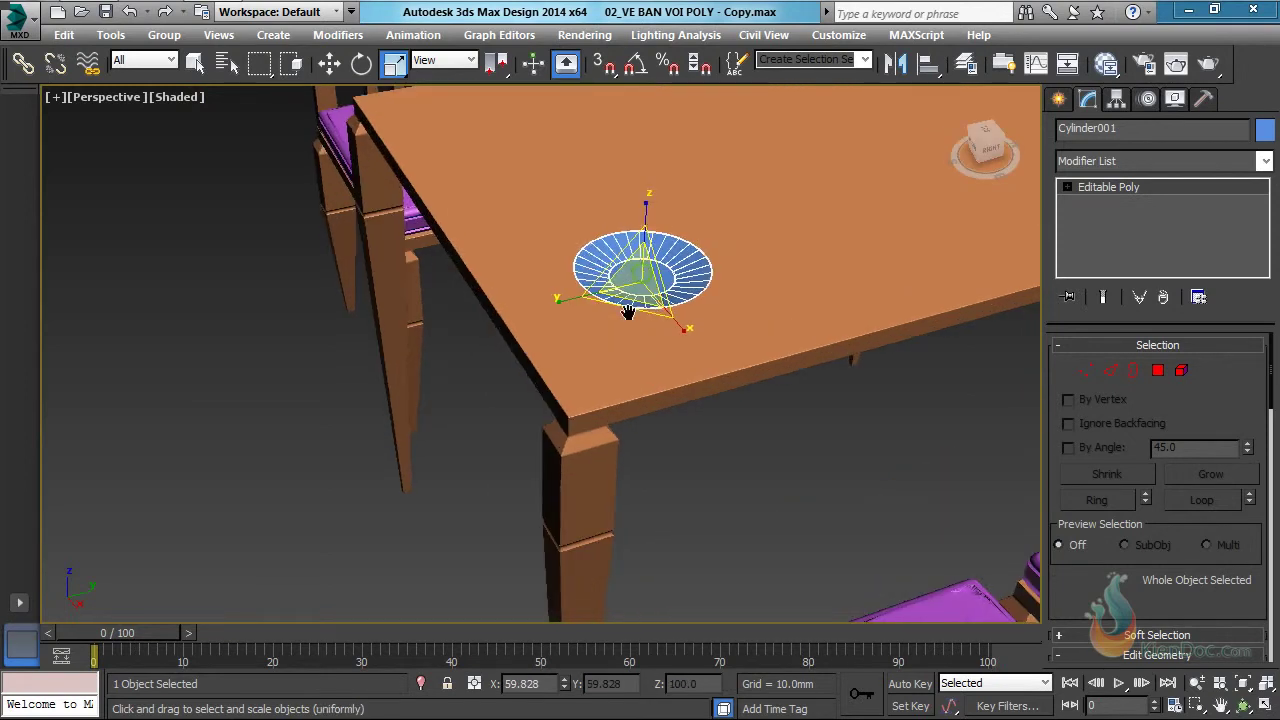
scroll(626, 309, up, 4)
scroll(616, 348, up, 3)
alt+middle_drag(617, 370, 691, 410)
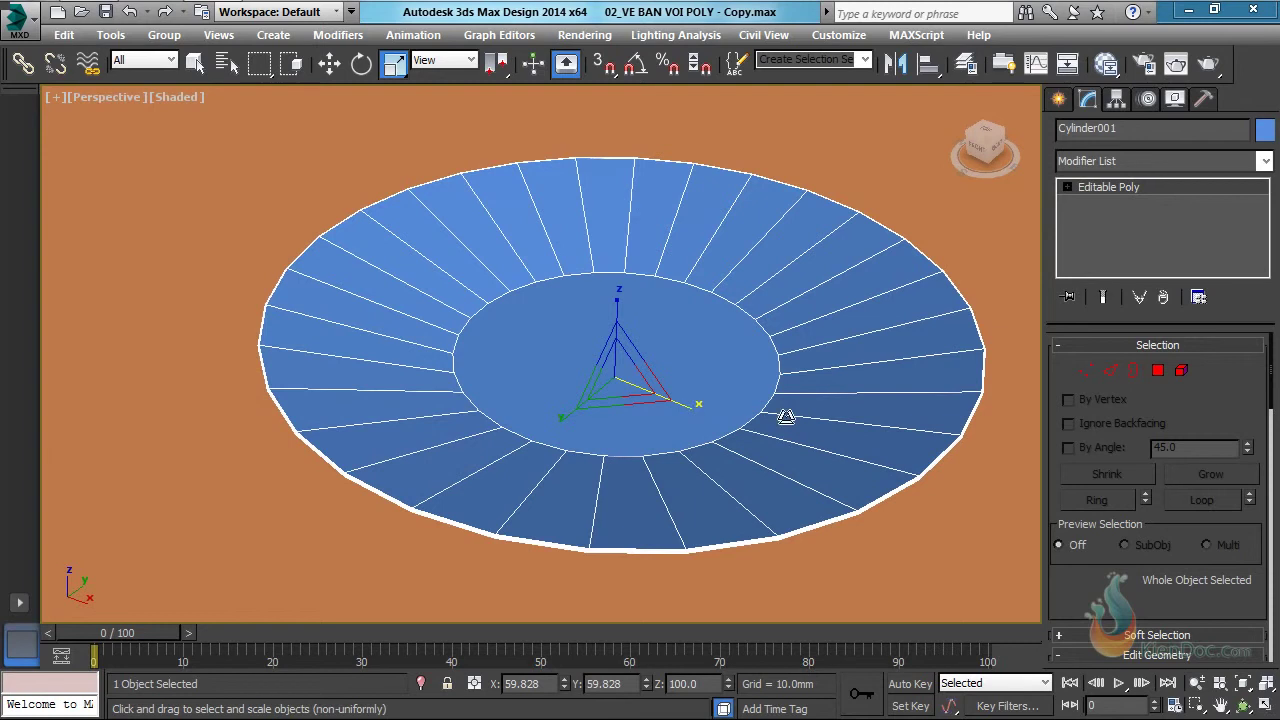
Create a cylinder on the tabletop beside the plate, about 27 mm in radius and 14.5 mm high.
click(1059, 101)
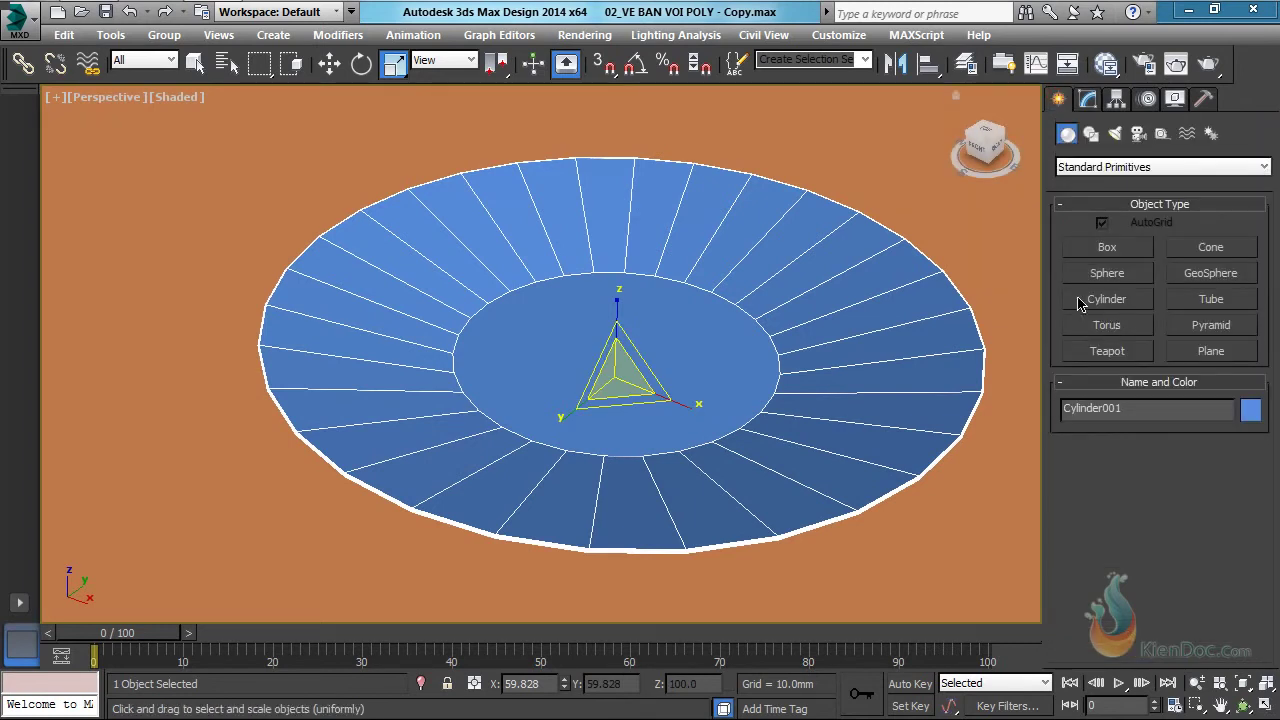
click(1108, 301)
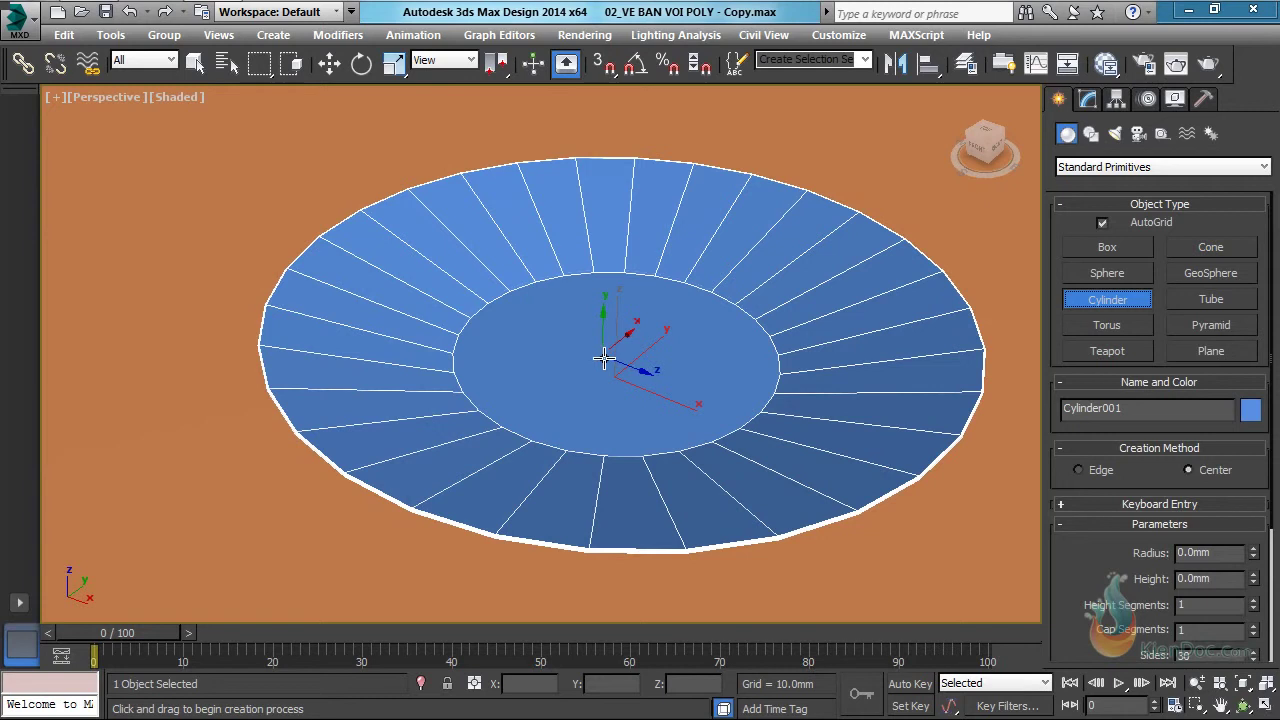
drag(617, 375, 664, 320)
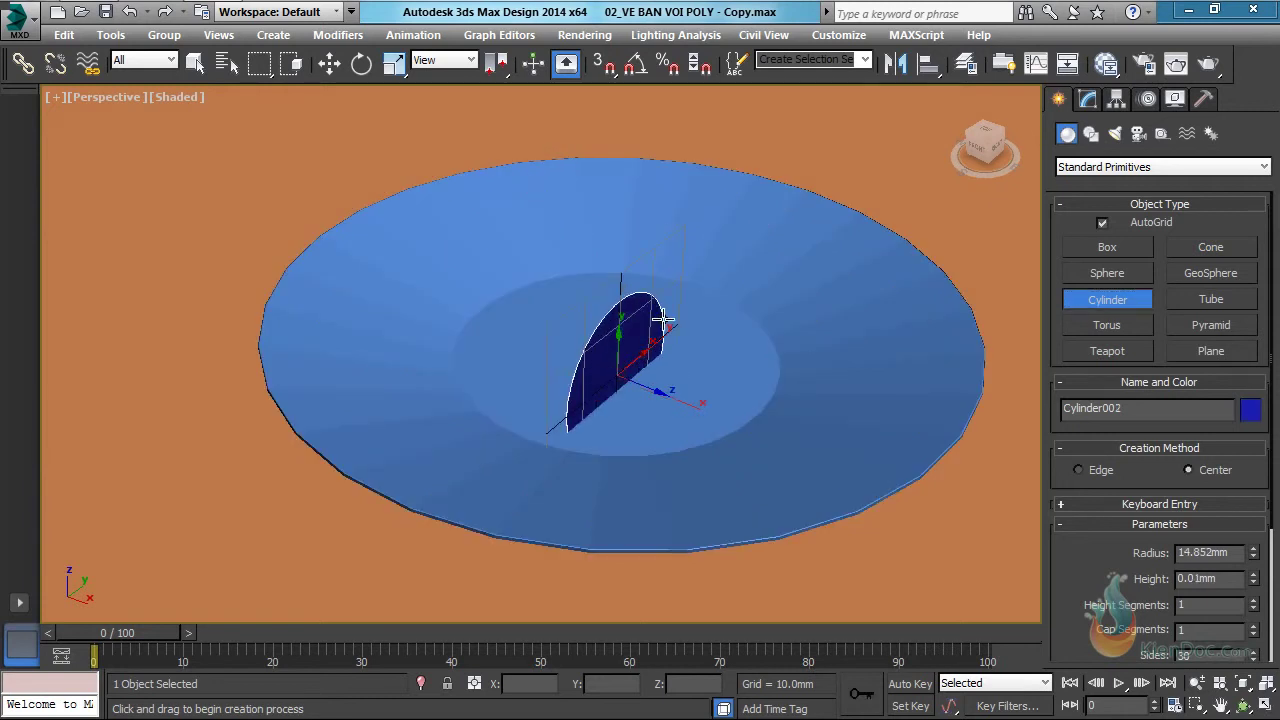
right_click(663, 319)
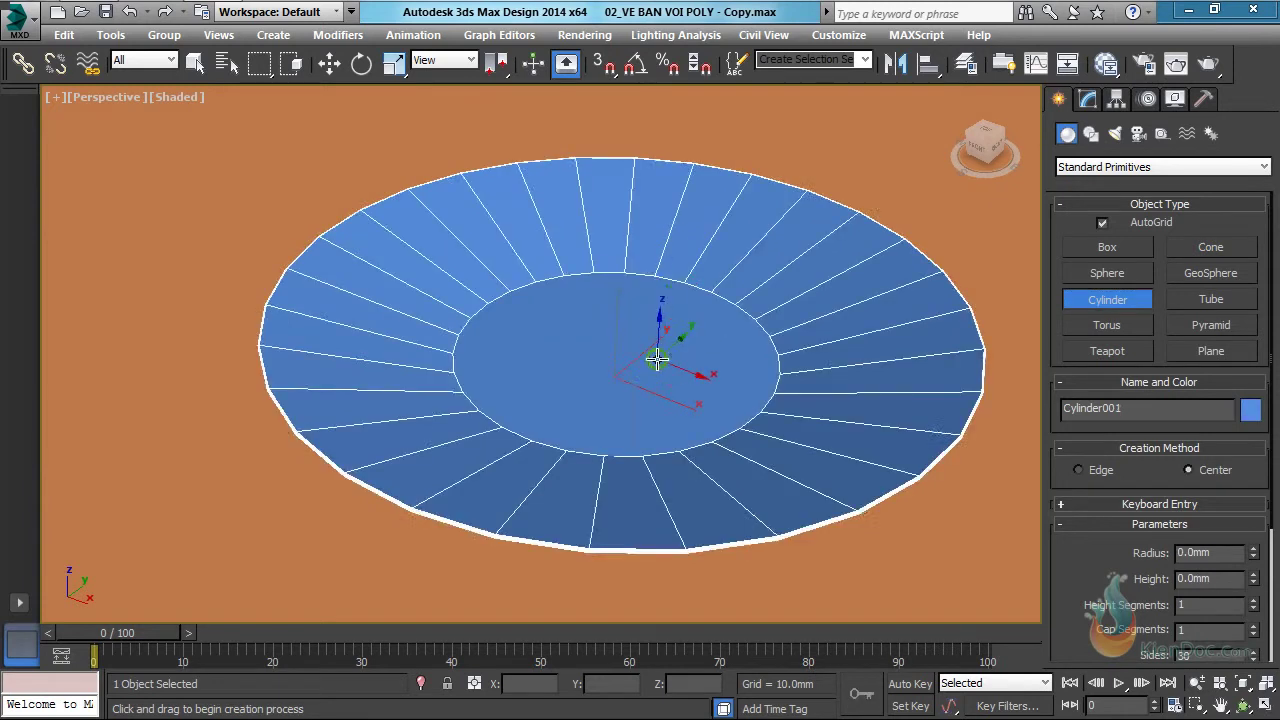
middle_drag(657, 360, 683, 366)
middle_drag(555, 402, 631, 330)
scroll(626, 342, down, 4)
alt+middle_drag(617, 370, 600, 402)
drag(428, 415, 429, 366)
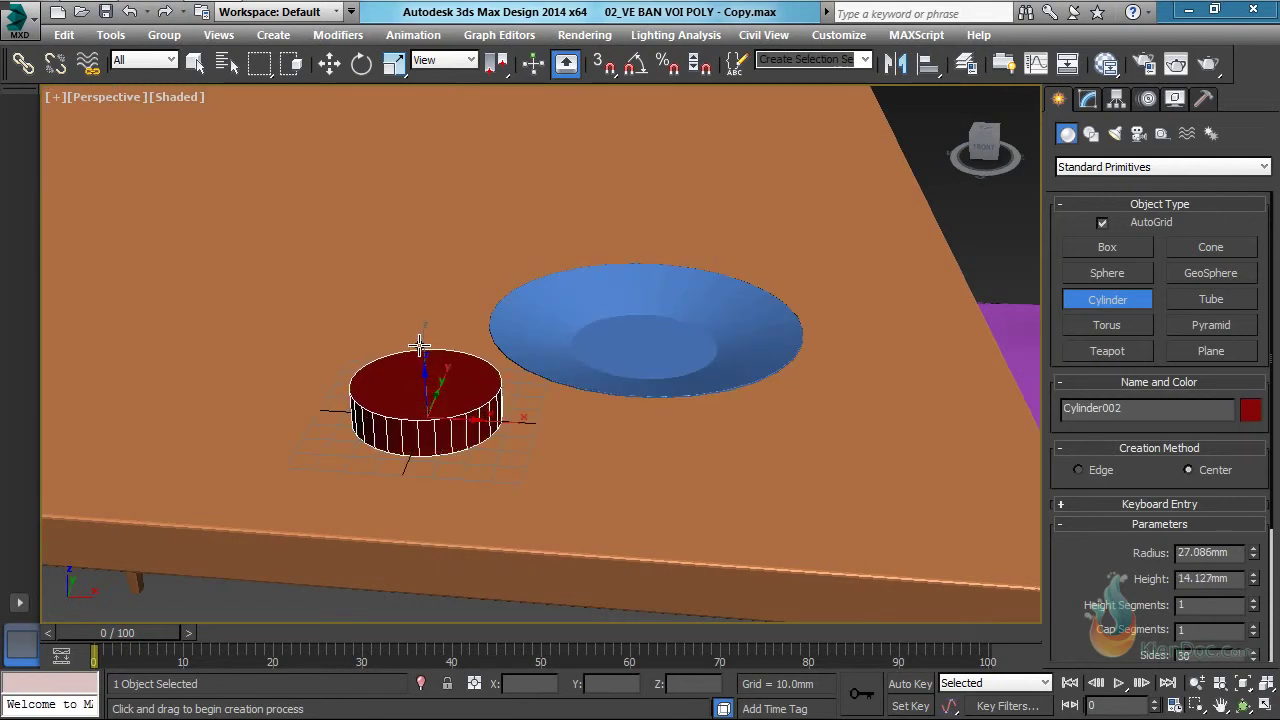
click(419, 345)
click(451, 355)
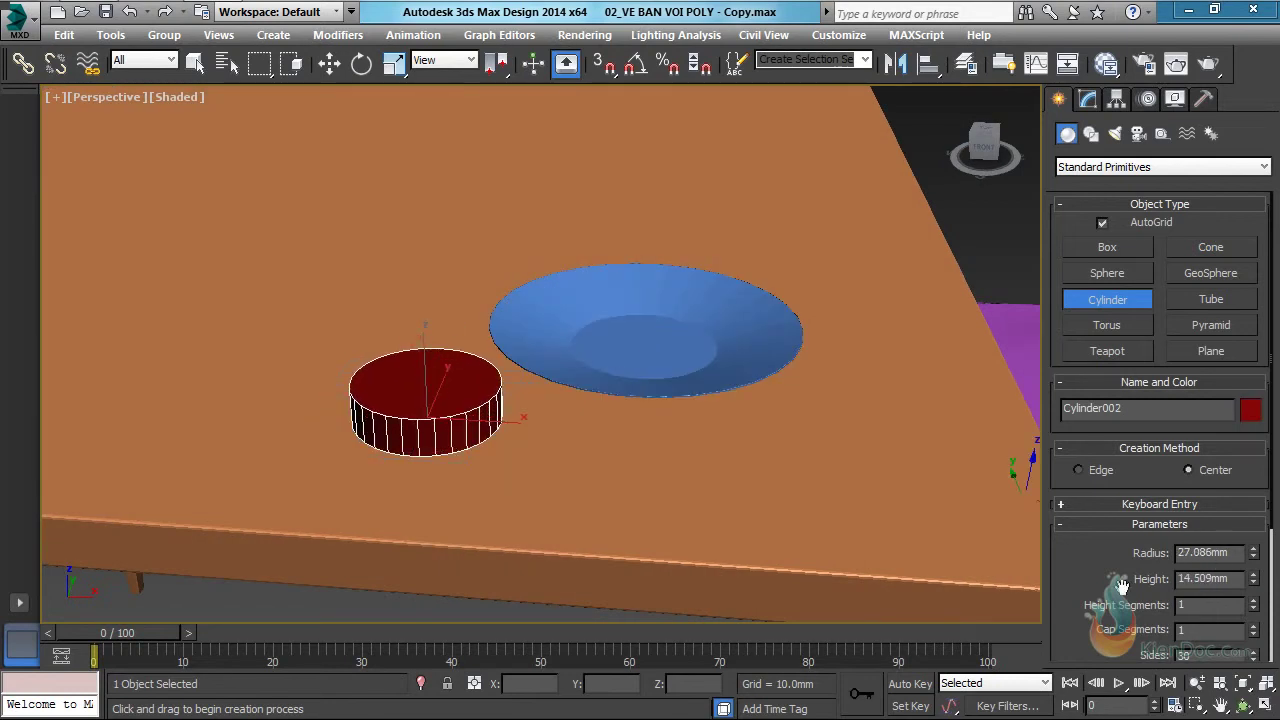
Set the new cylinder's radius to 25 mm and its height to 15 mm.
scroll(1220, 560, down, 1)
double_click(1219, 524)
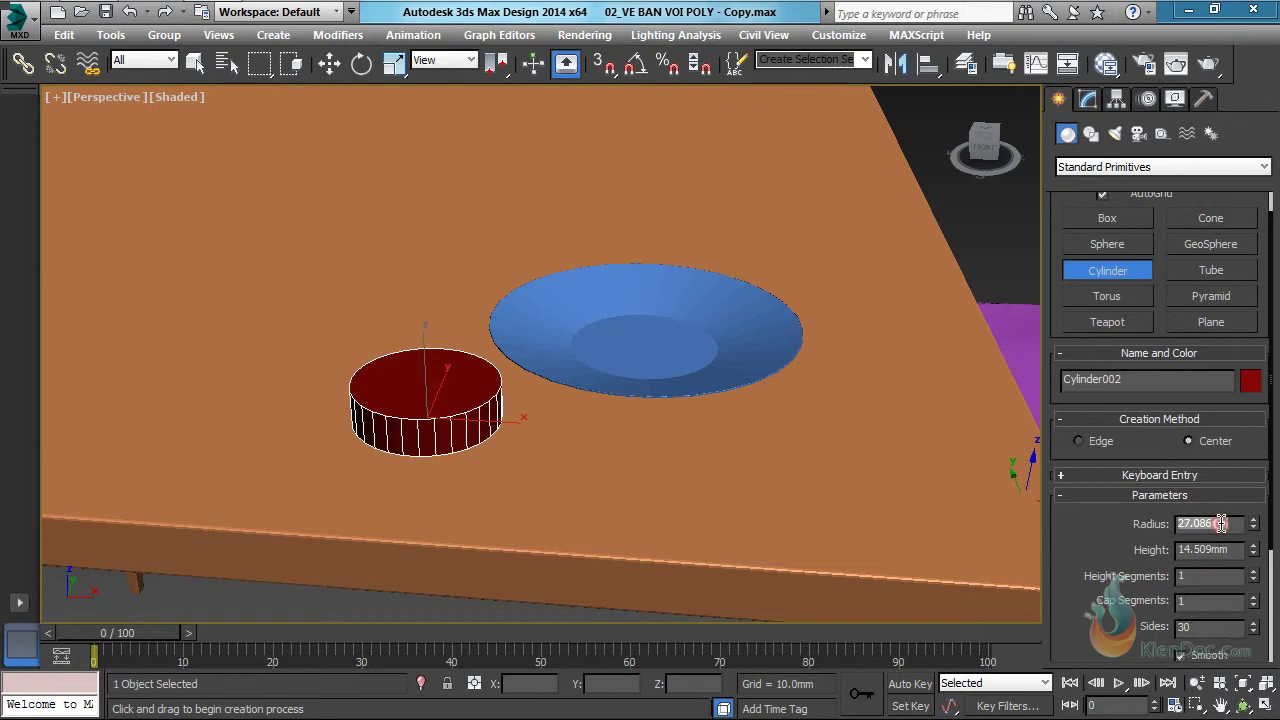
text(25)
key(Tab)
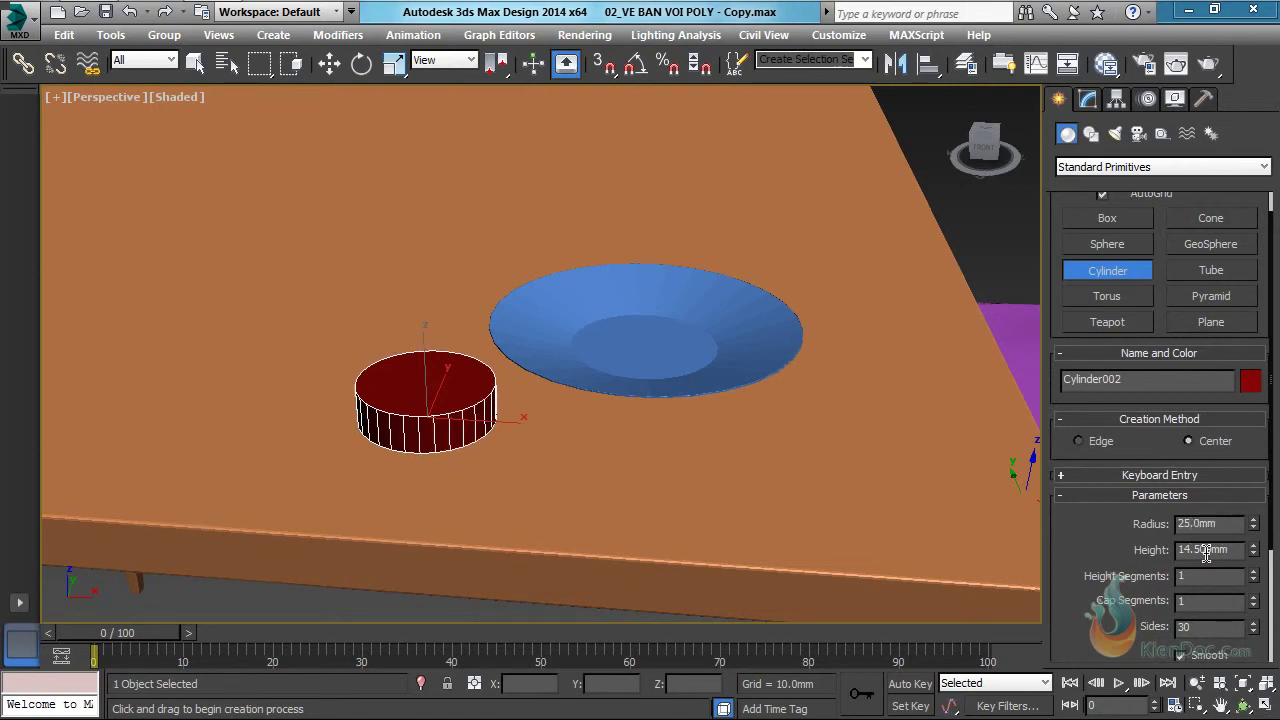
text(15)
key(Return)
Enable slicing on the cylinder and adjust the slice start angle to leave only a cake-like wedge.
scroll(1202, 594, down, 5)
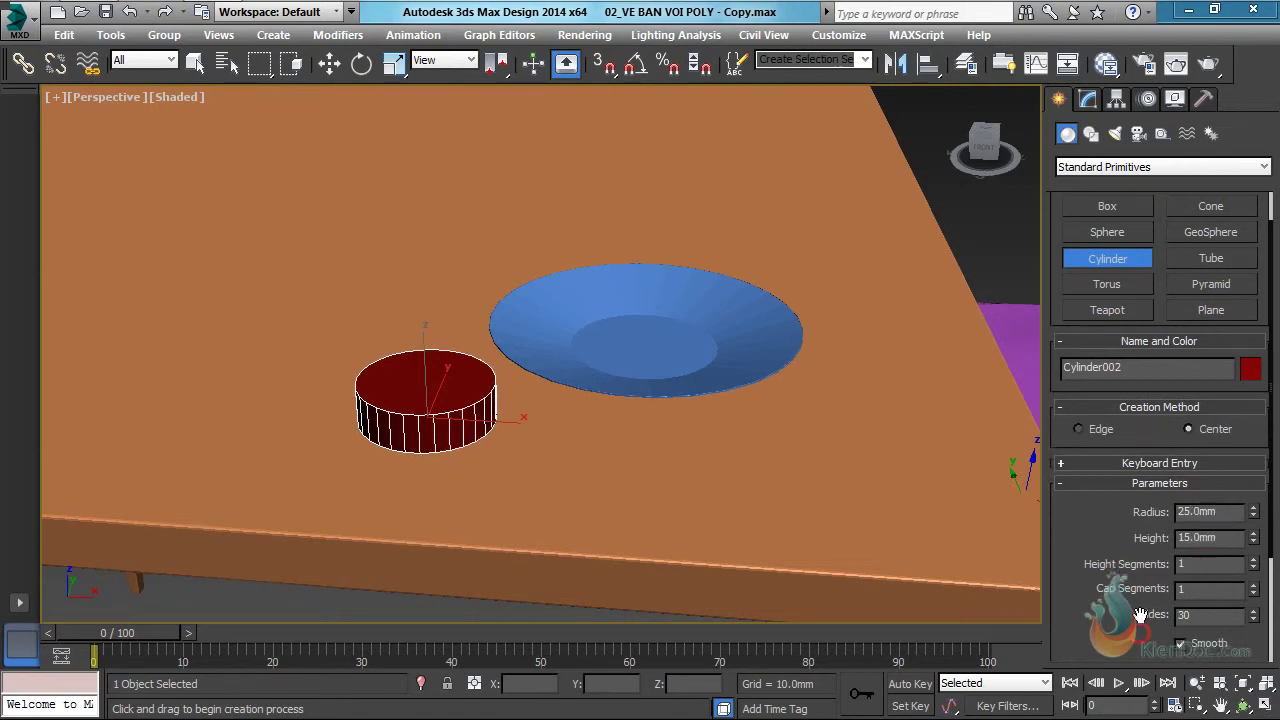
click(1210, 531)
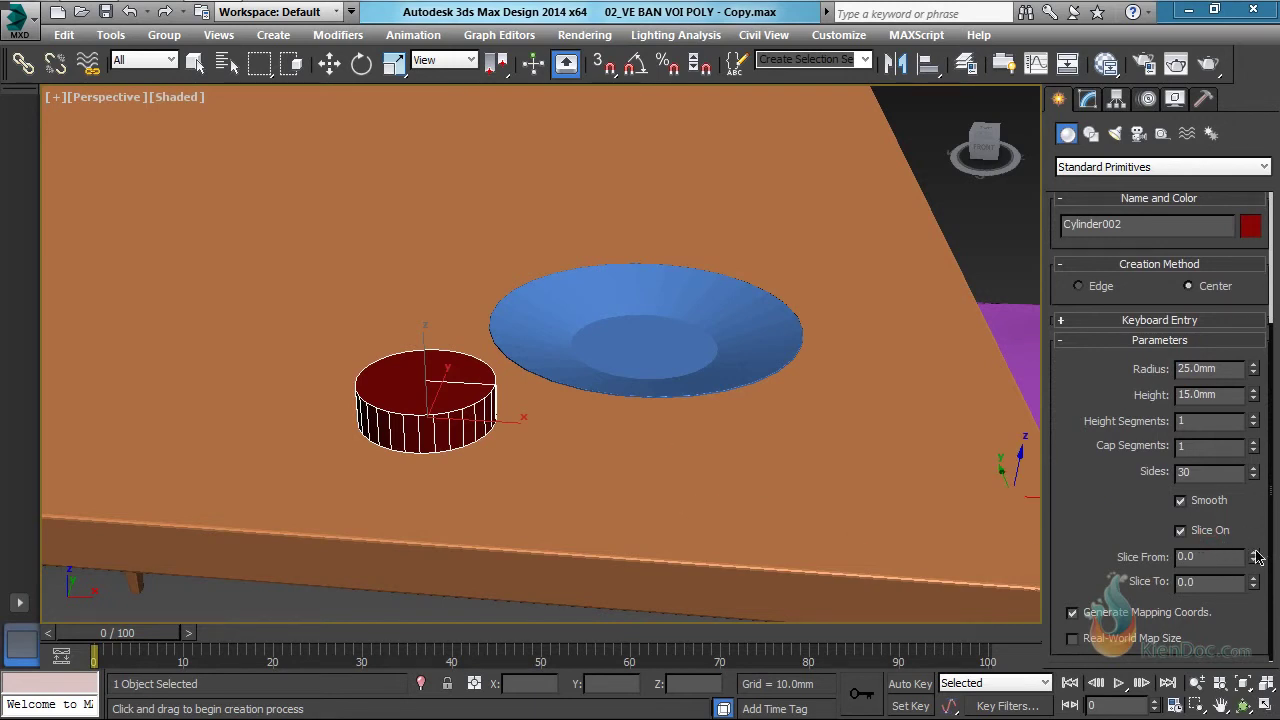
drag(1257, 558, 1257, 520)
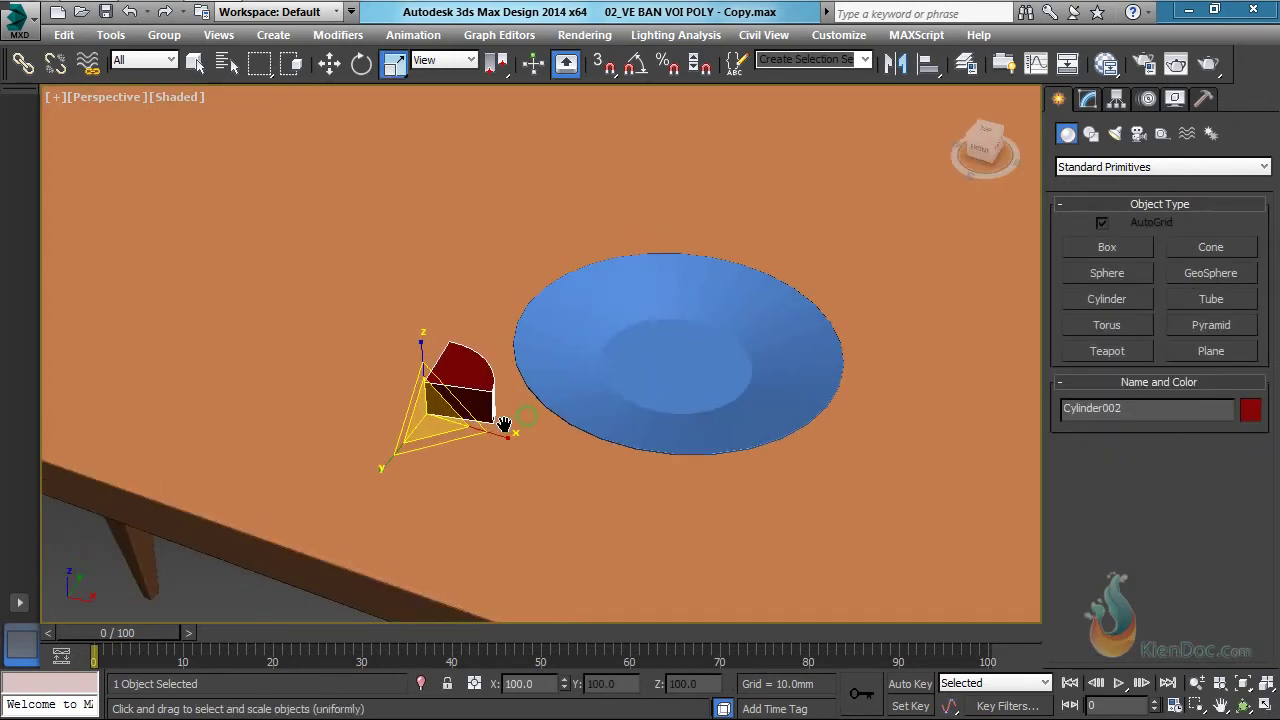
Move the wedge from the tabletop onto the middle of the plate.
drag(487, 407, 671, 378)
scroll(671, 378, up, 3)
mouse_move(672, 377)
alt+middle_down()
mouse_move(660, 356)
mouse_move(649, 377)
alt+middle_up()
scroll(664, 360, up, 3)
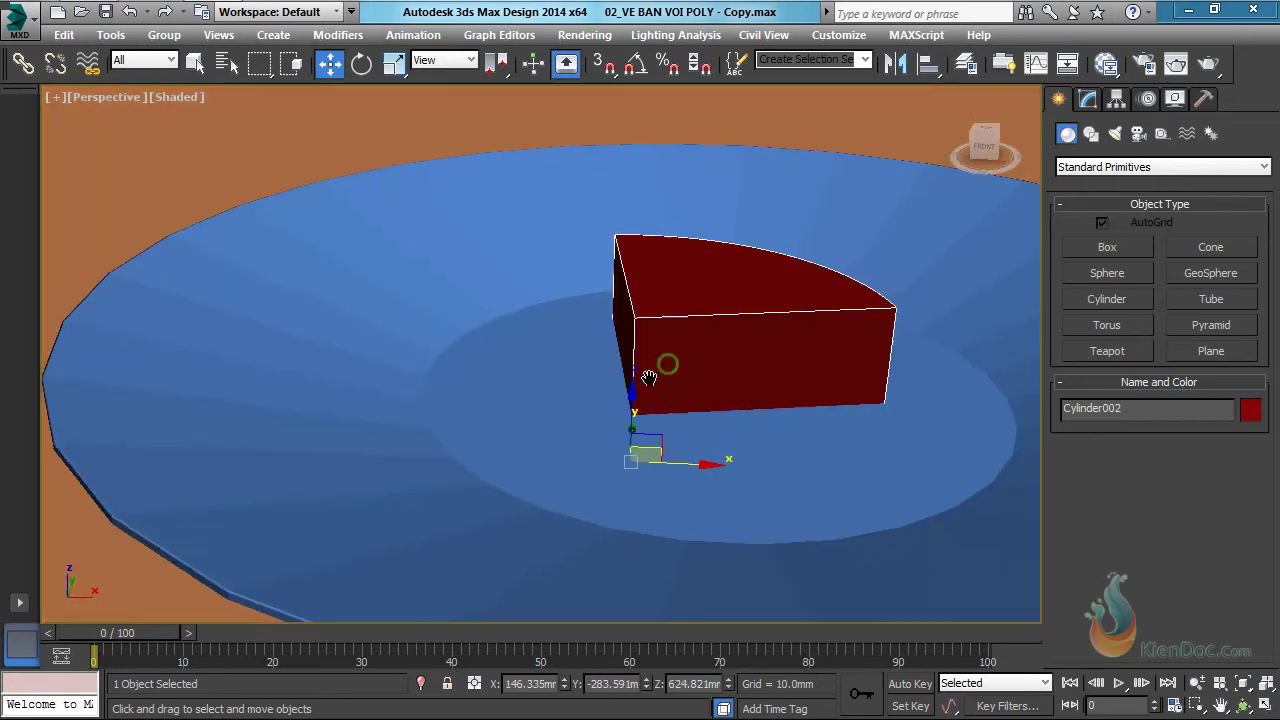
In a wireframe front view, raise the wedge about 5 mm toward the plate's inner base.
key(f)
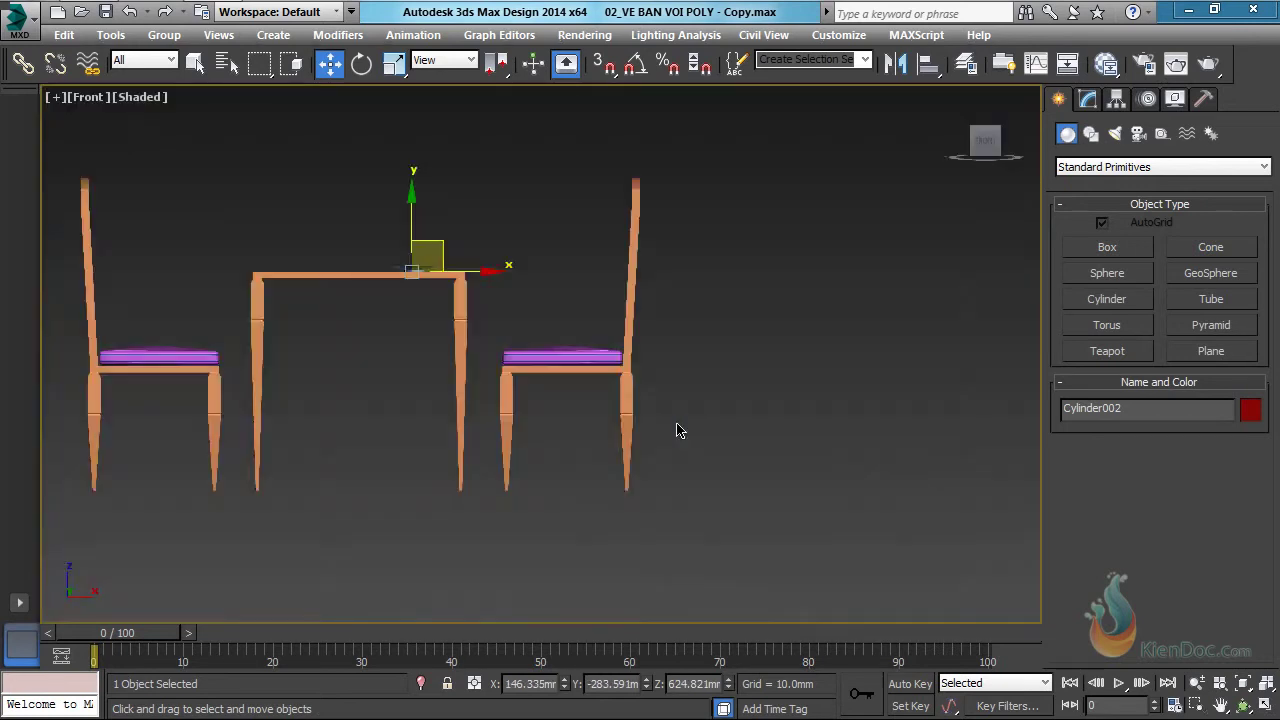
key(z)
middle_drag(497, 317, 497, 422)
scroll(590, 398, down, 4)
middle_drag(596, 418, 578, 385)
key(F3)
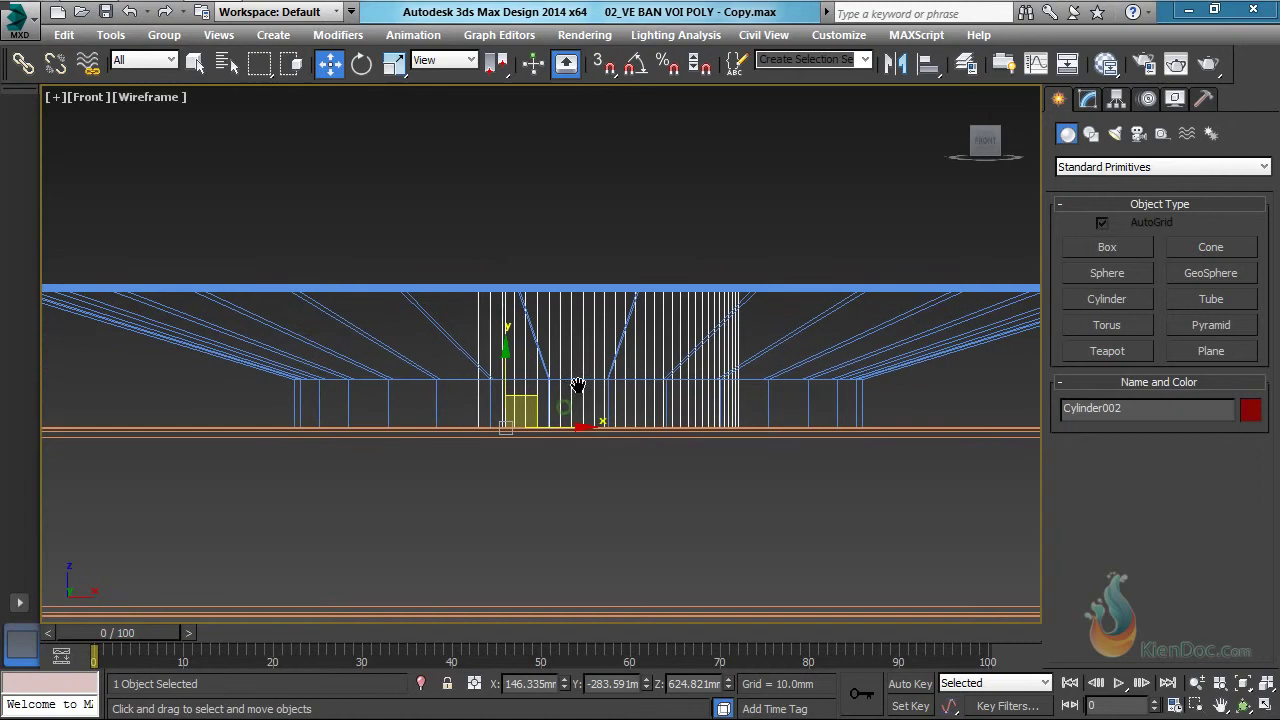
drag(506, 386, 505, 338)
Return to the shaded perspective view and shift the wedge about 8 mm along both X and Y on the plate.
key(p)
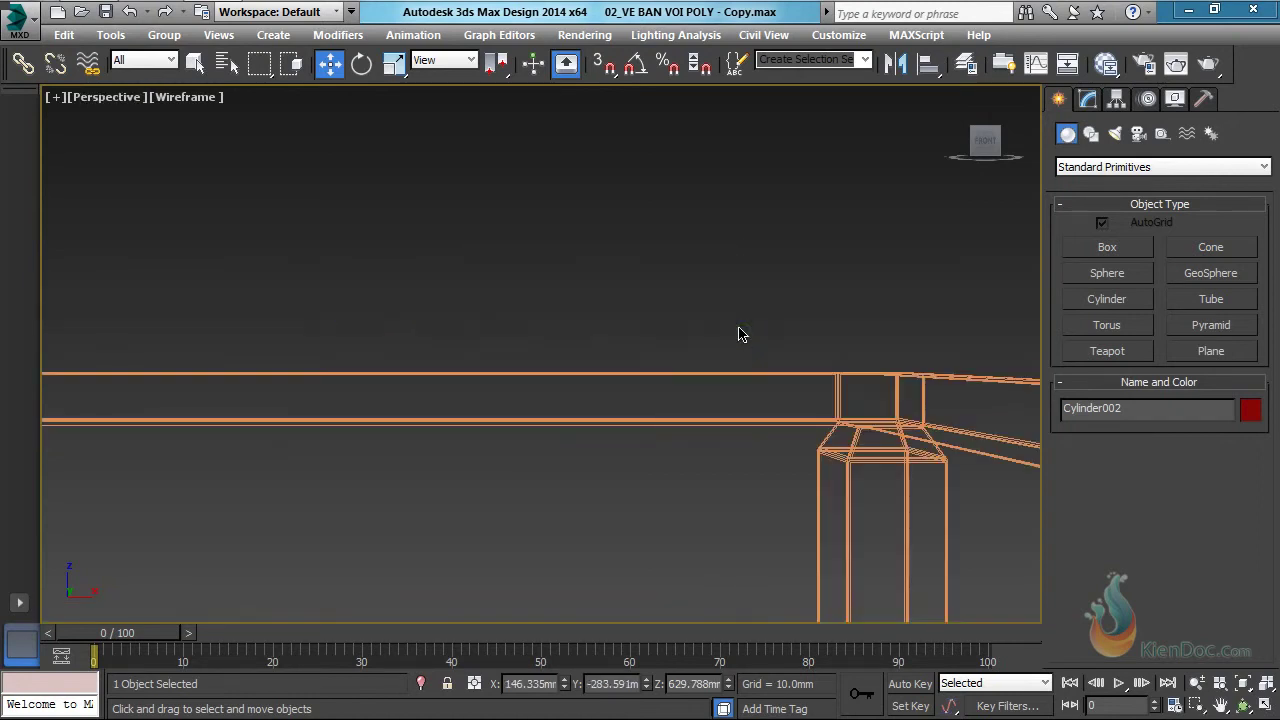
scroll(689, 374, down, 3)
key(F3)
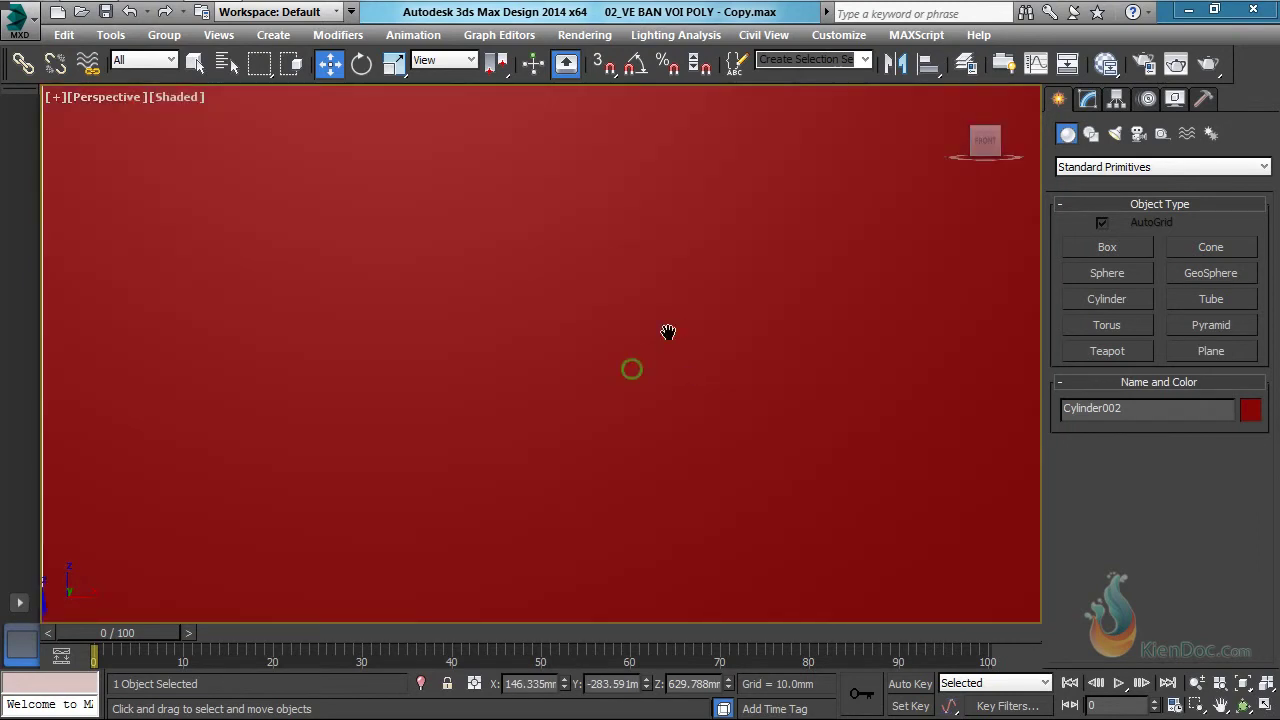
key(alt)
alt+middle_drag(713, 348, 563, 426)
scroll(563, 426, down, 5)
alt+middle_drag(577, 377, 663, 467)
drag(498, 456, 566, 444)
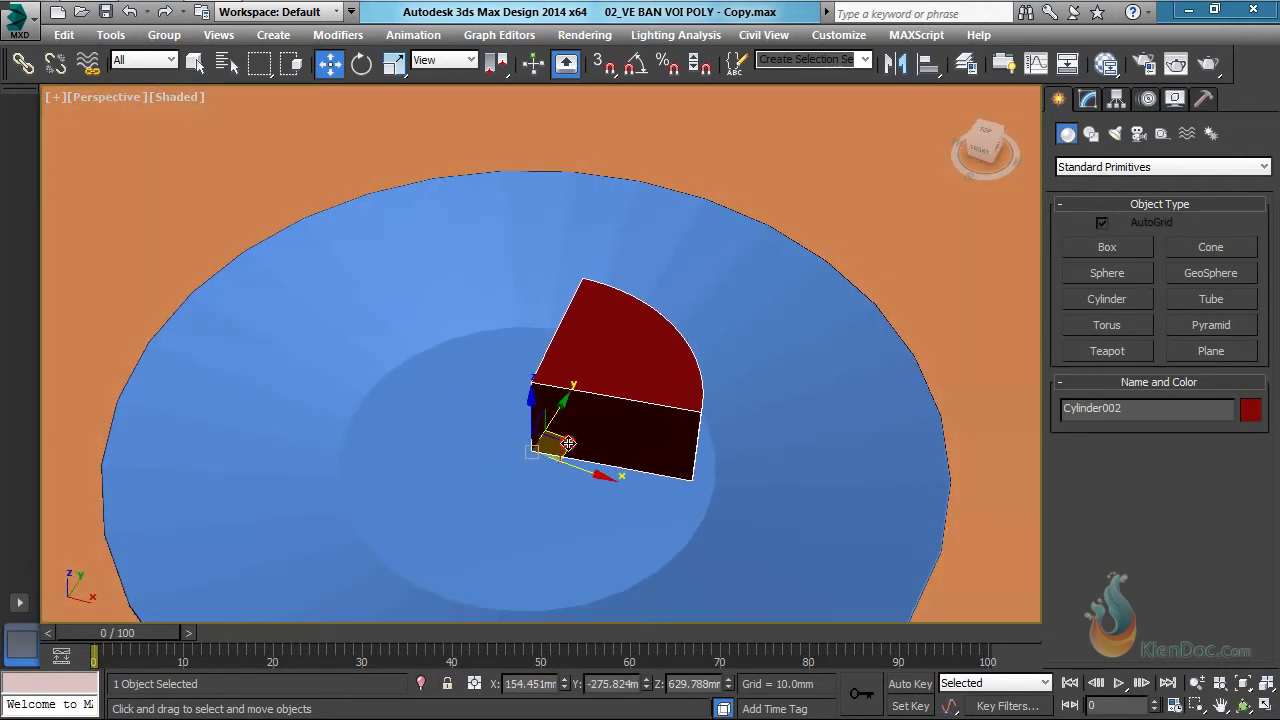
Convert the wedge to an Editable Poly and switch to edge editing.
alt+middle_drag(566, 444, 557, 360)
scroll(614, 402, up, 2)
scroll(559, 359, up, 4)
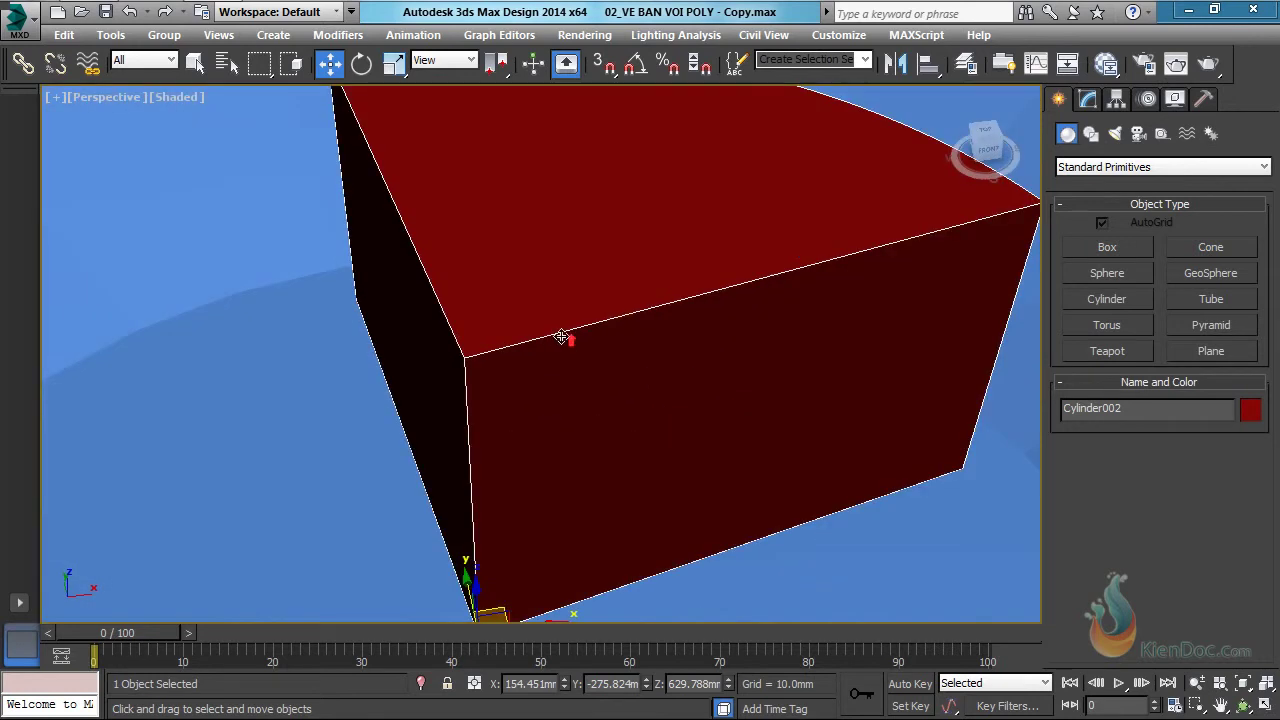
right_click(561, 306)
mouse_move(634, 502)
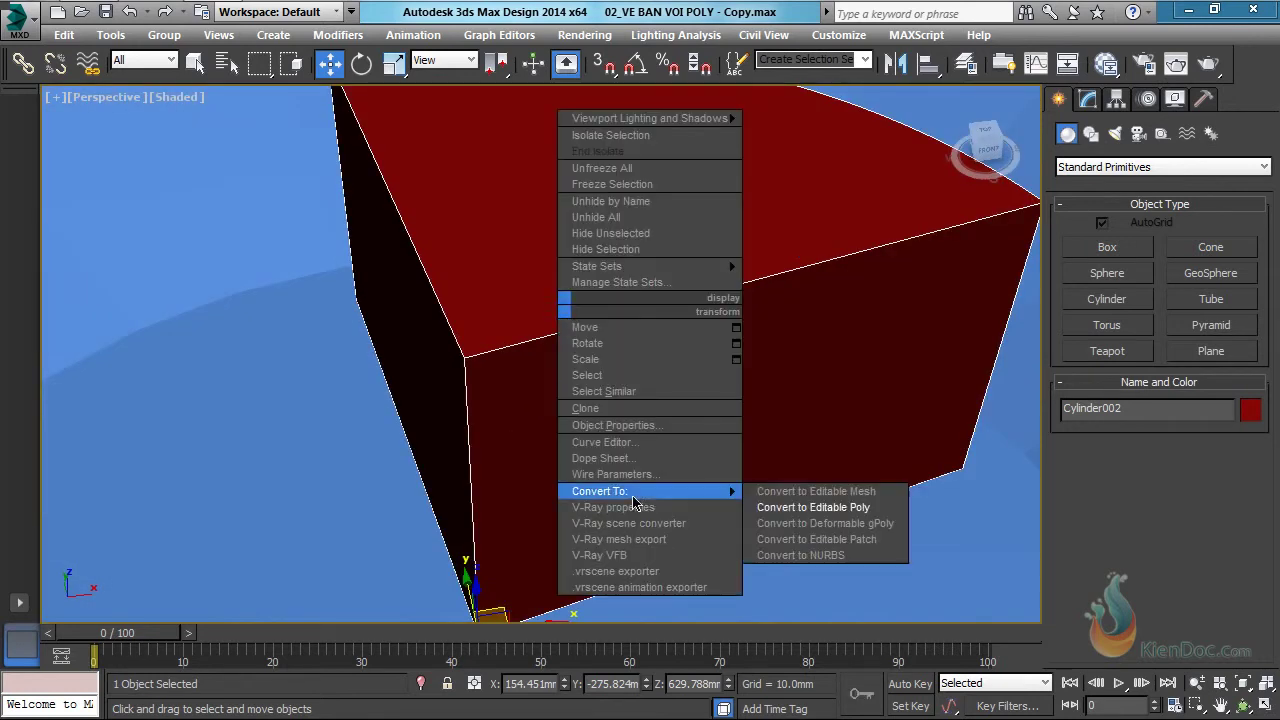
click(845, 507)
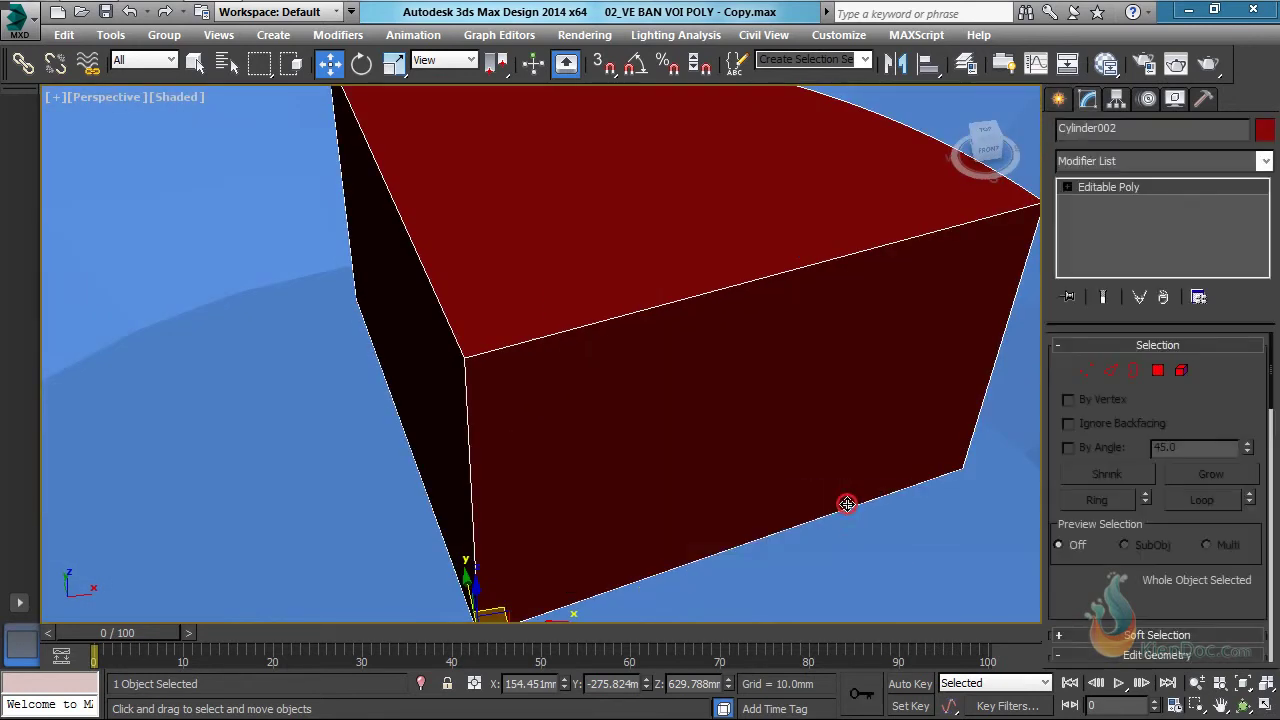
click(1110, 370)
Isolate the wedge and, in a front view with window selection, select all its top and bottom outline edges.
mouse_move(731, 260)
alt+middle_down()
mouse_move(717, 297)
mouse_move(630, 330)
mouse_move(669, 309)
alt+middle_up()
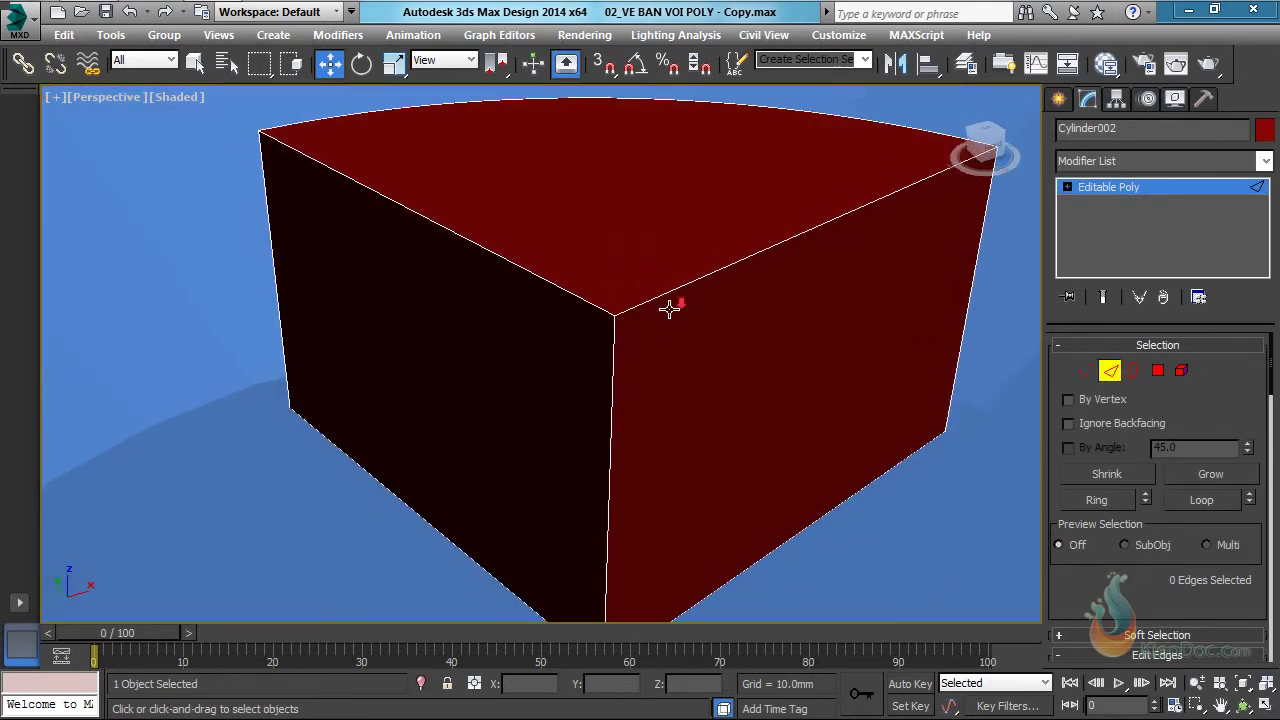
scroll(669, 309, down, 4)
key(alt+q)
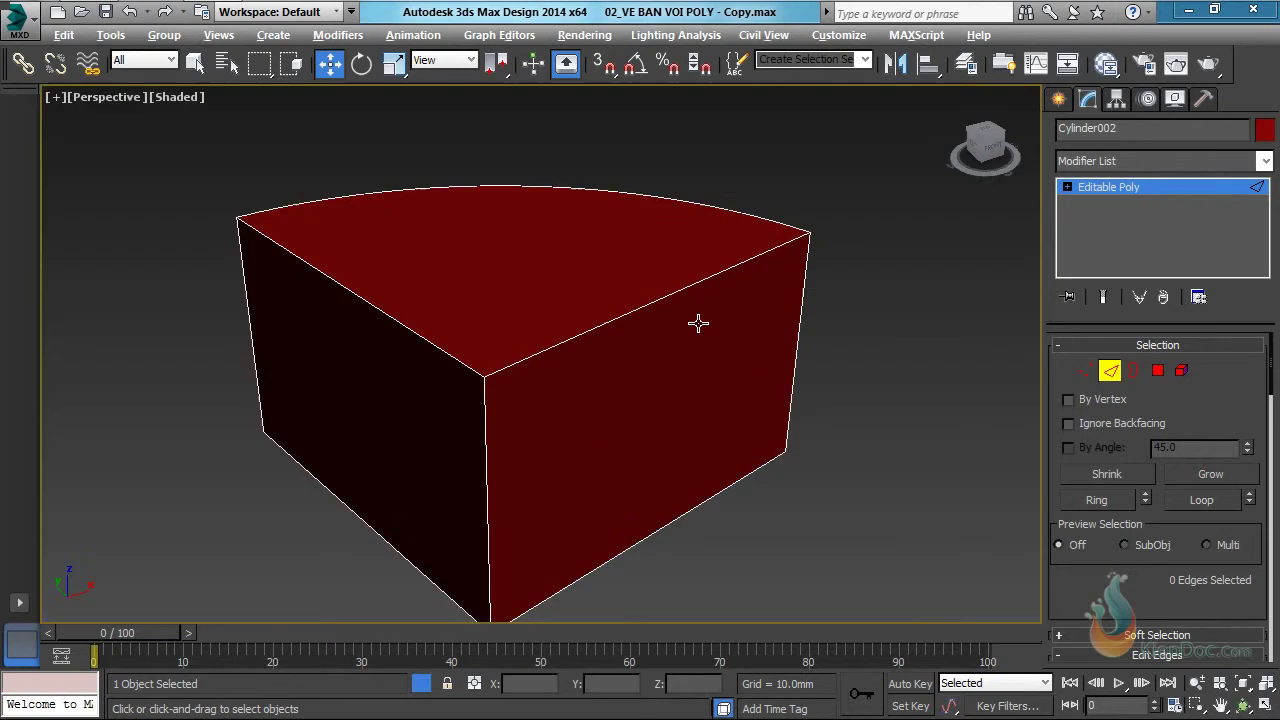
key(f)
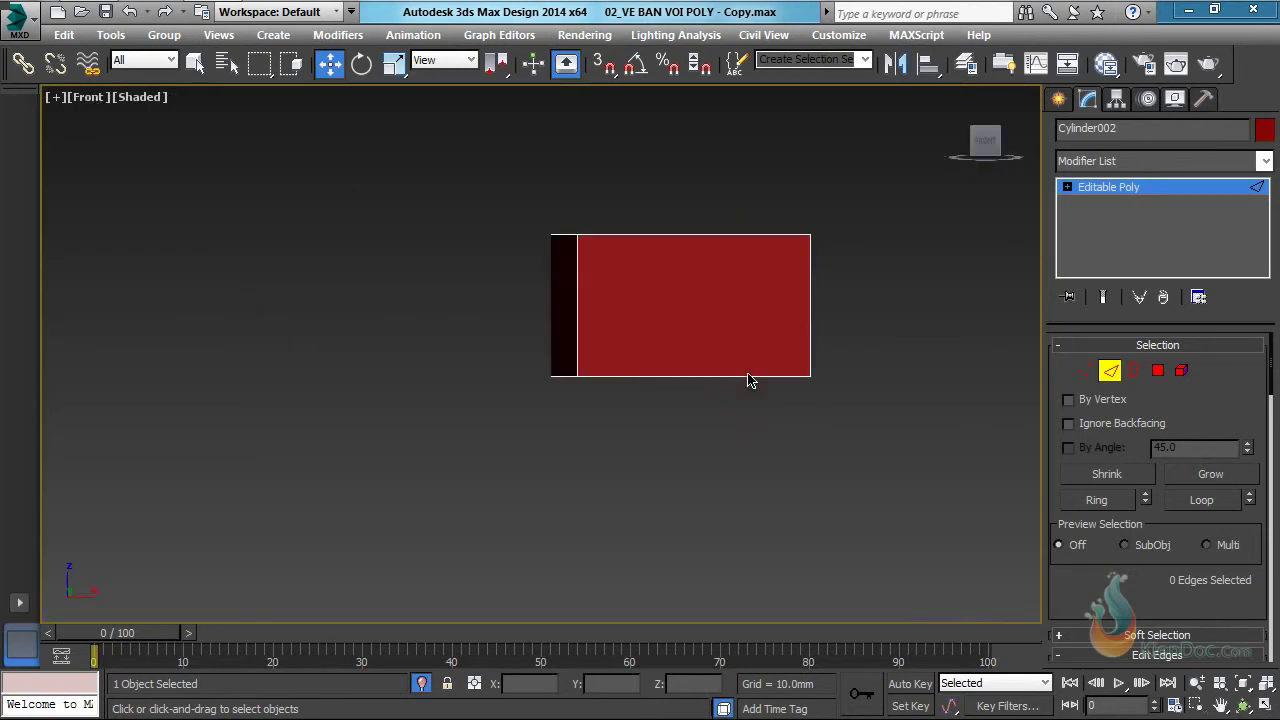
scroll(748, 377, up, 2)
click(292, 63)
drag(253, 190, 940, 345)
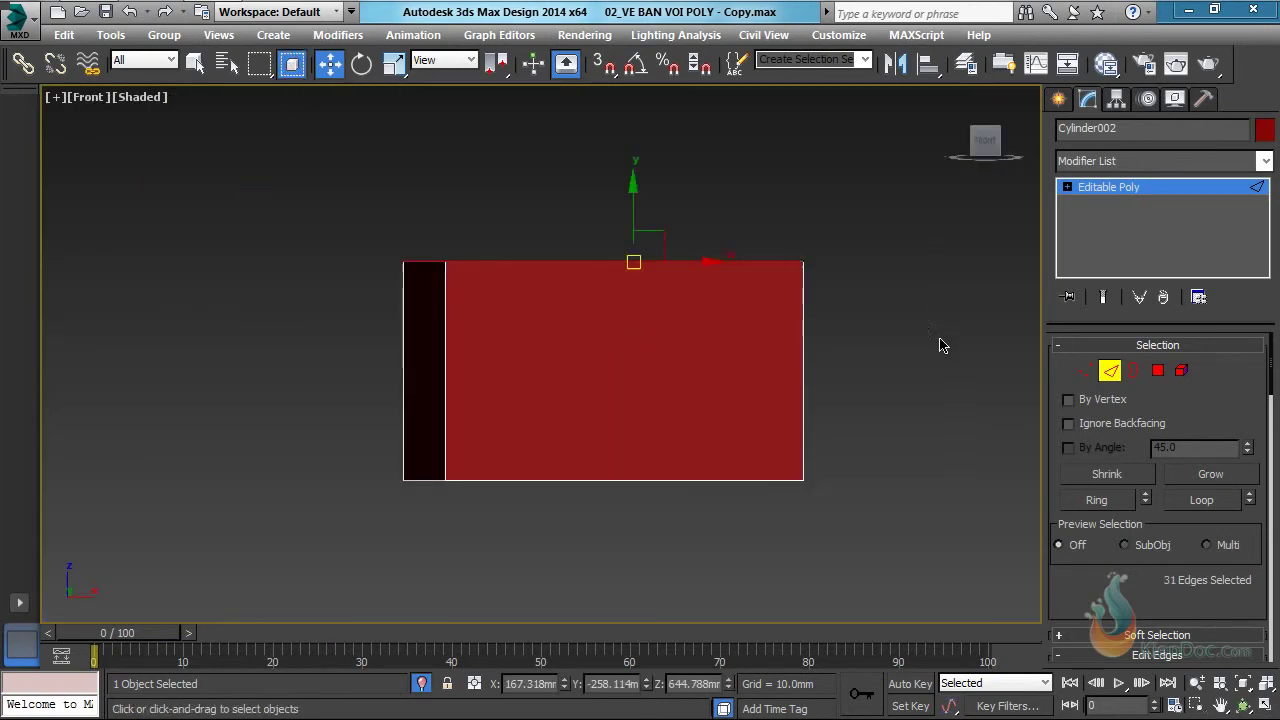
ctrl+drag(258, 443, 1003, 593)
Orbit around the wedge and add its three vertical corner edges to the edge selection.
alt+middle_drag(760, 443, 638, 455)
alt+middle_drag(528, 449, 325, 443)
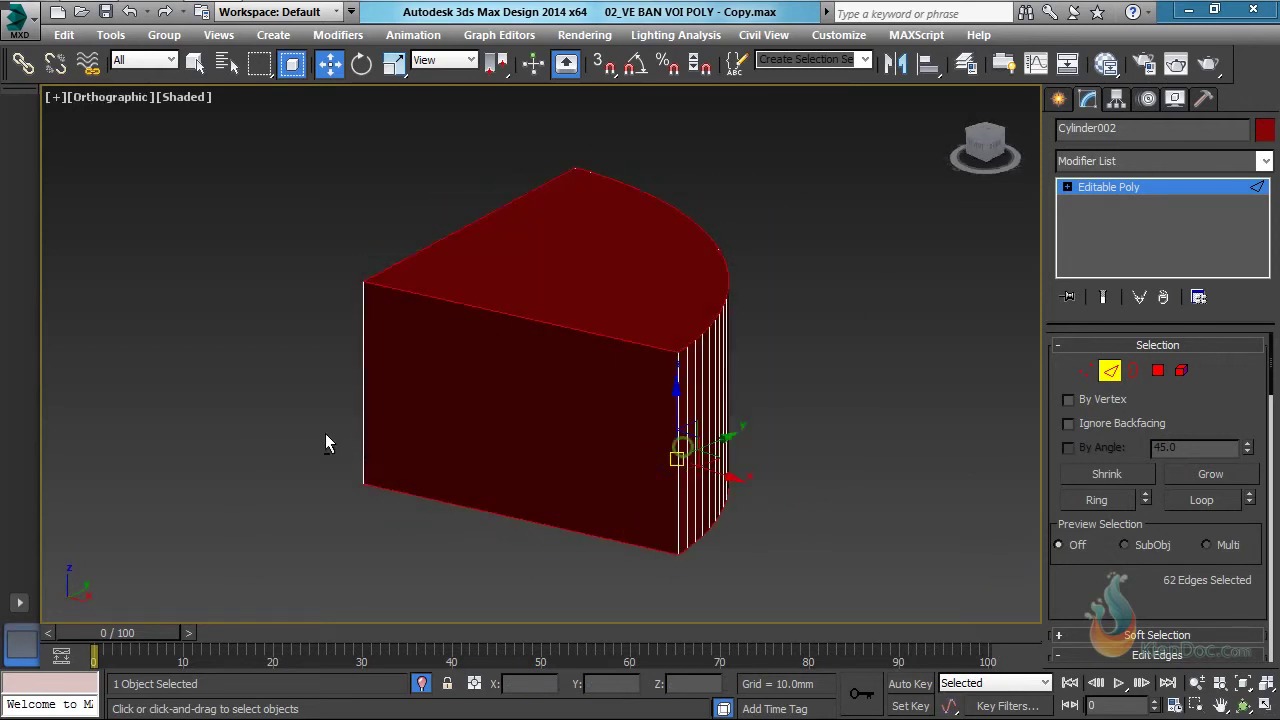
ctrl+click(363, 376)
ctrl+click(678, 434)
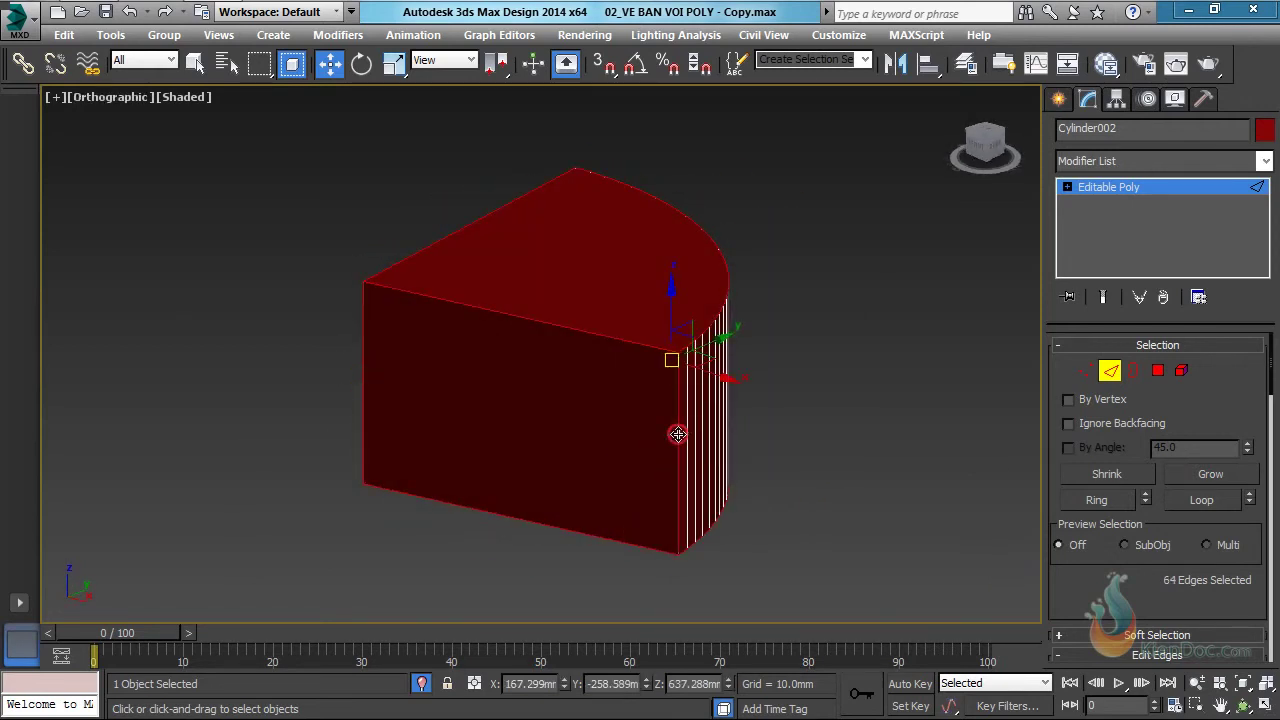
alt+middle_drag(755, 428, 300, 448)
ctrl+click(660, 452)
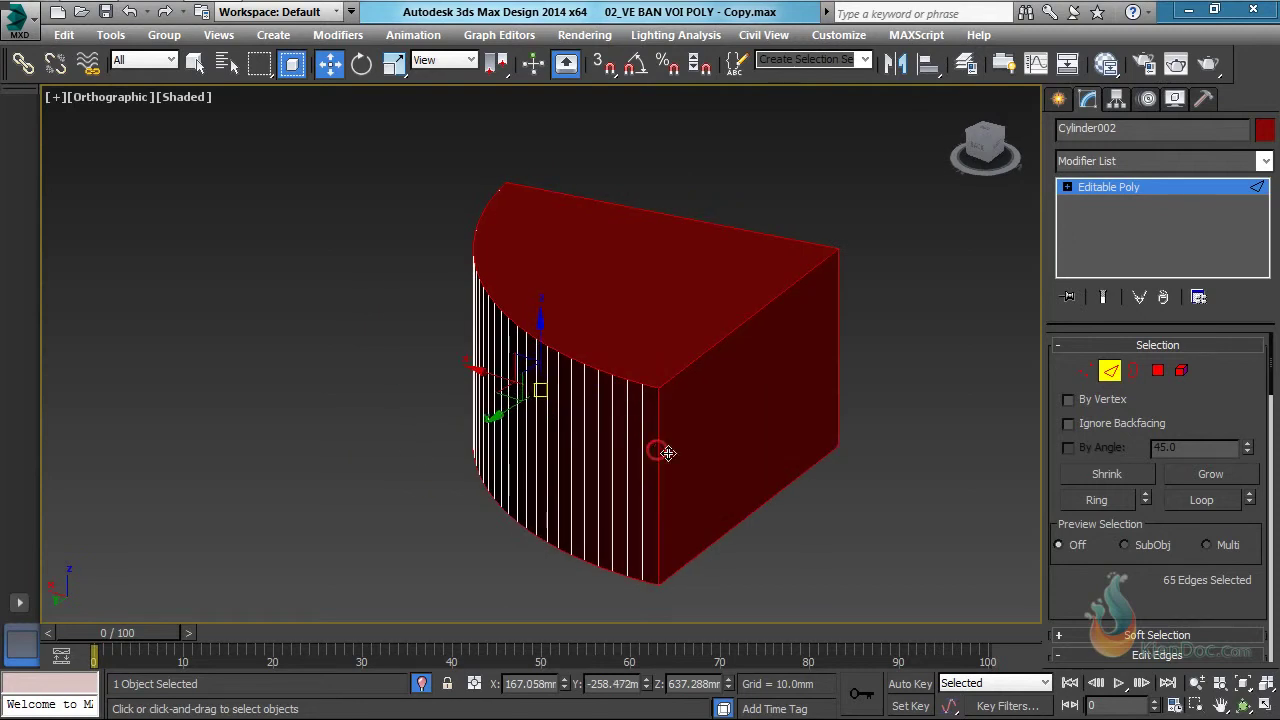
Chamfer the selected wedge edges by 1.0 mm with 4 segments, then leave edge editing.
alt+middle_drag(712, 446, 555, 452)
scroll(446, 381, up, 2)
alt+middle_drag(437, 381, 494, 370)
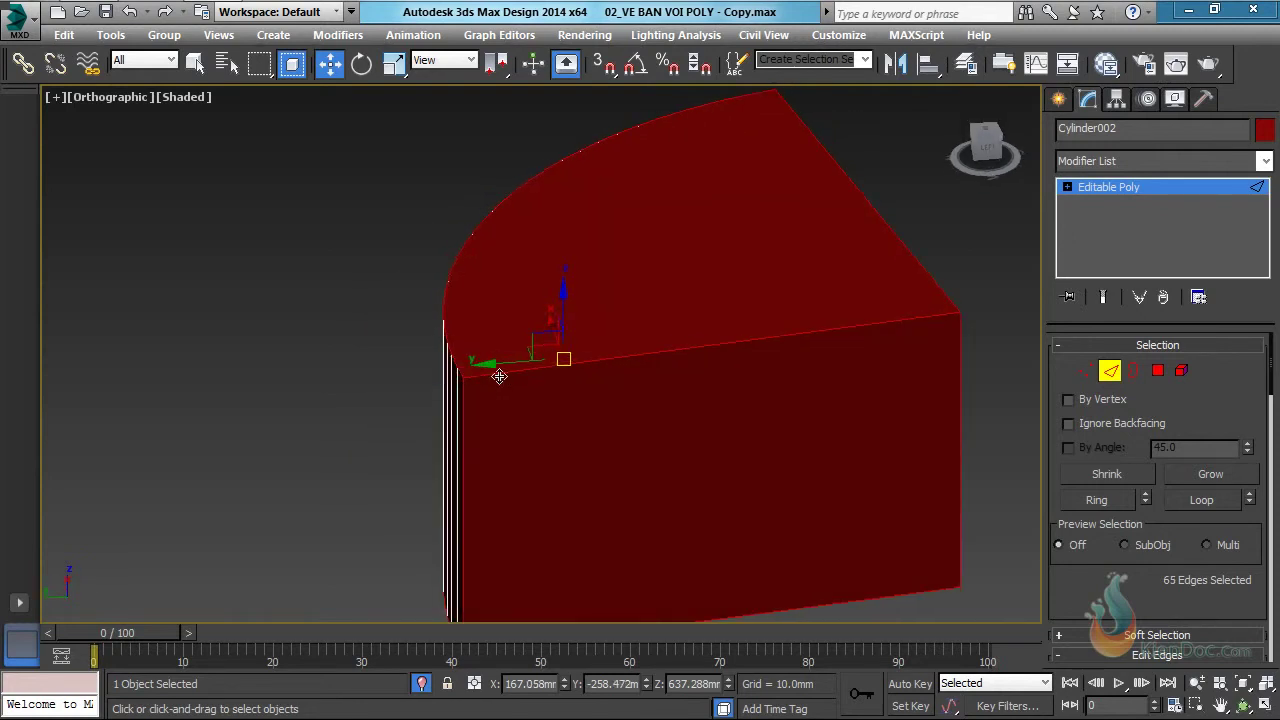
right_click(504, 367)
click(326, 489)
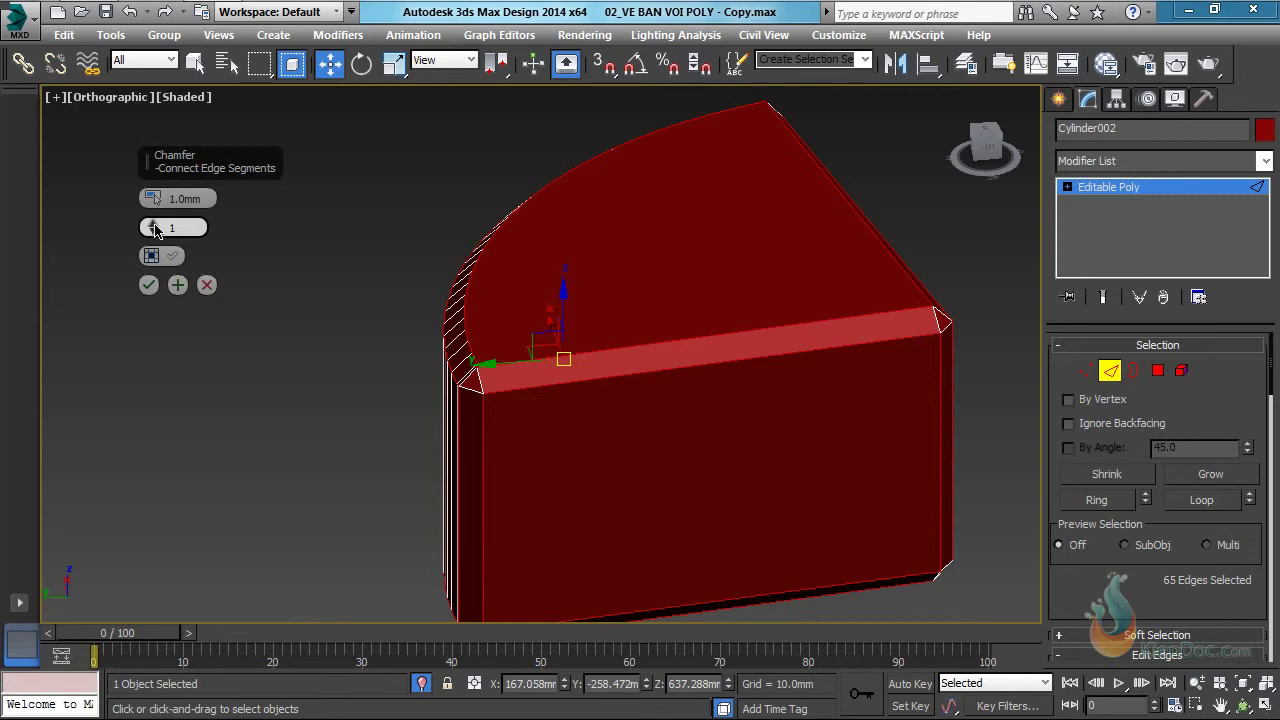
mouse_move(155, 230)
mouse_down()
mouse_move(153, 200)
mouse_move(154, 212)
mouse_up()
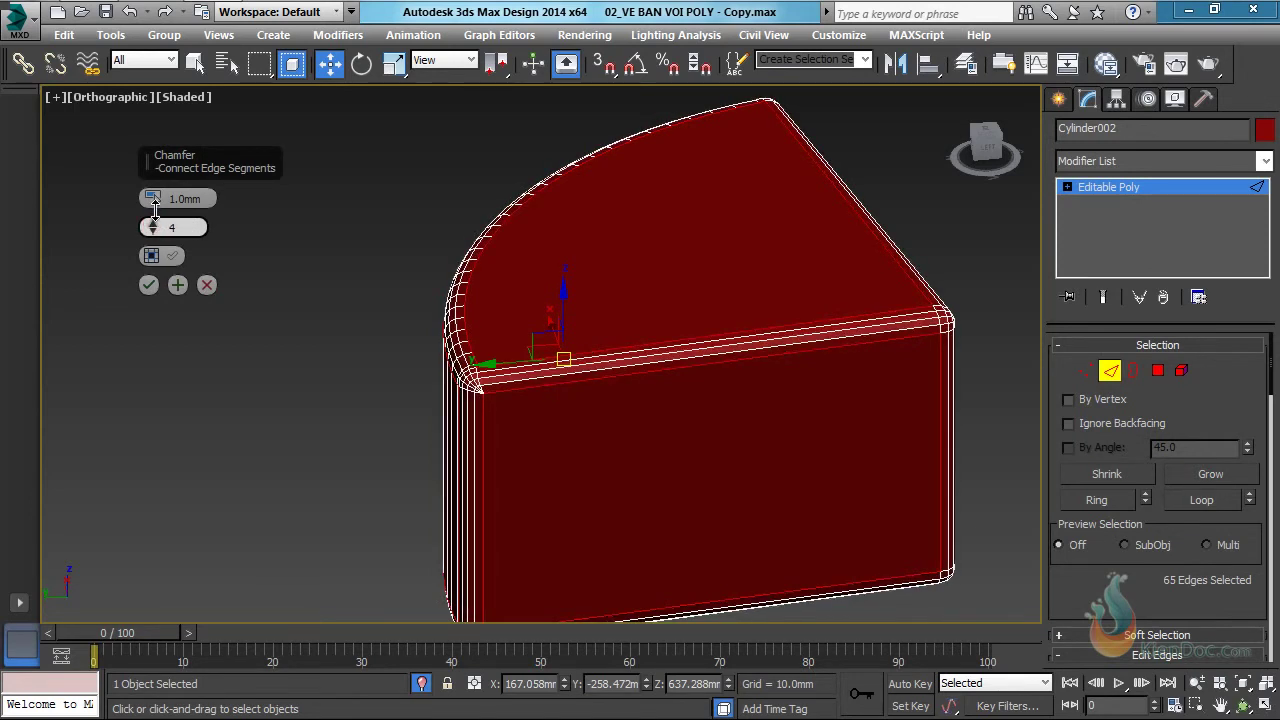
click(147, 287)
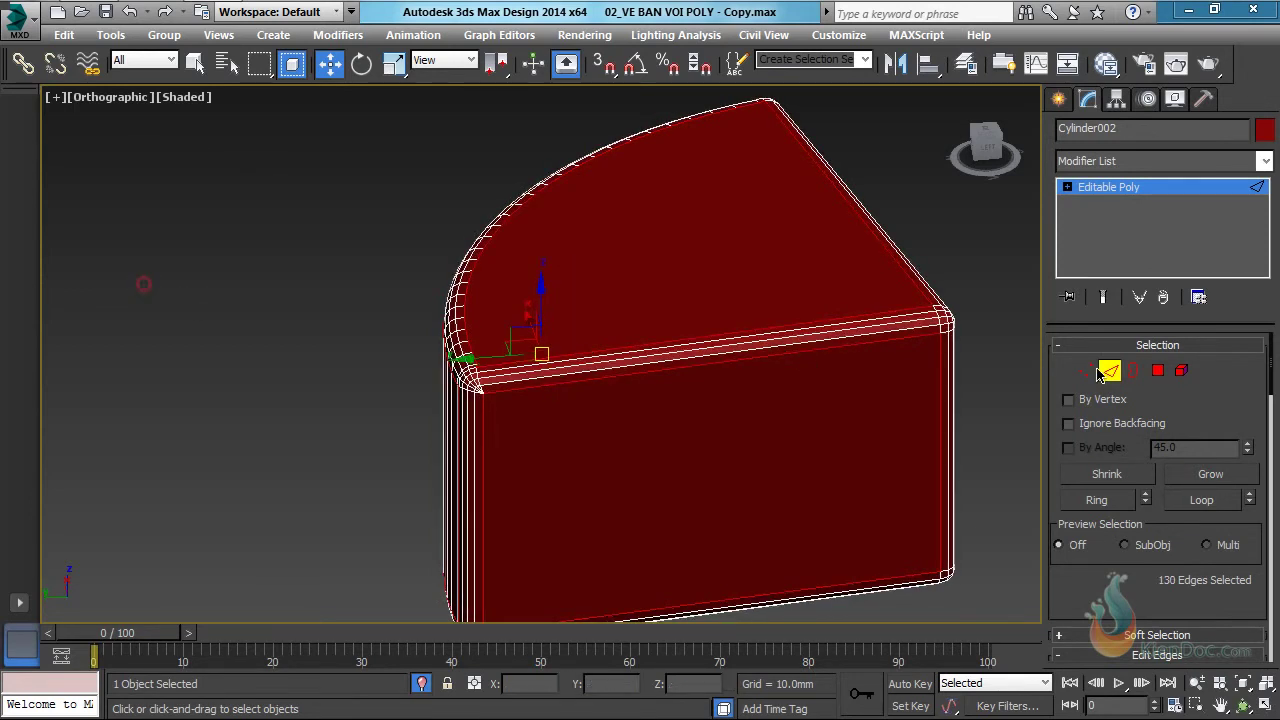
click(1108, 371)
Change the wedge's object color to golden yellow and deselect it.
middle_drag(843, 374, 620, 354)
alt+middle_drag(794, 354, 694, 363)
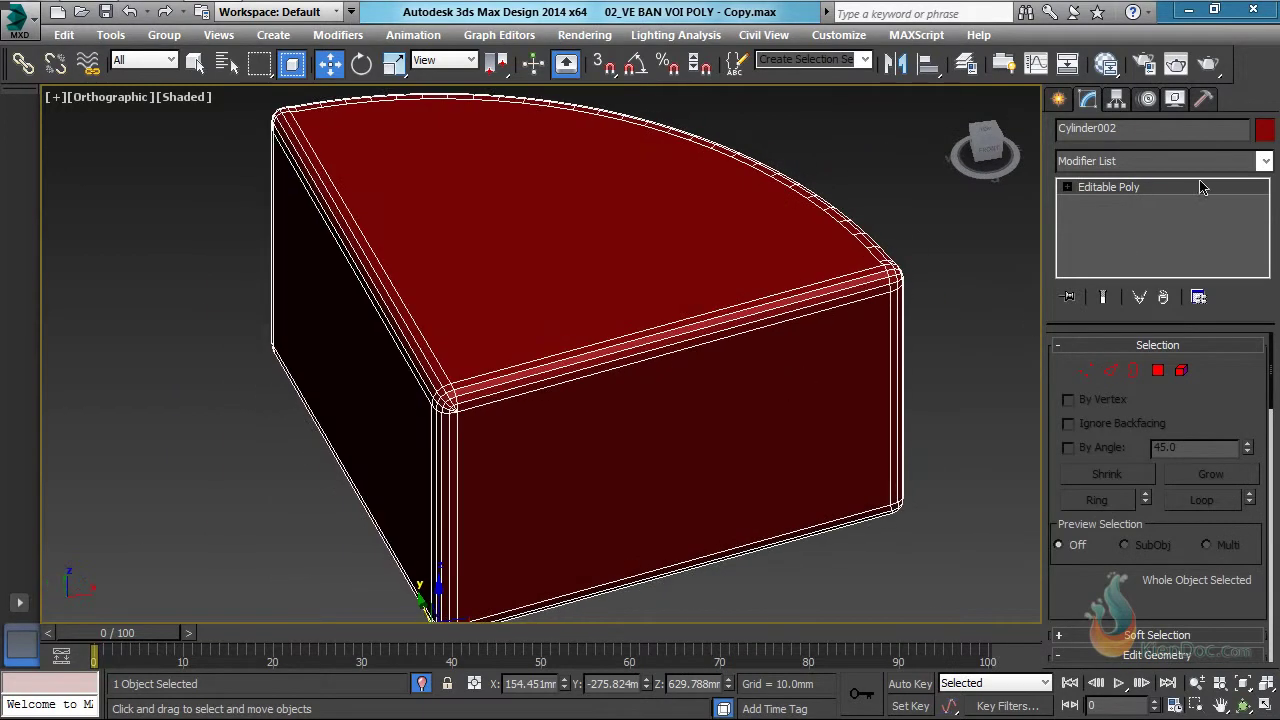
click(1264, 132)
click(645, 307)
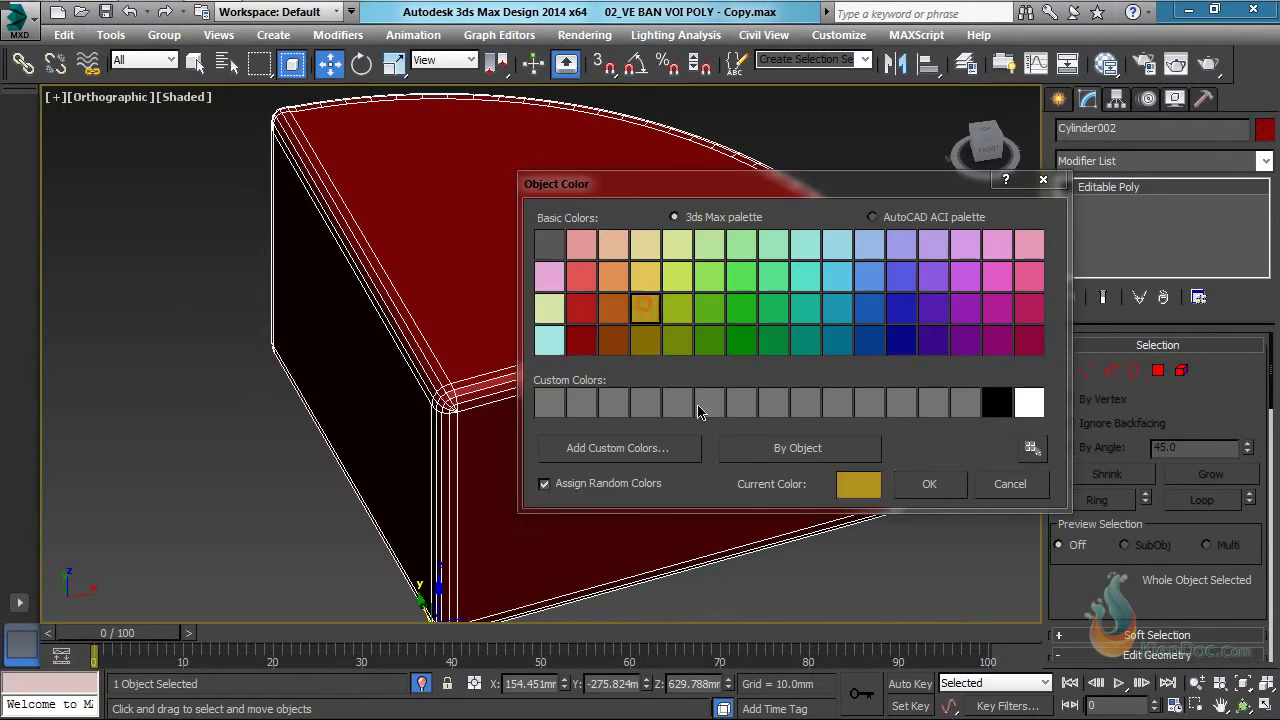
click(910, 485)
alt+middle_drag(740, 310, 729, 351)
click(957, 316)
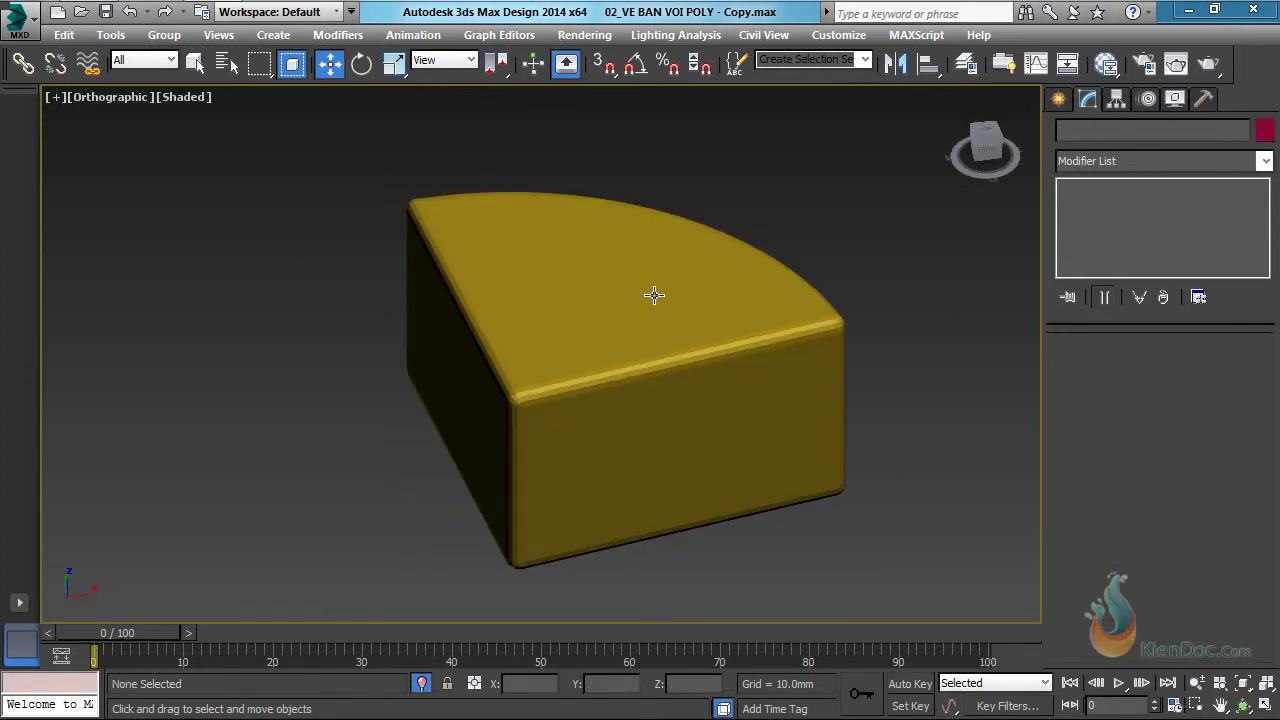
Create a sphere of about 1.3 mm radius on top of the wedge using AutoGrid.
click(1059, 99)
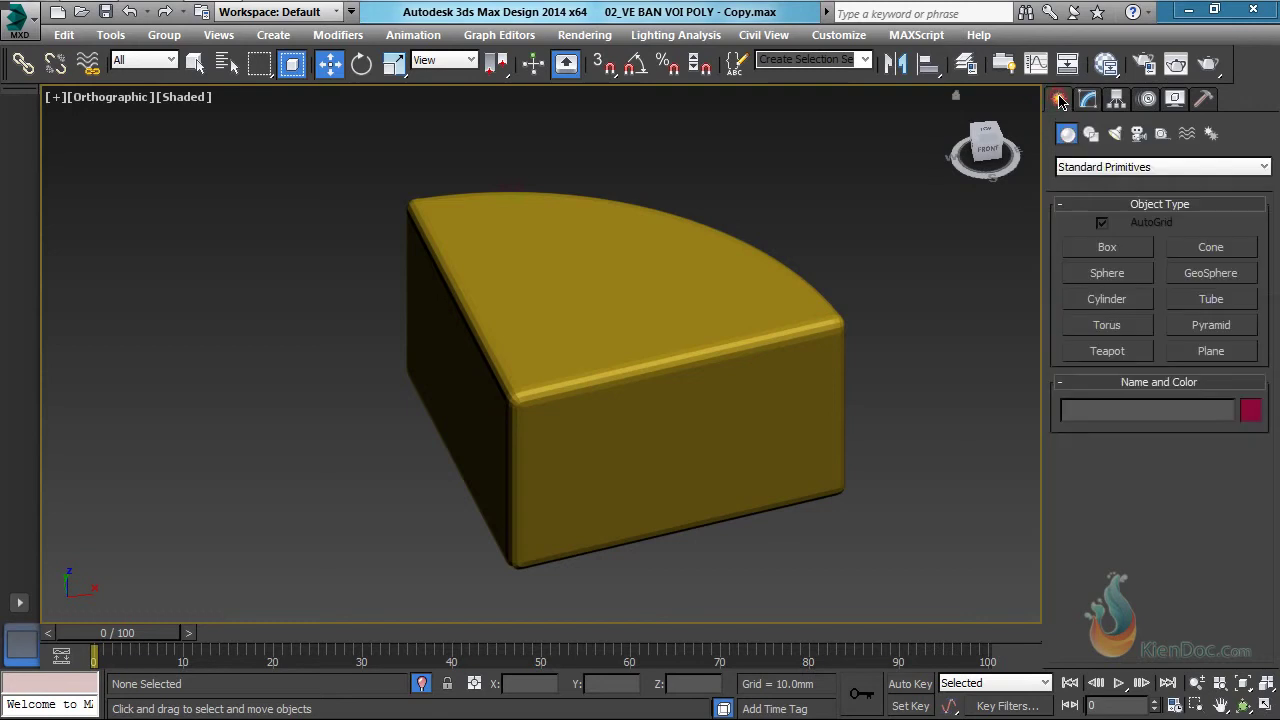
click(1107, 273)
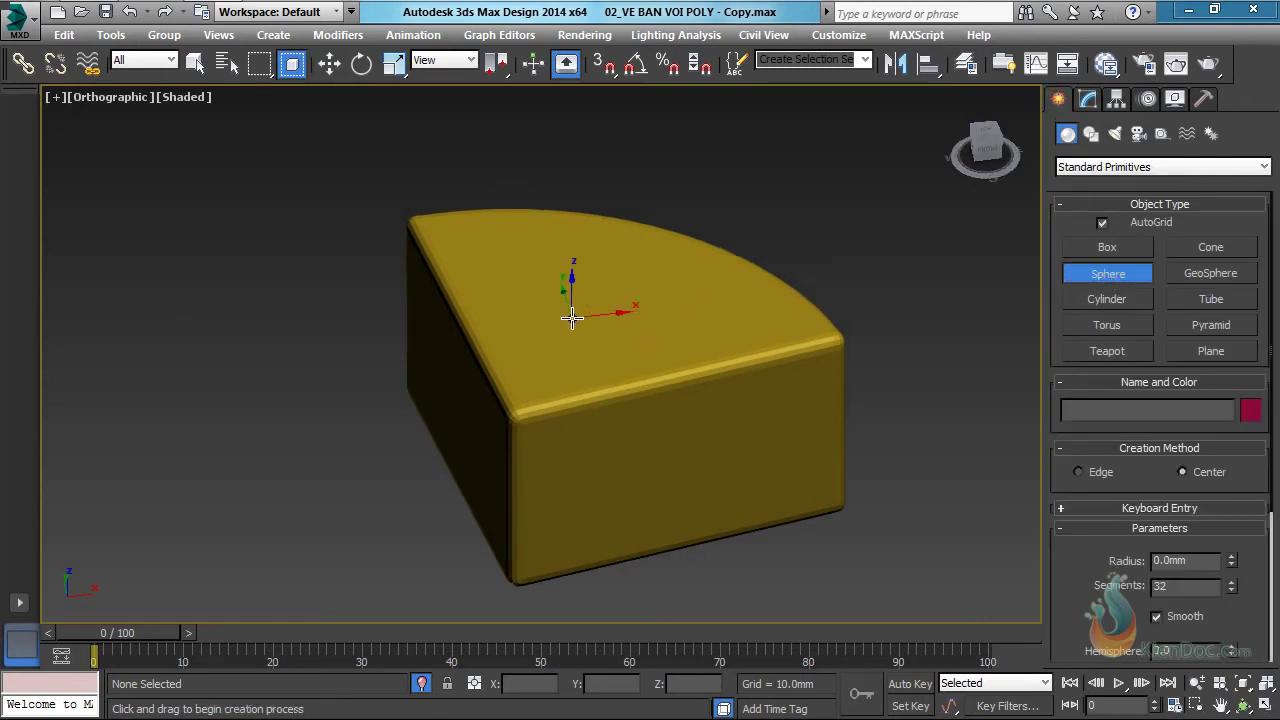
drag(571, 296, 572, 298)
In the top view, make one copy of the sphere near the wedge's straight edge, toward its outer corner.
key(t)
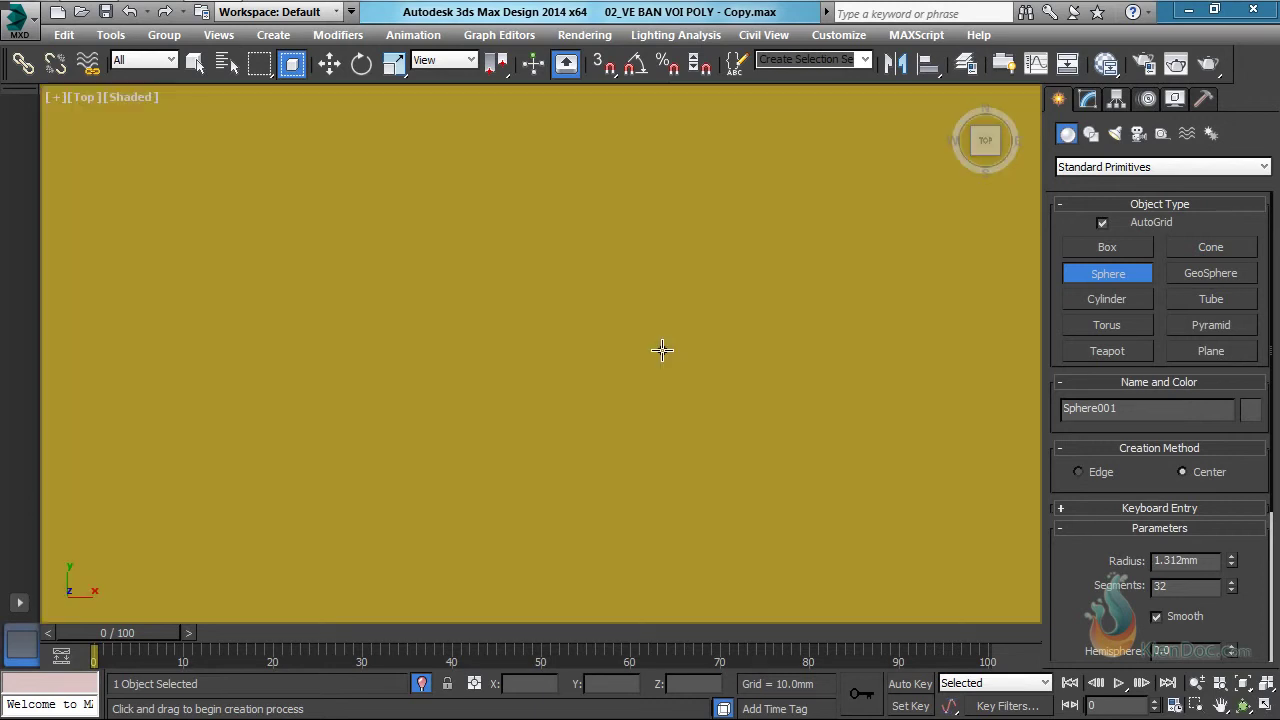
scroll(613, 341, down, 8)
middle_drag(668, 367, 561, 309)
key(w)
scroll(583, 368, up, 4)
mouse_move(557, 301)
mouse_down()
mouse_move(543, 313)
mouse_move(553, 280)
mouse_move(749, 380)
mouse_move(822, 368)
mouse_up()
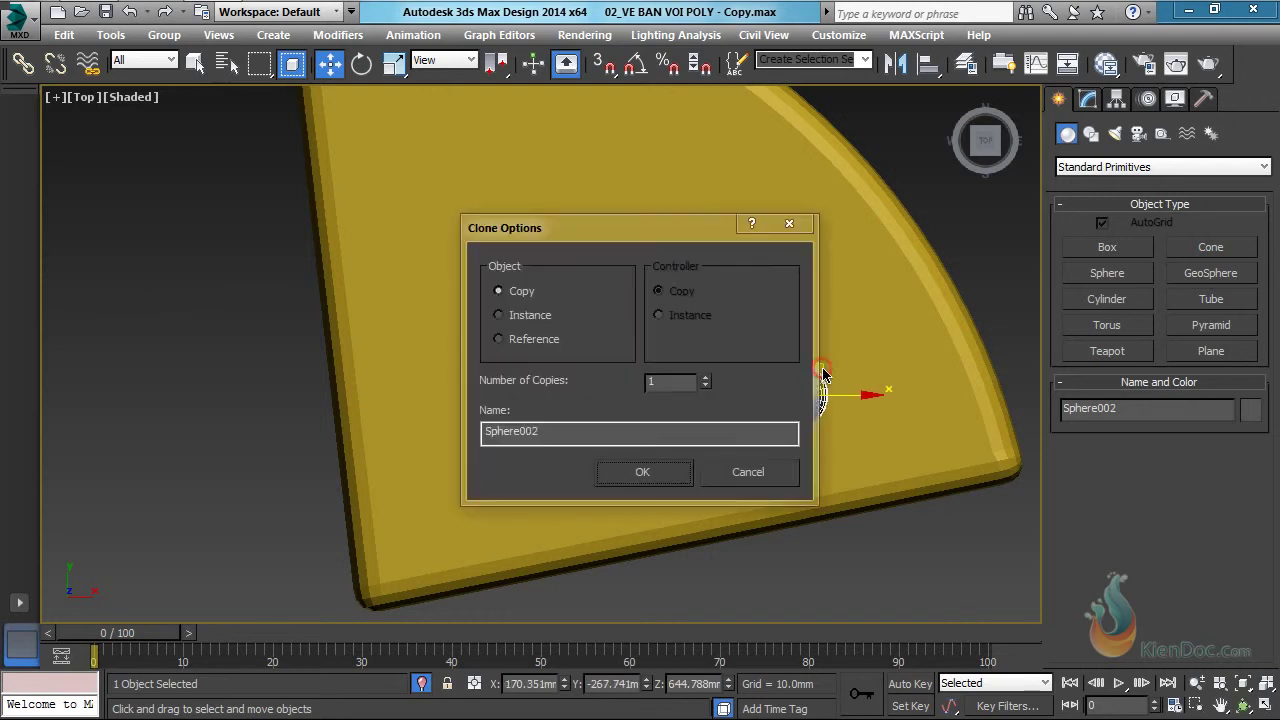
key(Return)
middle_drag(805, 422, 795, 390)
Scale the copied sphere down to about 50% in the top view plane.
key(r)
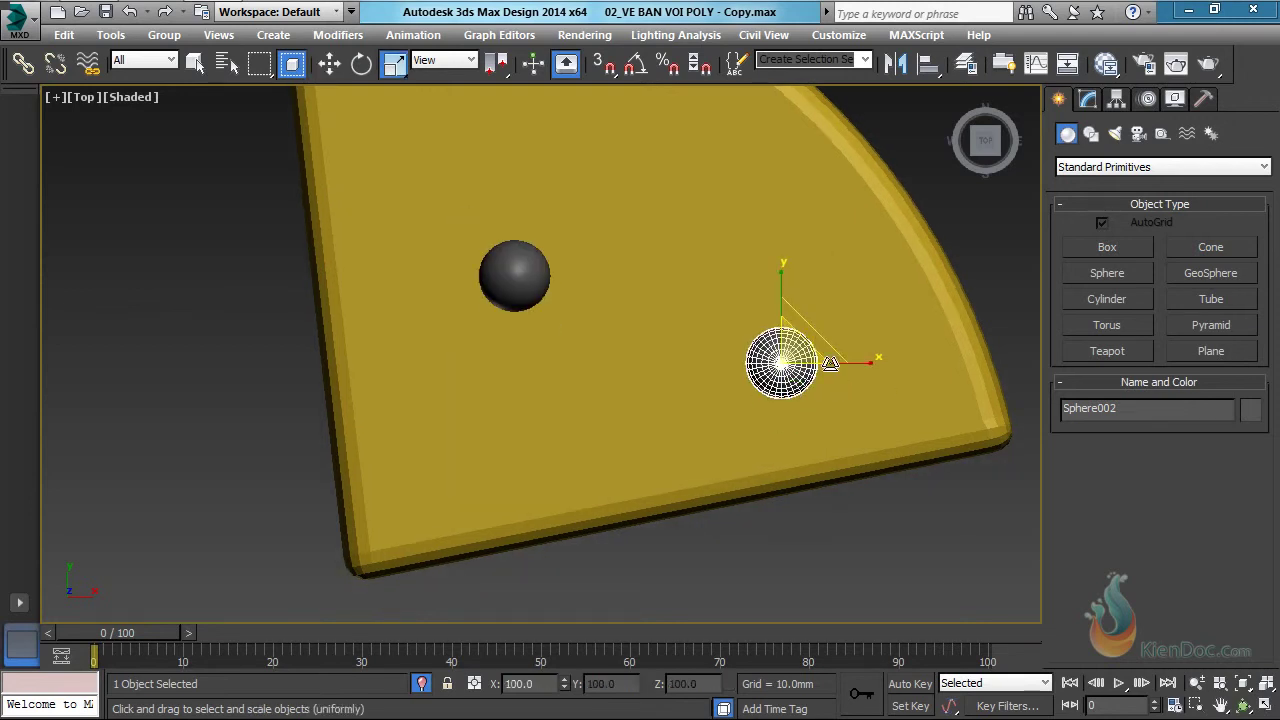
key(r)
drag(832, 347, 775, 453)
middle_drag(754, 406, 774, 403)
key(w)
Make two more copies of the small sphere, one near the curved edge and one near the far outer corner.
middle_drag(808, 362, 804, 454)
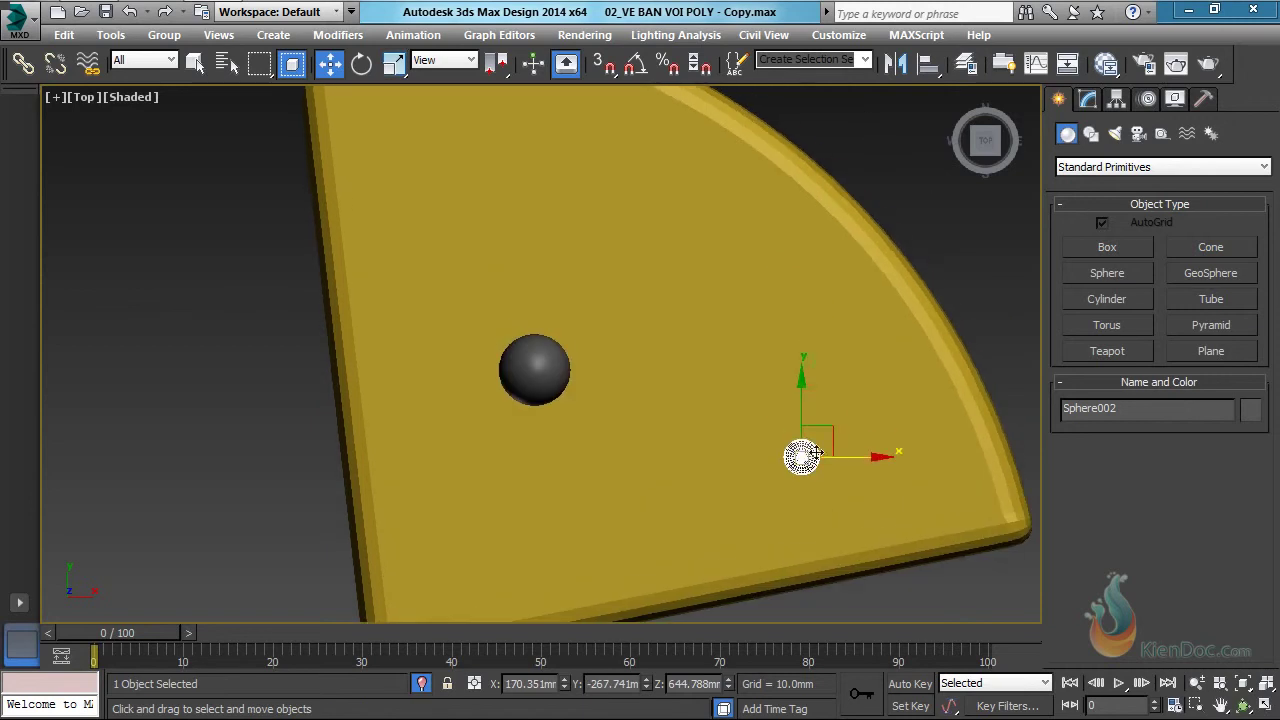
mouse_move(826, 432)
shift+mouse_down()
mouse_move(731, 234)
mouse_move(435, 151)
mouse_move(431, 120)
shift+mouse_up()
key(Return)
key(Return)
middle_drag(499, 320, 536, 293)
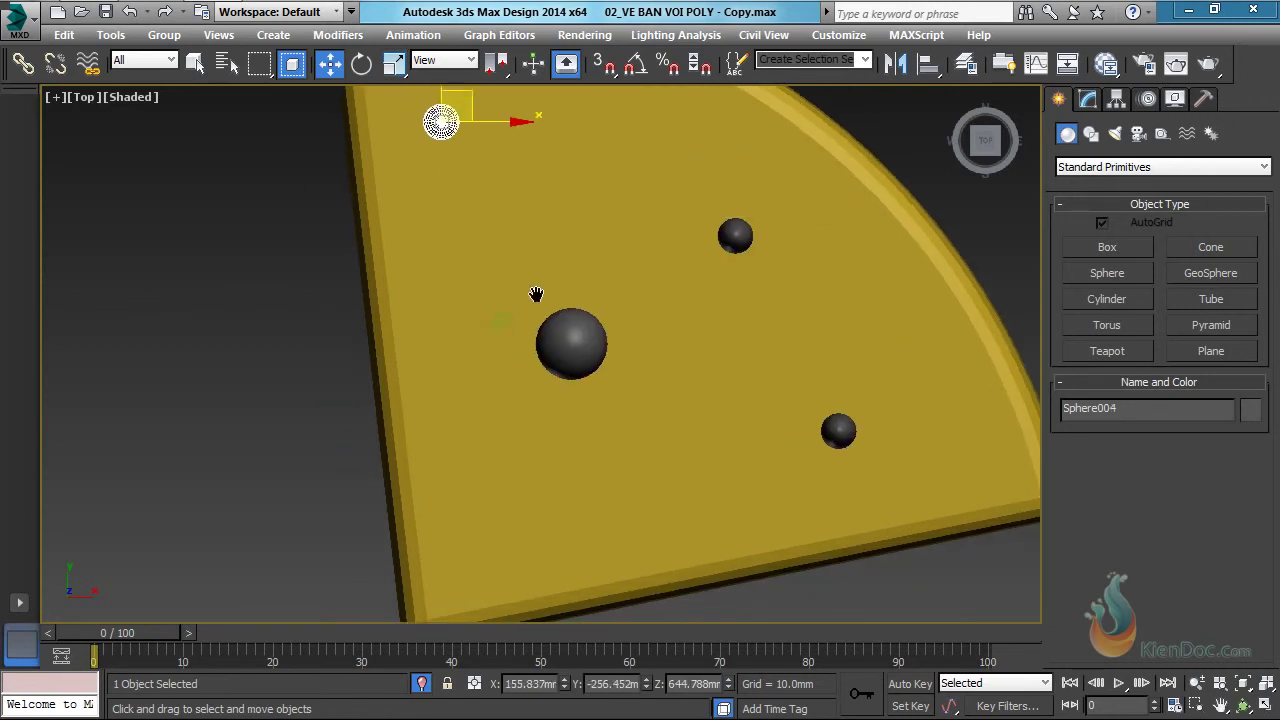
scroll(536, 293, down, 3)
shift+drag(515, 188, 537, 173)
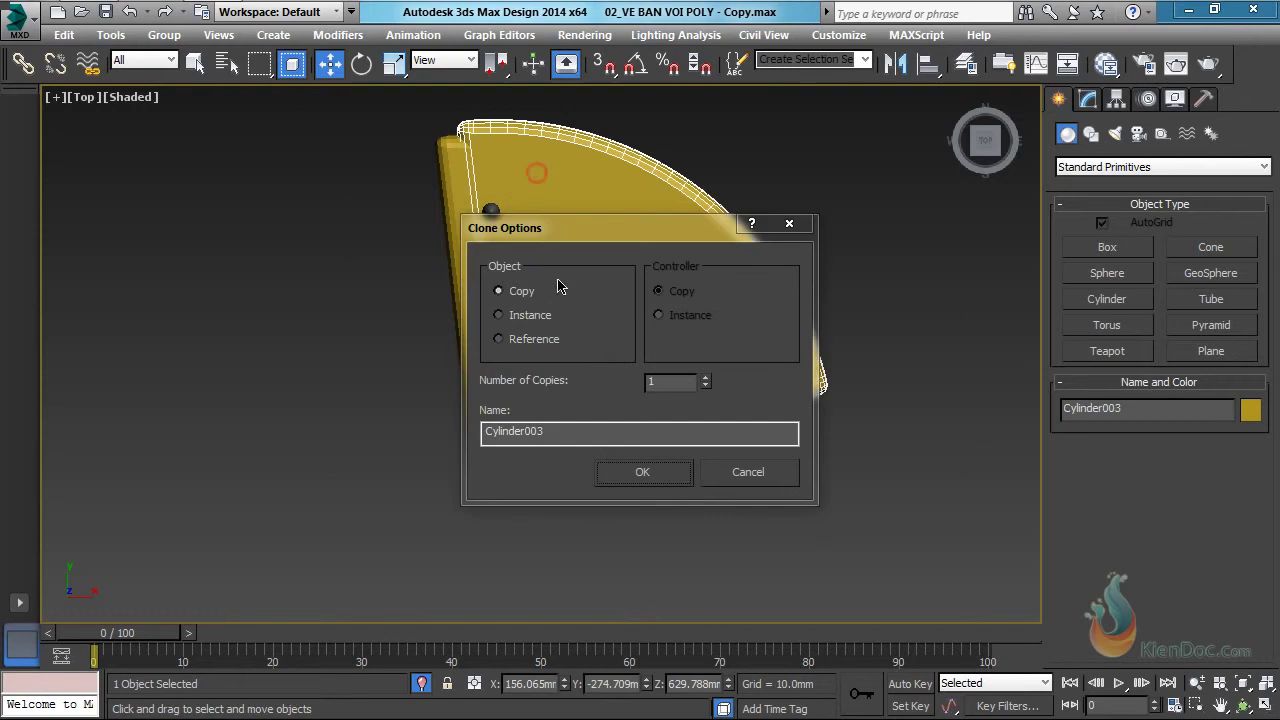
click(672, 468)
Copy the small sphere near the far corner twice, placing one copy by the wedge's tip and enlarging it.
click(490, 211)
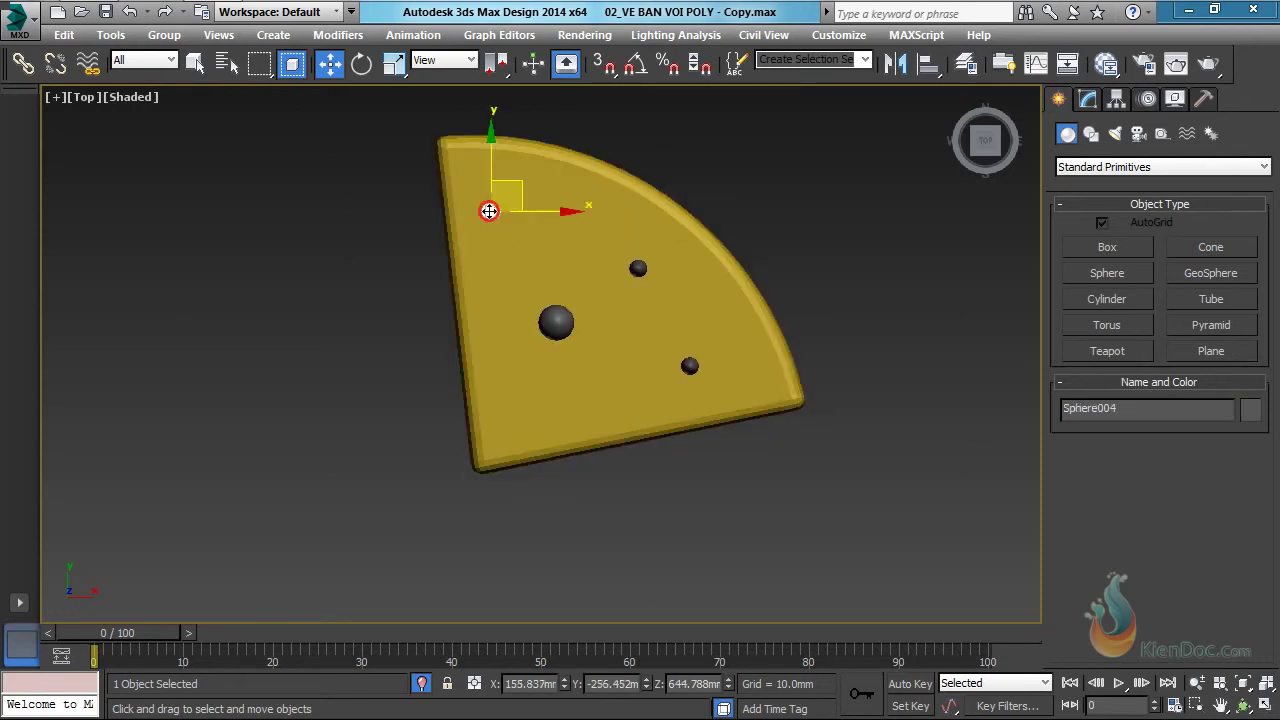
mouse_move(518, 186)
shift+mouse_down()
mouse_move(548, 160)
mouse_move(600, 317)
mouse_move(560, 383)
mouse_move(543, 374)
mouse_move(578, 325)
shift+mouse_up()
key(Return)
click(642, 471)
key(r)
scroll(576, 359, up, 2)
Move the other new copy inward along the curved edge and enlarge it to medium size.
click(538, 155)
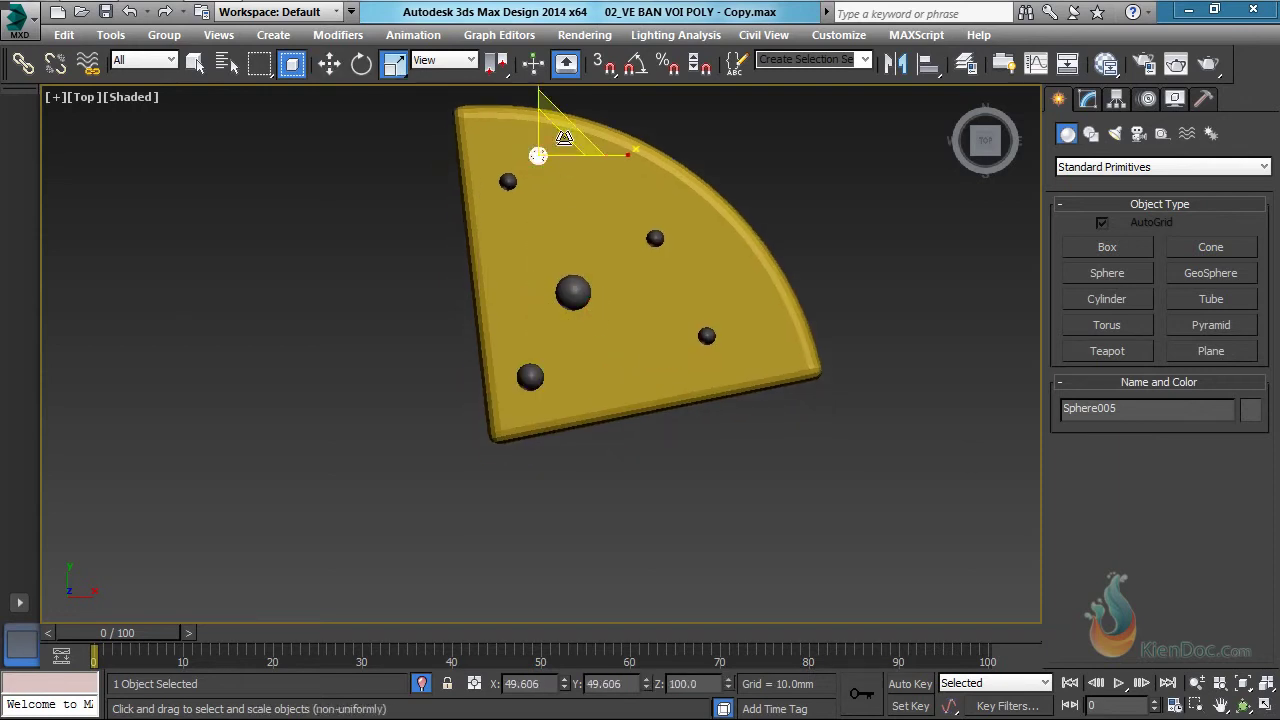
key(w)
drag(567, 135, 647, 91)
key(r)
Copy the far-corner small sphere to the opposite outer corner, and move the small sphere near the curved edge toward the middle.
click(509, 180)
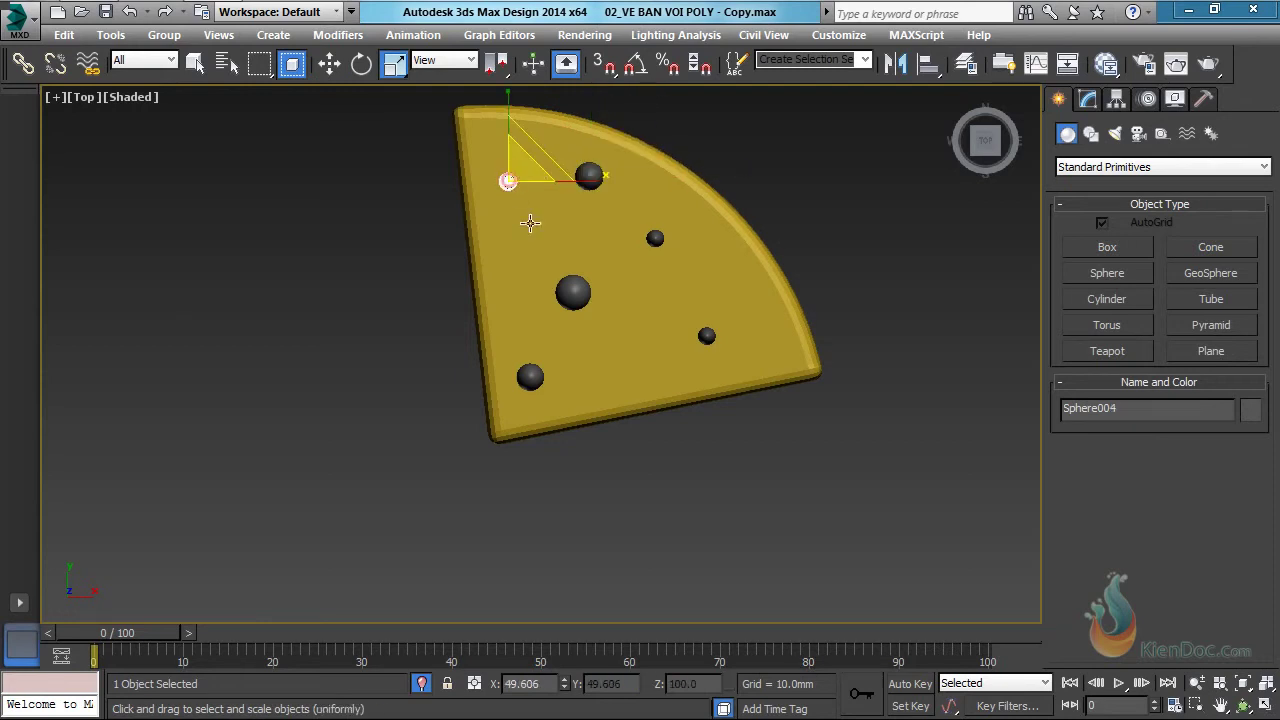
key(w)
mouse_move(538, 163)
shift+mouse_down()
mouse_move(597, 214)
mouse_move(785, 248)
mouse_move(799, 293)
mouse_move(698, 360)
mouse_move(770, 268)
mouse_move(799, 306)
shift+mouse_up()
key(Return)
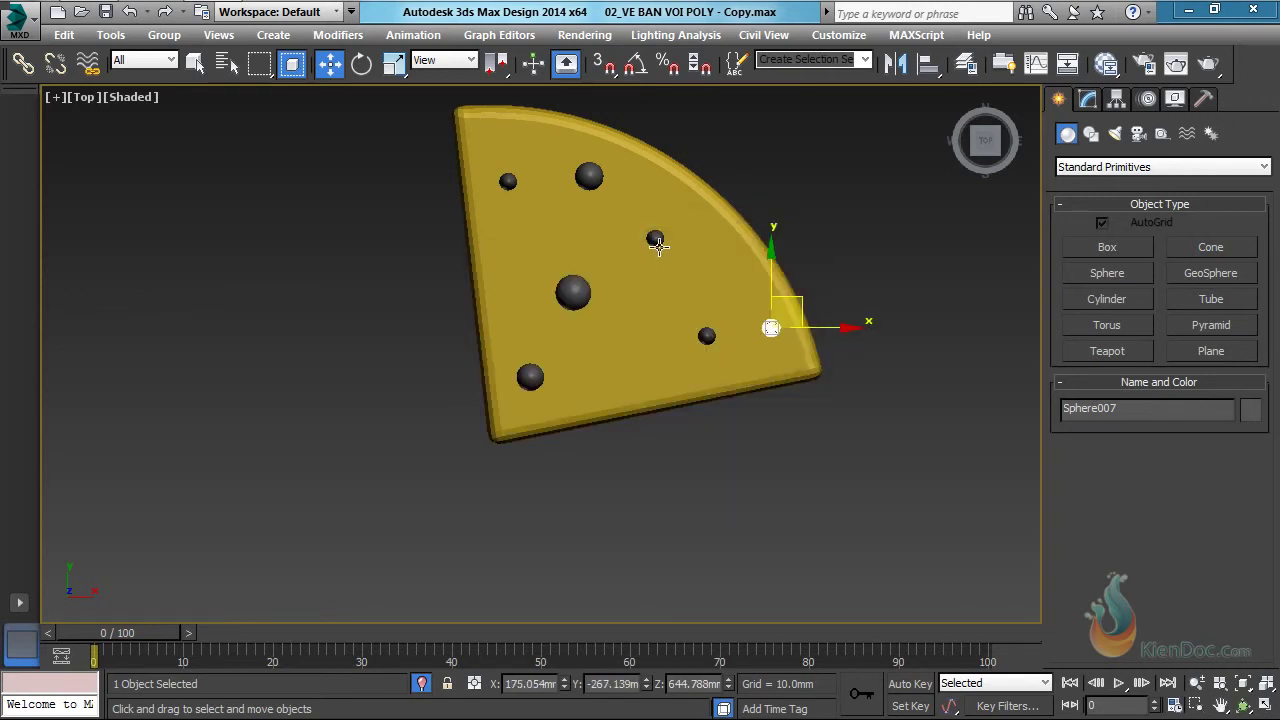
click(655, 238)
drag(689, 215, 682, 270)
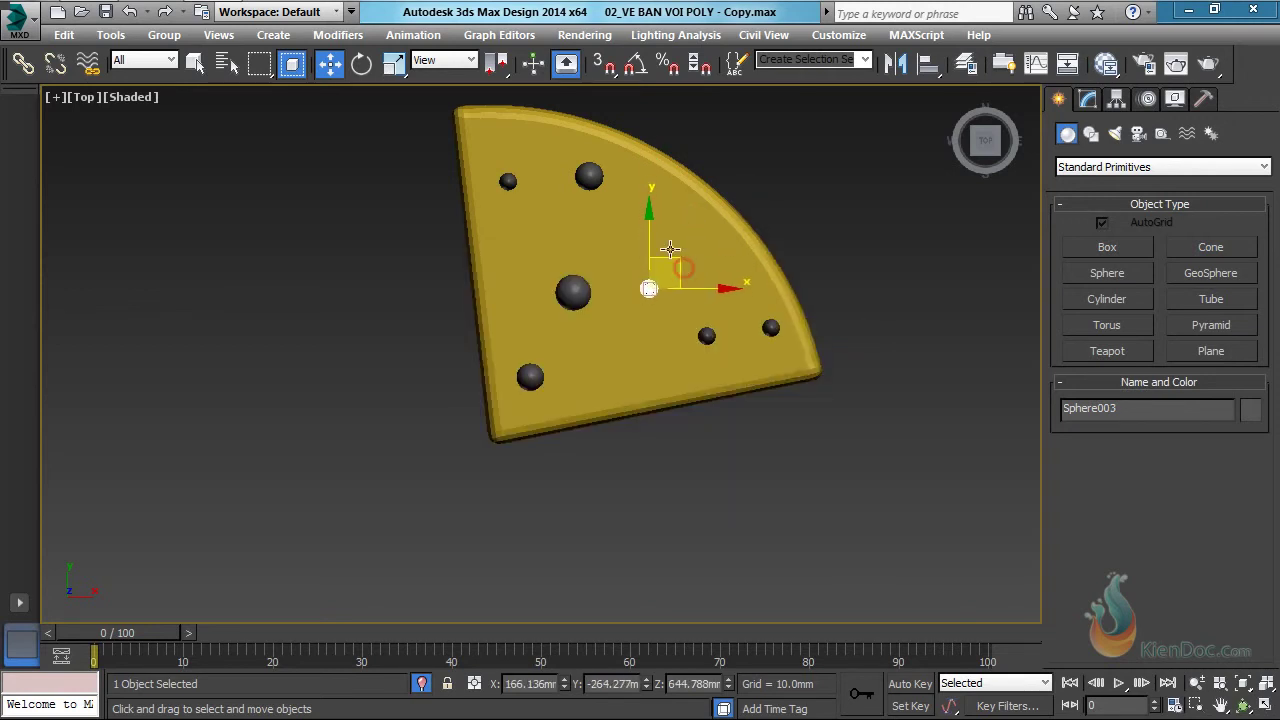
In a front view, select all seven spheres with crossing selection off the wedge and lower them about halfway into the cake.
alt+middle_drag(609, 286, 640, 268)
key(f)
key(z)
scroll(736, 294, down, 10)
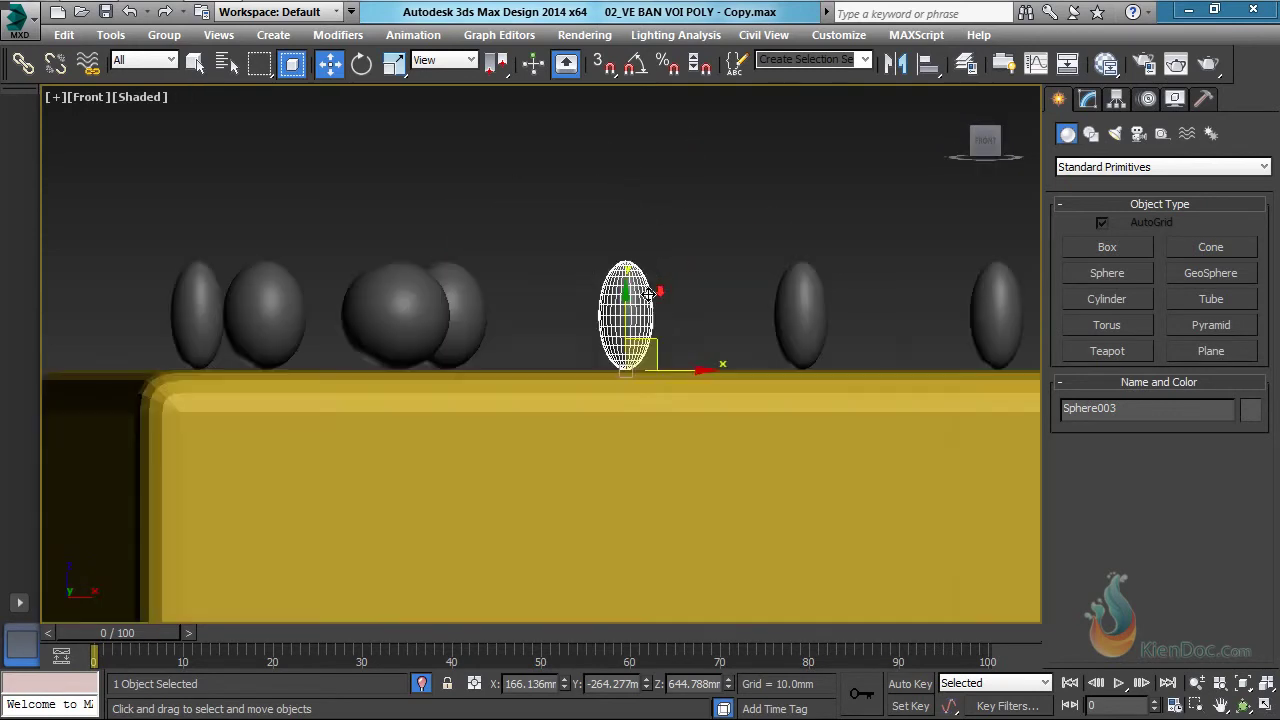
drag(365, 312, 361, 303)
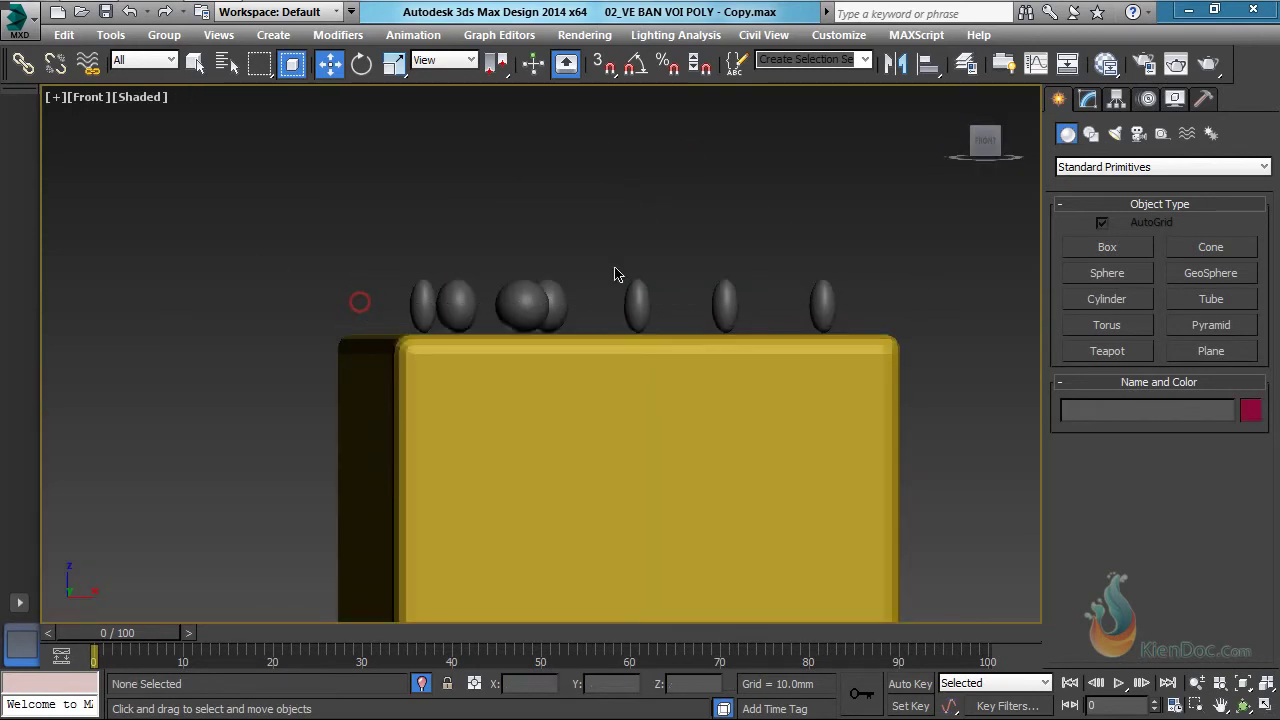
click(291, 66)
drag(904, 300, 910, 304)
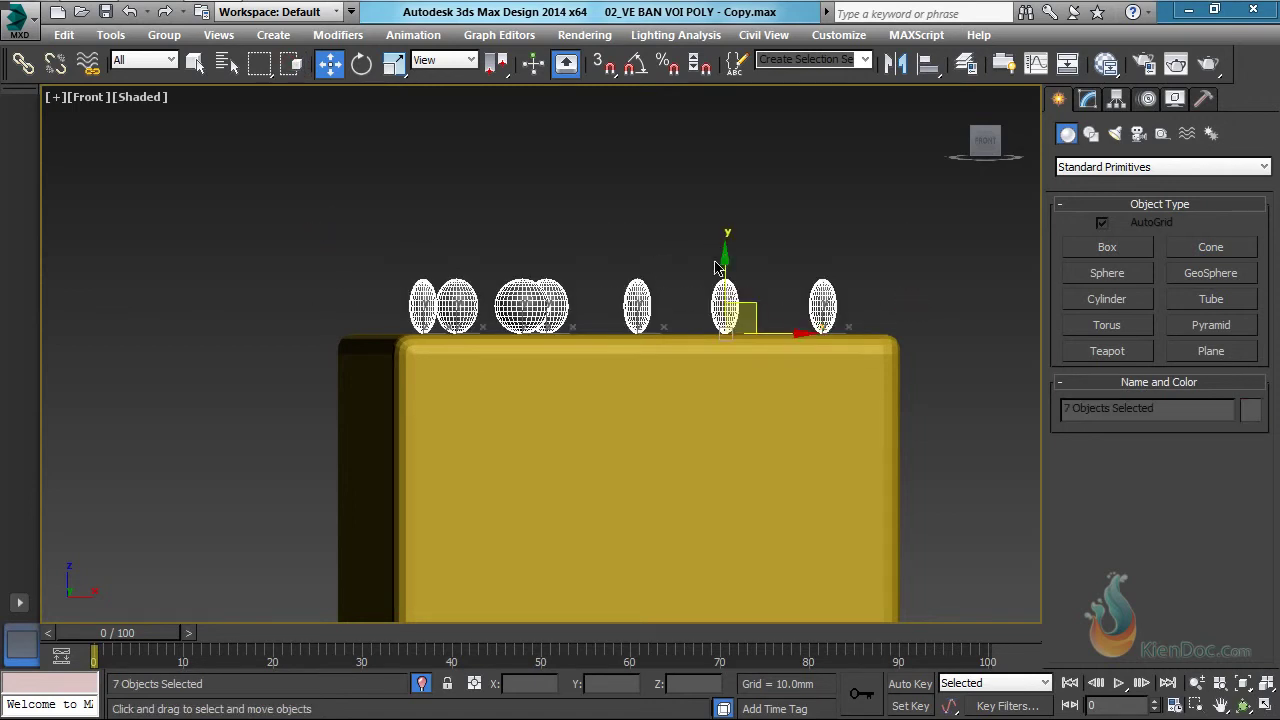
drag(726, 261, 728, 286)
alt+middle_drag(728, 286, 609, 317)
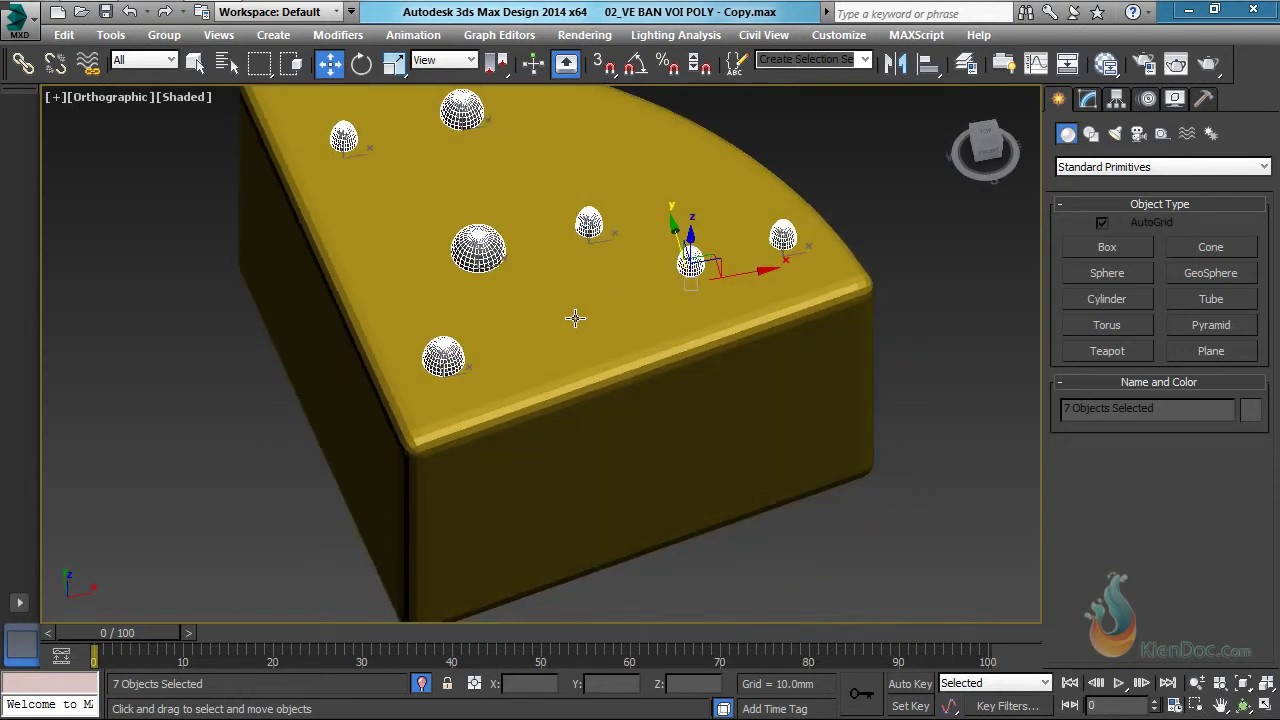
Select the cake wedge and use ProBoolean to subtract the large sphere at the middle of its top.
click(574, 318)
click(1088, 164)
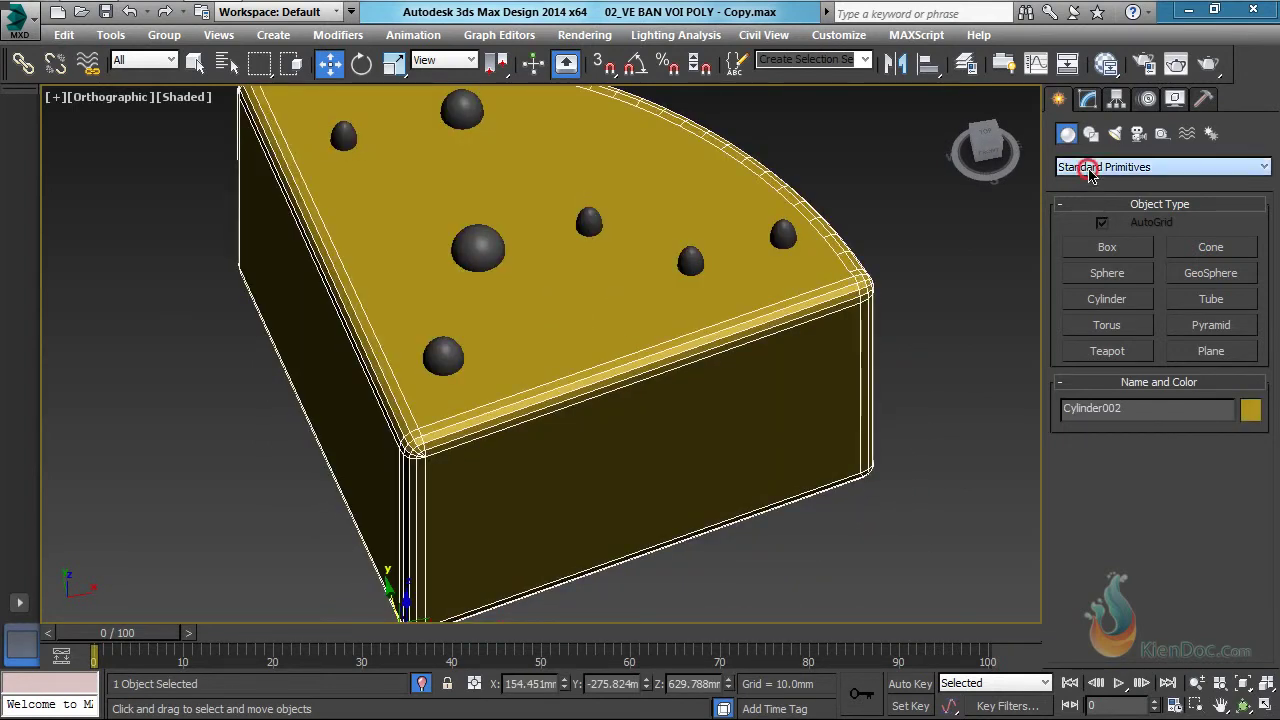
click(1090, 212)
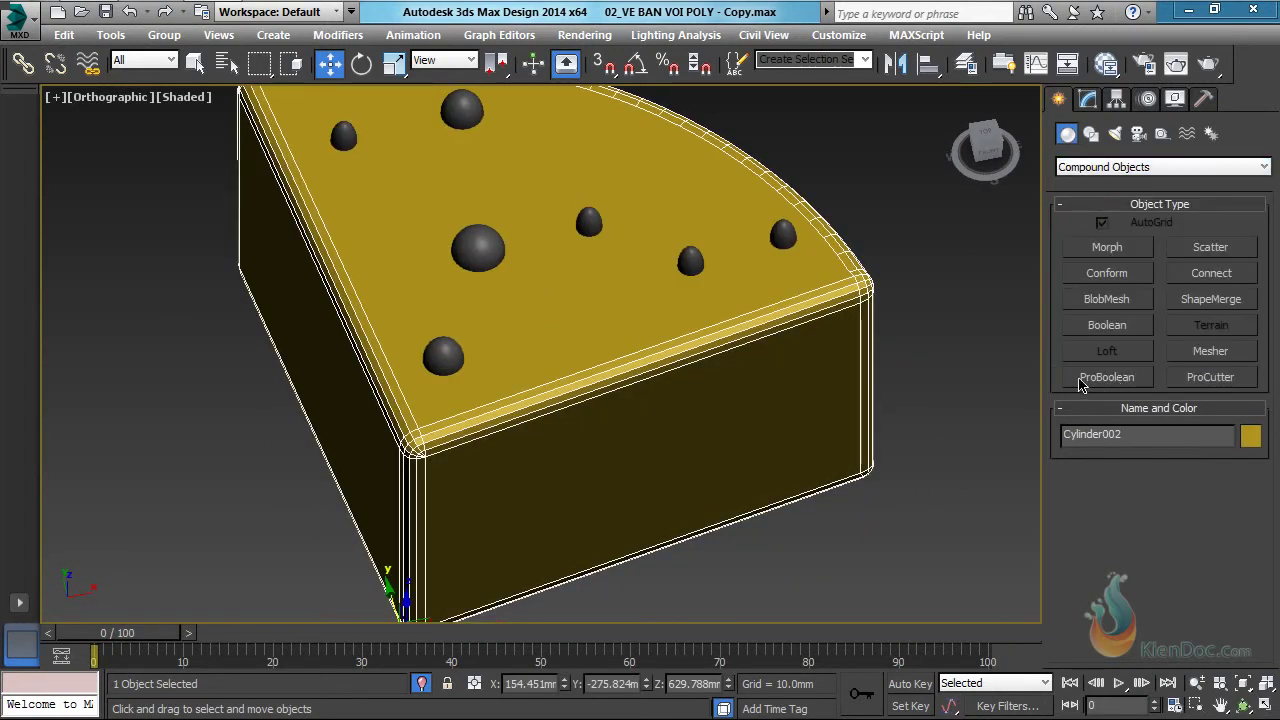
click(1106, 378)
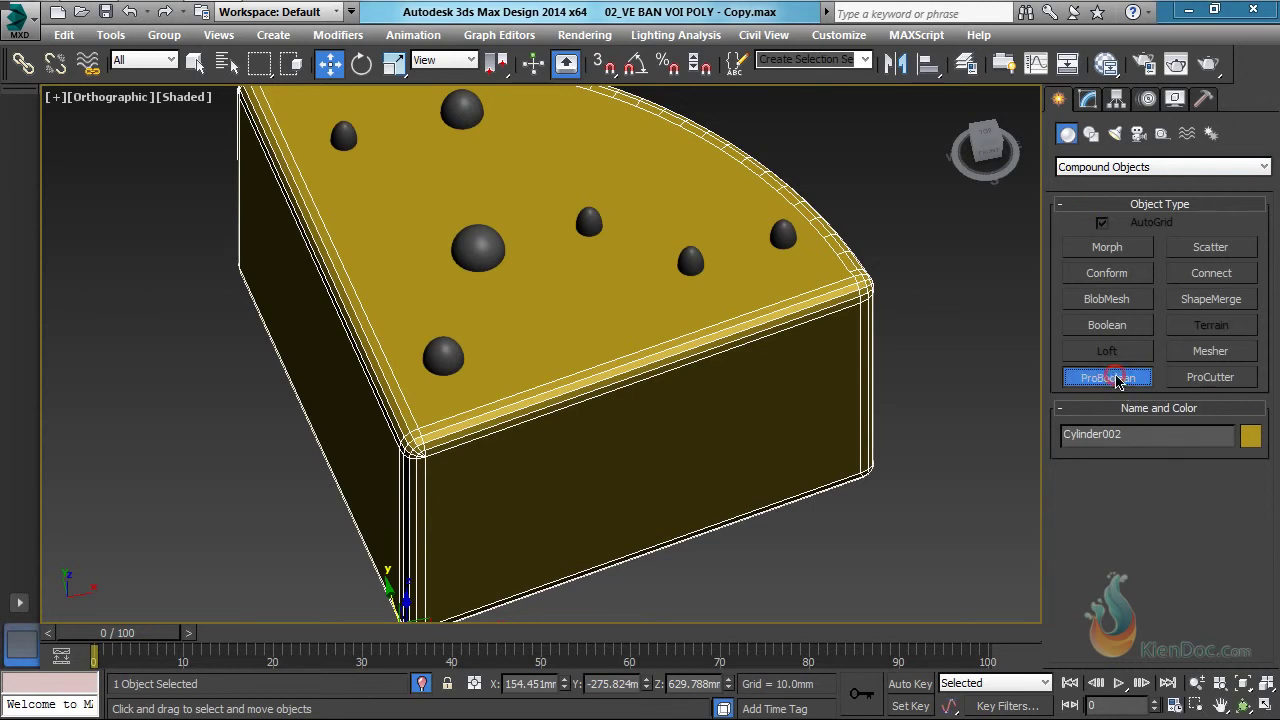
click(1150, 497)
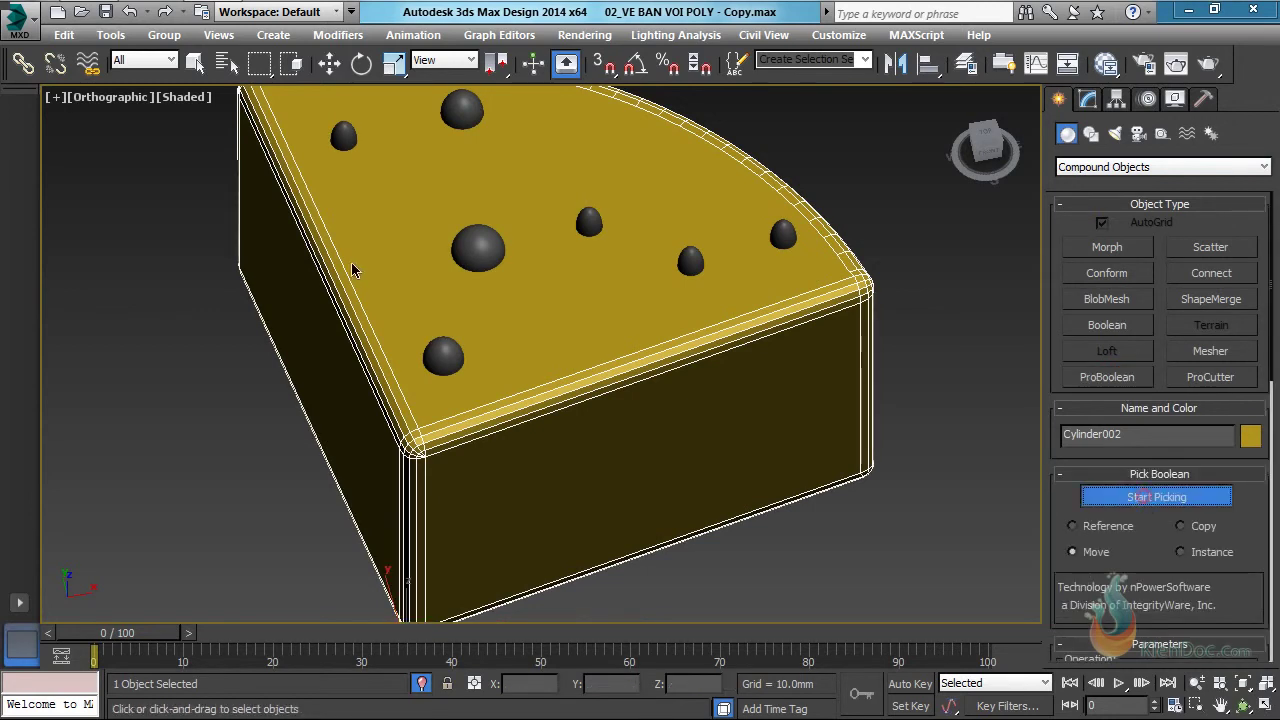
click(482, 250)
right_click(744, 259)
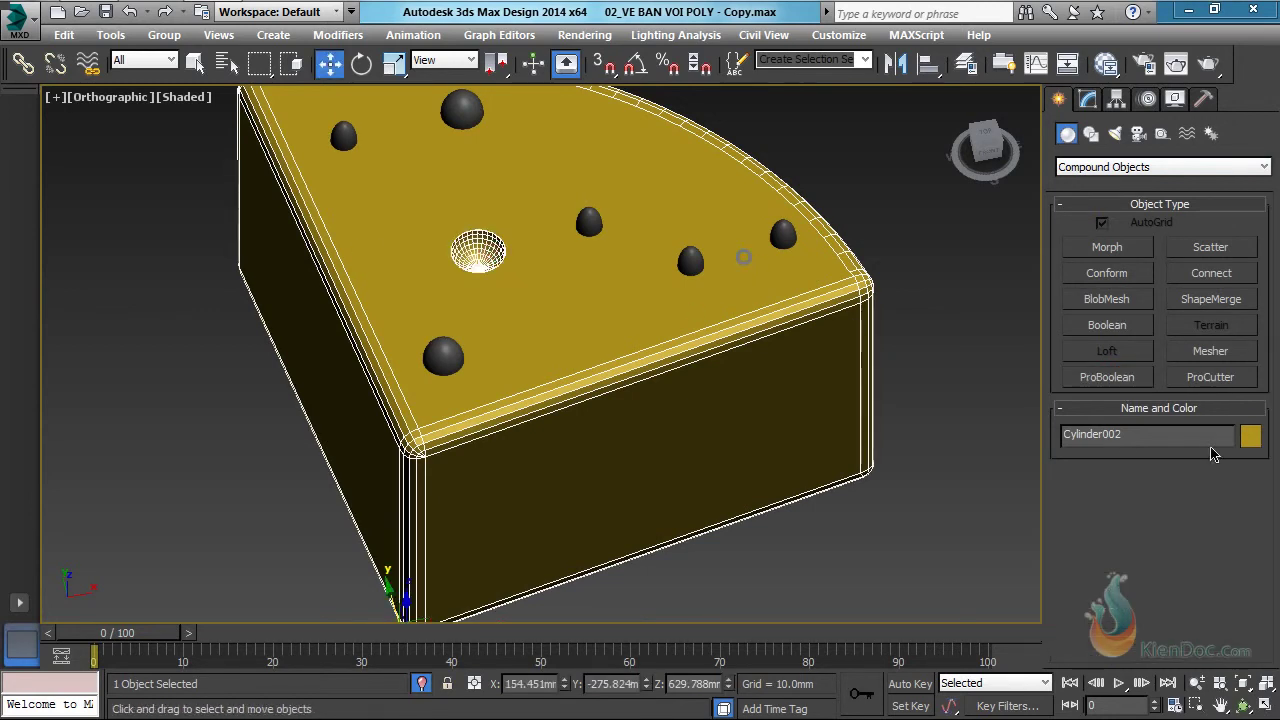
Subtract the small sphere at the outer corner by the front edge and its nearest small neighbour from the wedge with ProBoolean.
click(1114, 380)
click(1172, 497)
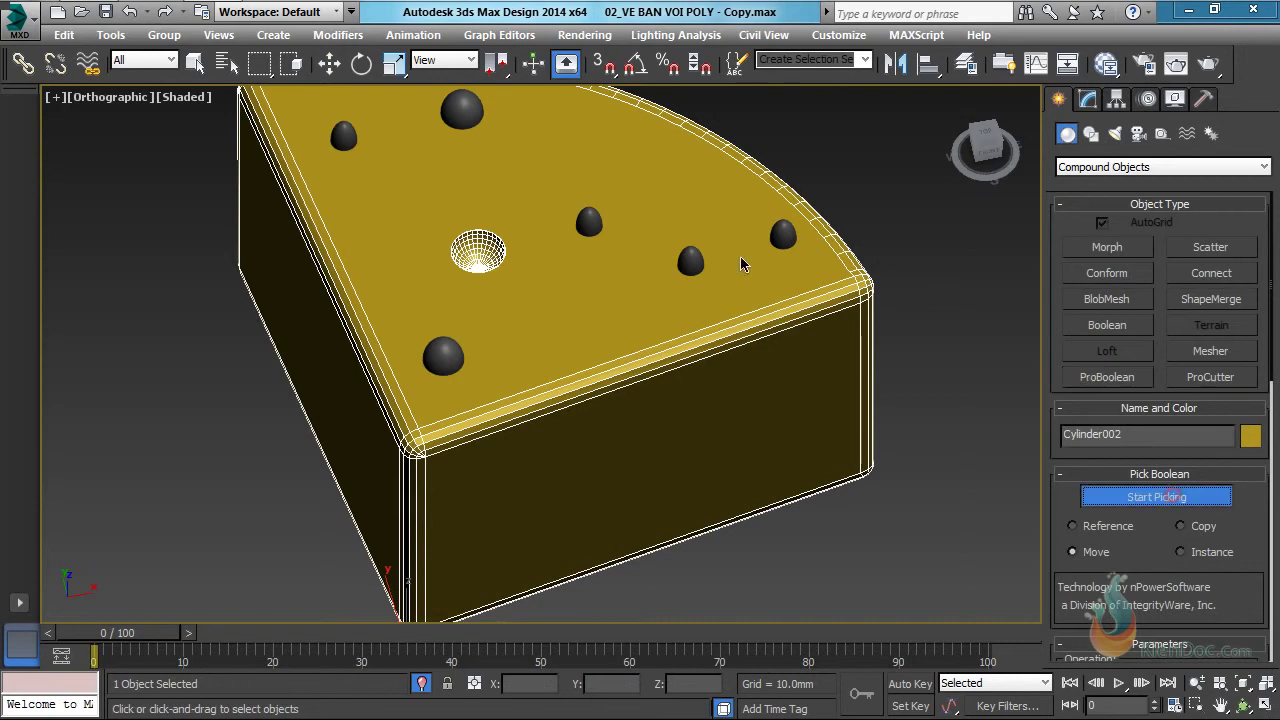
click(782, 237)
right_click(796, 334)
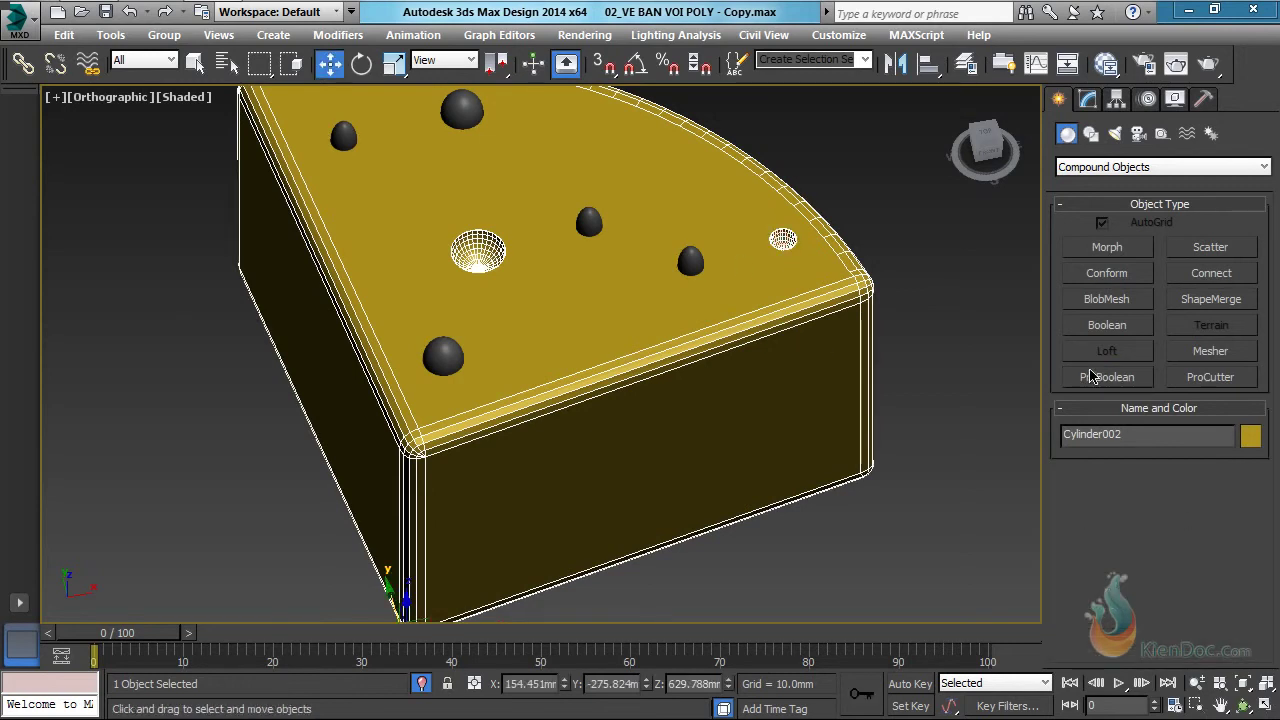
click(1093, 375)
click(1150, 506)
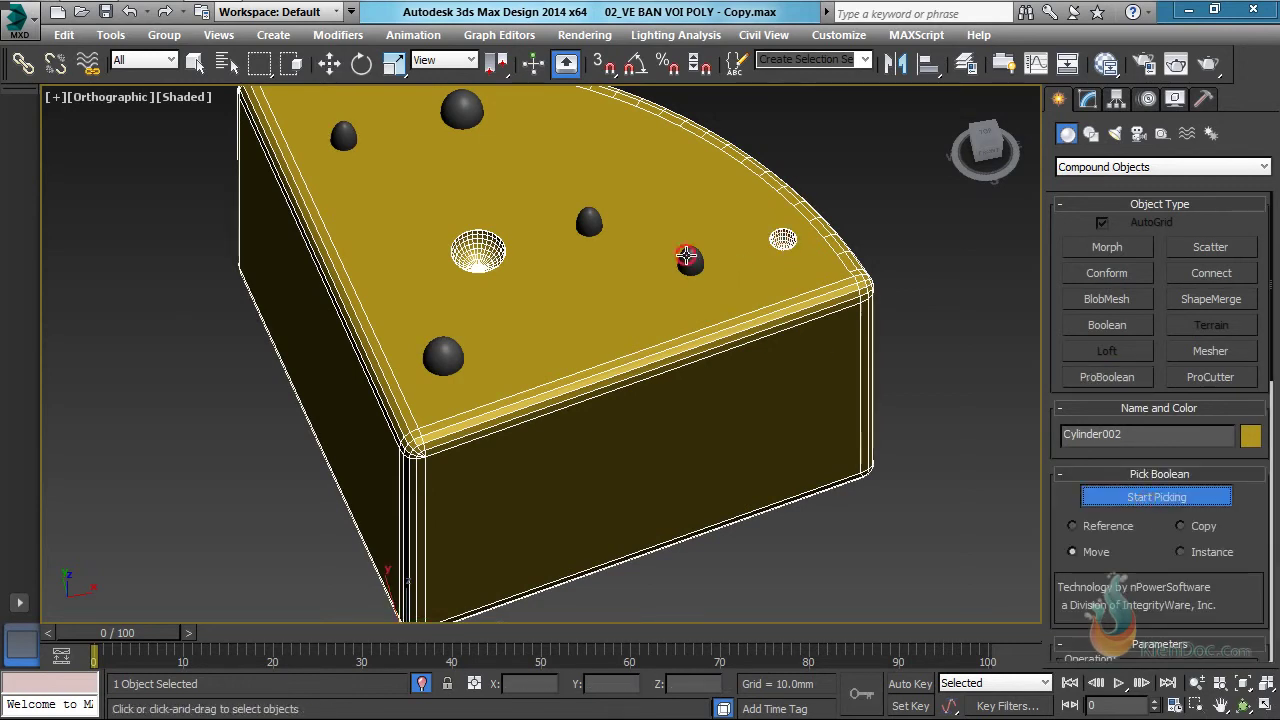
click(686, 257)
right_click(788, 344)
Subtract the remaining four spheres from the wedge's top with ProBoolean.
click(1108, 382)
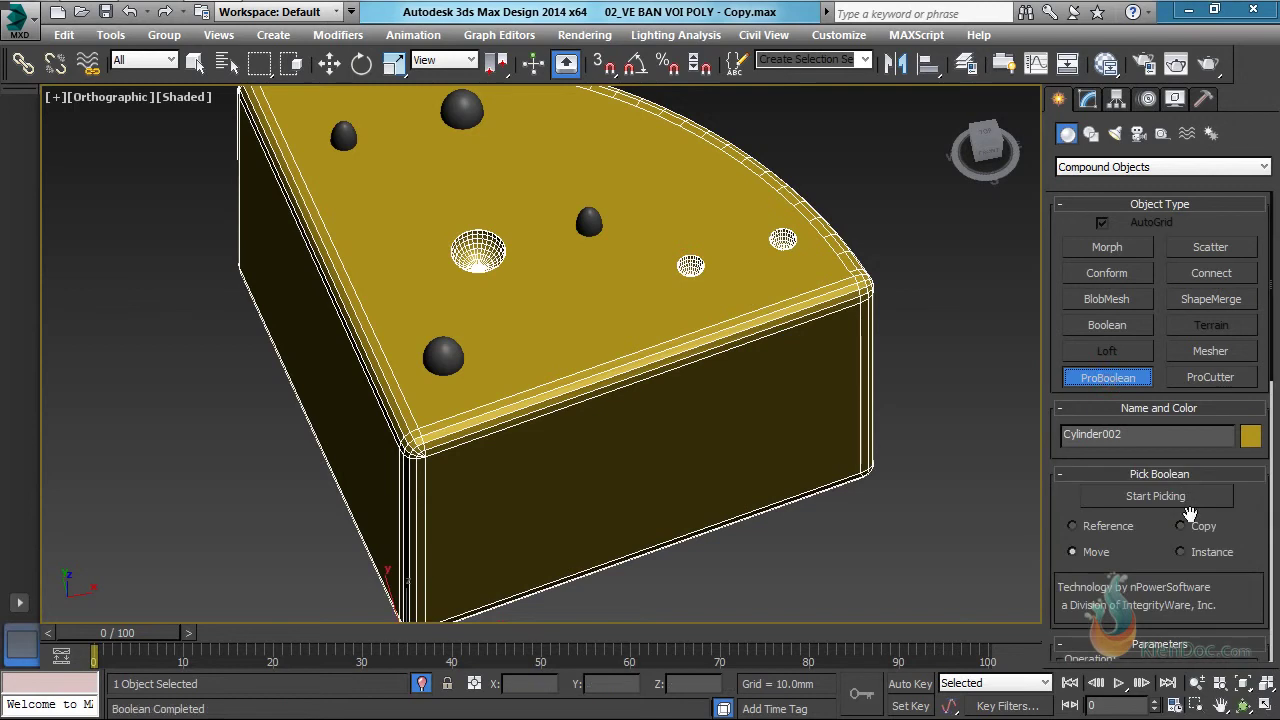
click(1180, 497)
click(592, 224)
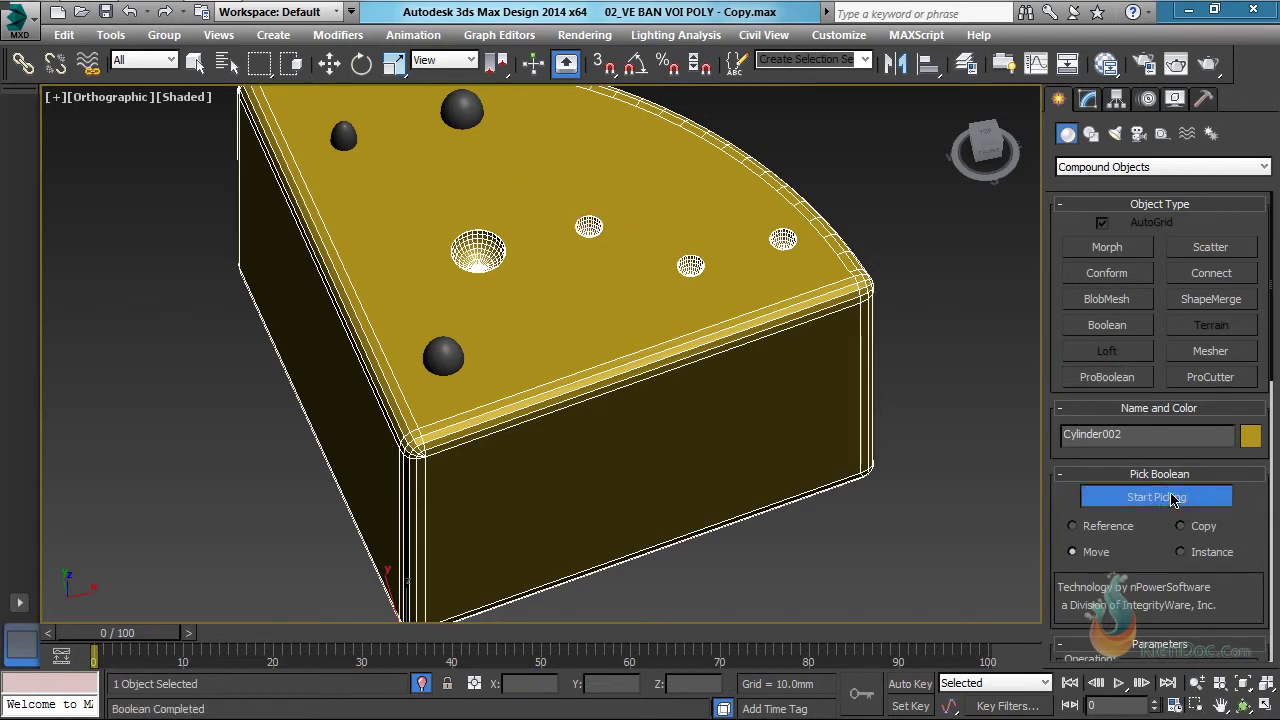
right_click(860, 452)
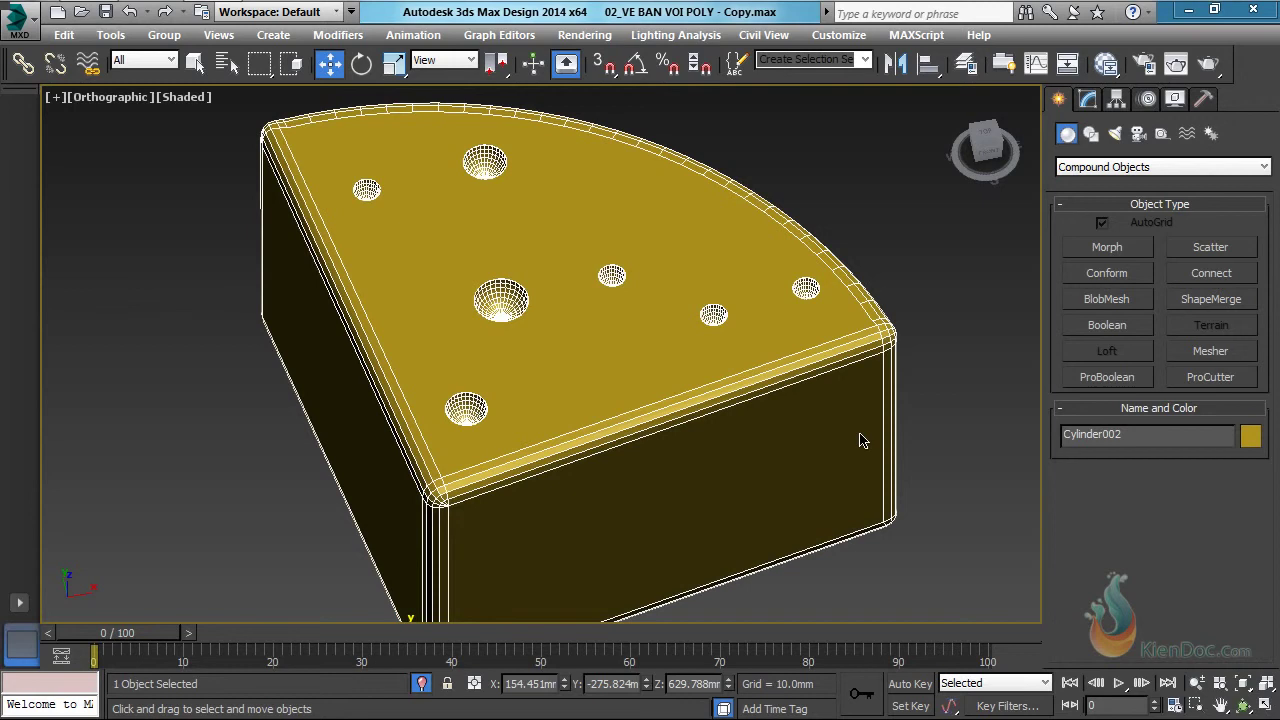
middle_drag(693, 380, 697, 321)
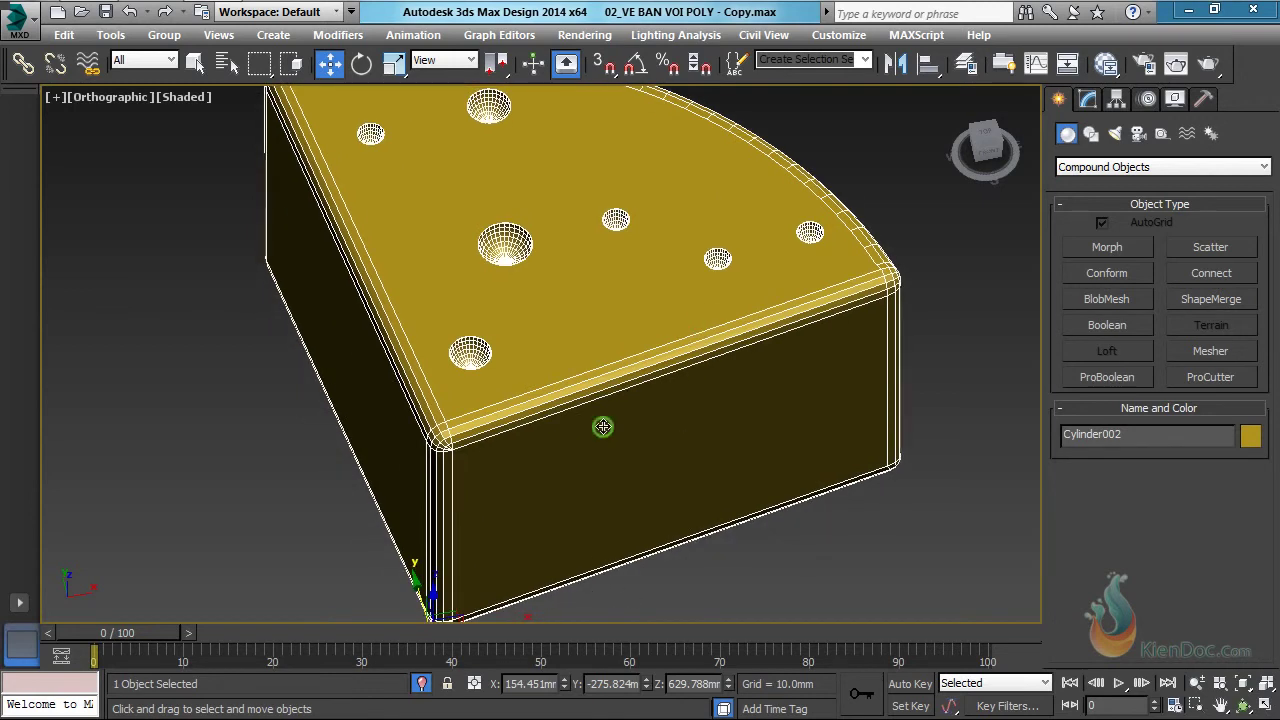
scroll(606, 401, down, 5)
middle_drag(603, 426, 630, 405)
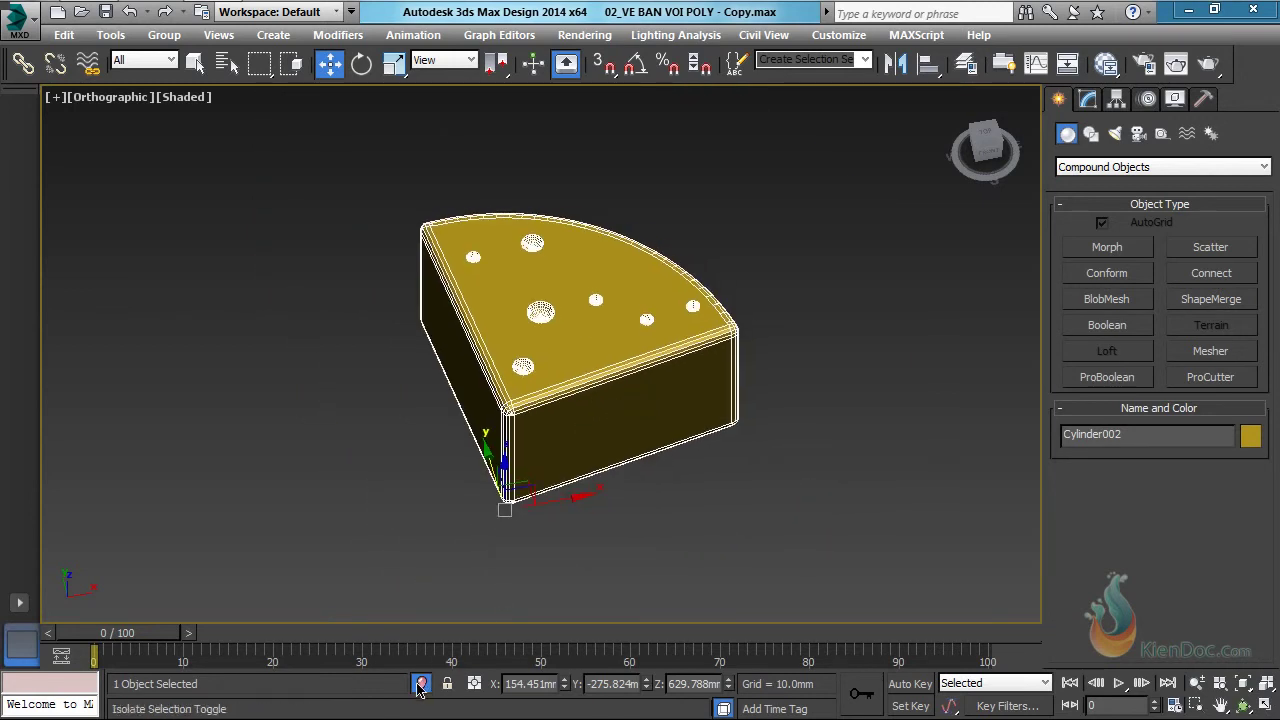
Exit isolation and make a copy of the wedge rotated about -110° around the vertical axis at its tip.
click(420, 686)
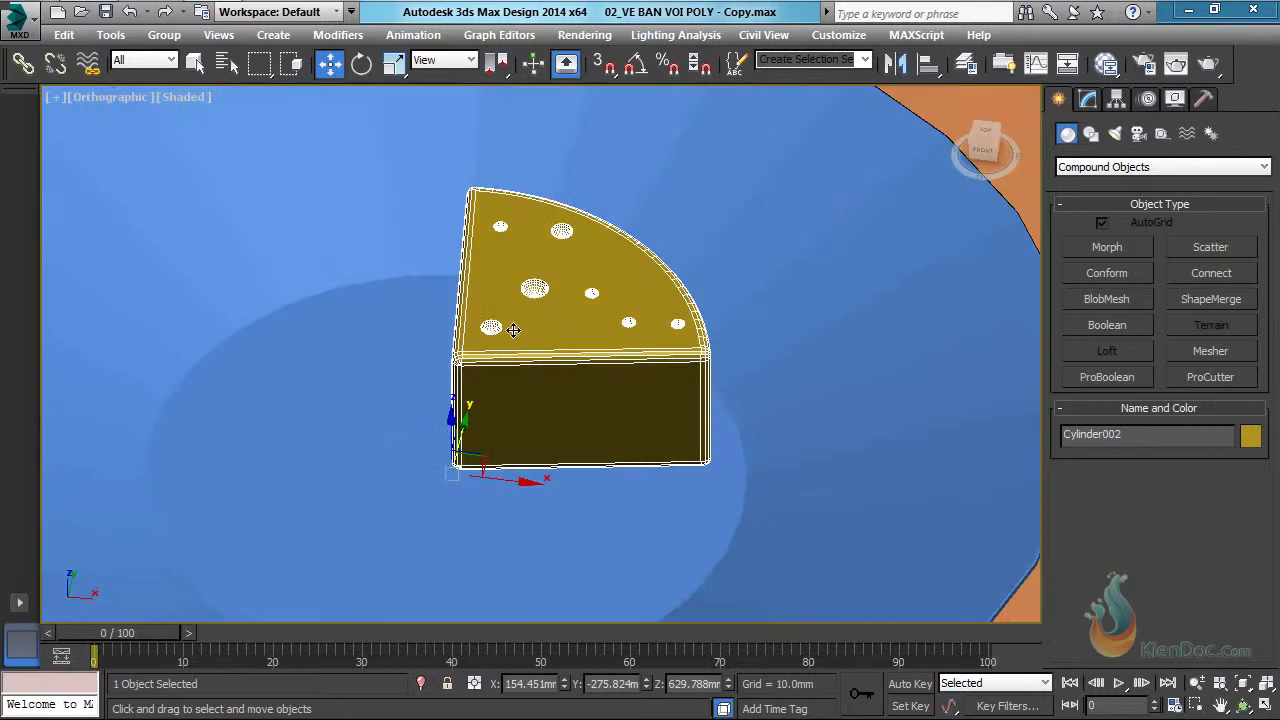
key(e)
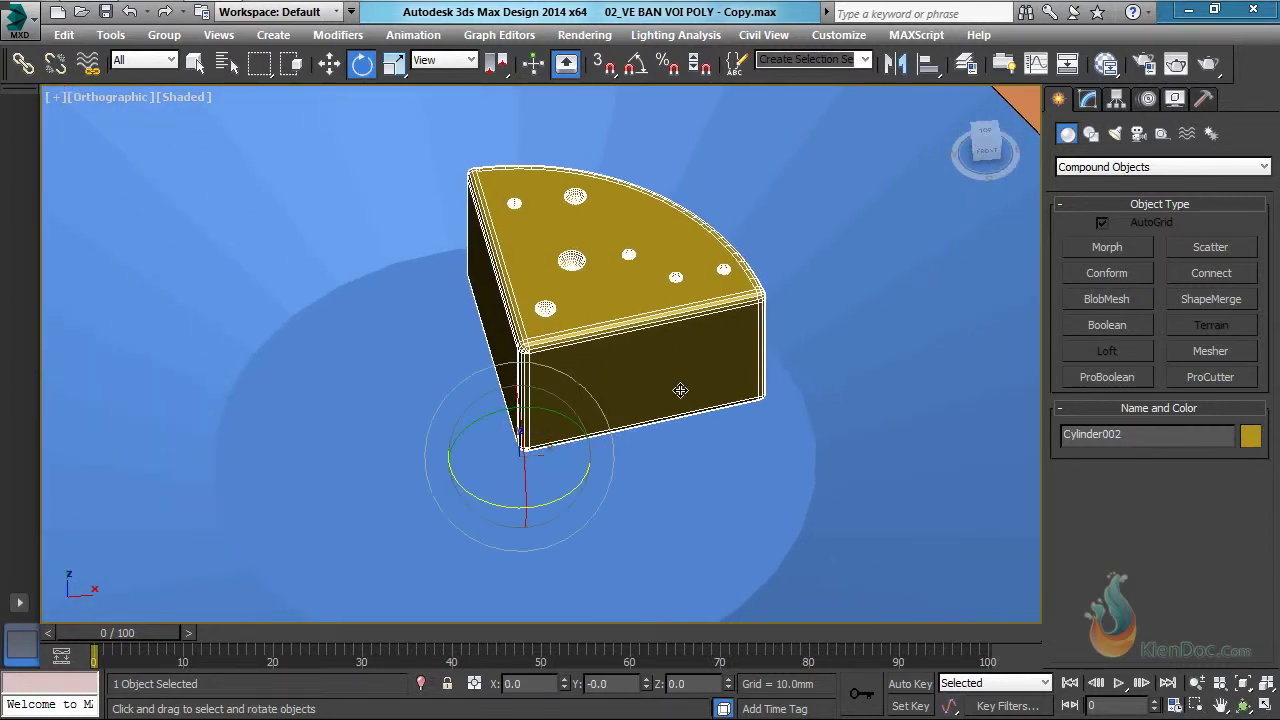
scroll(620, 432, down, 5)
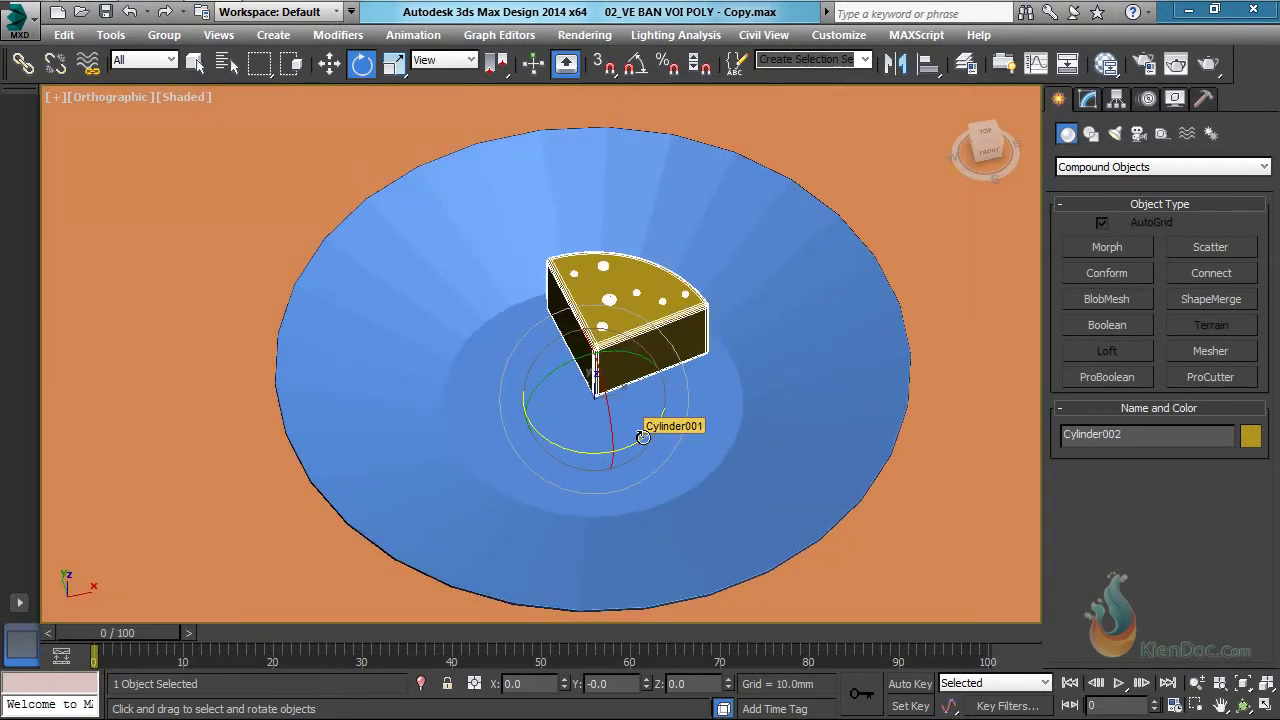
mouse_move(643, 437)
shift+mouse_down()
mouse_move(478, 594)
mouse_move(222, 324)
shift+mouse_up()
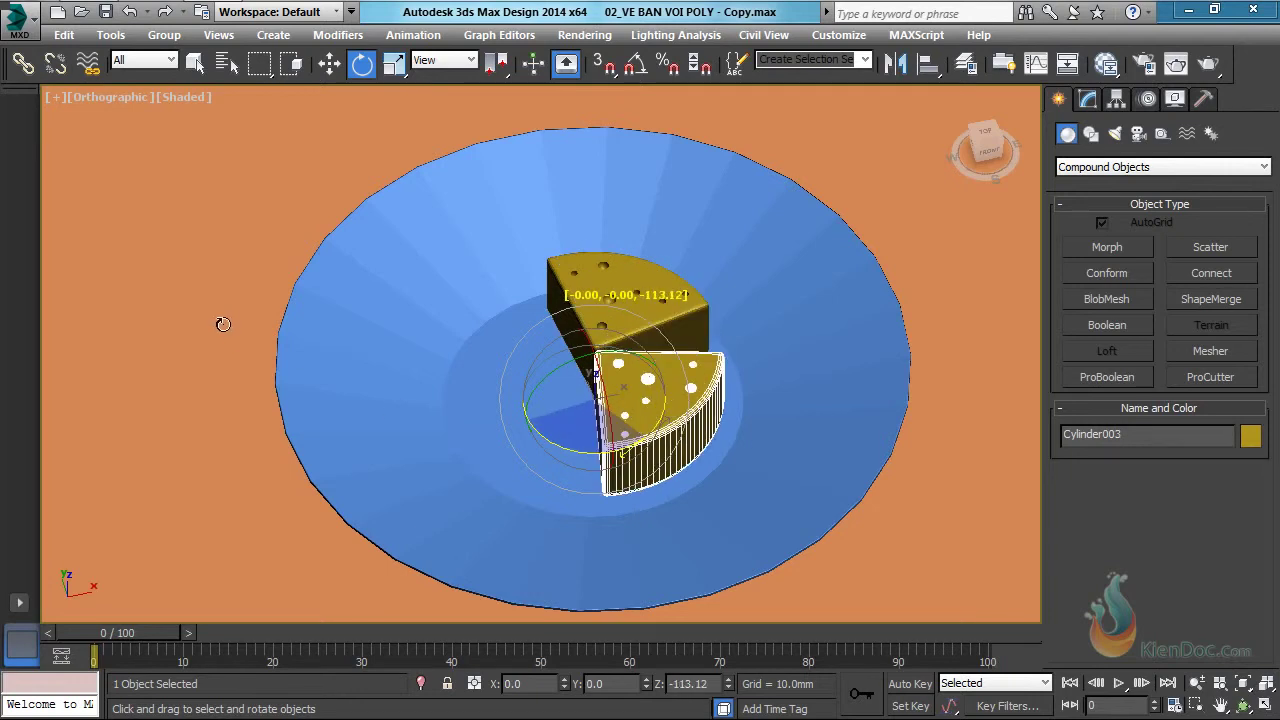
click(589, 463)
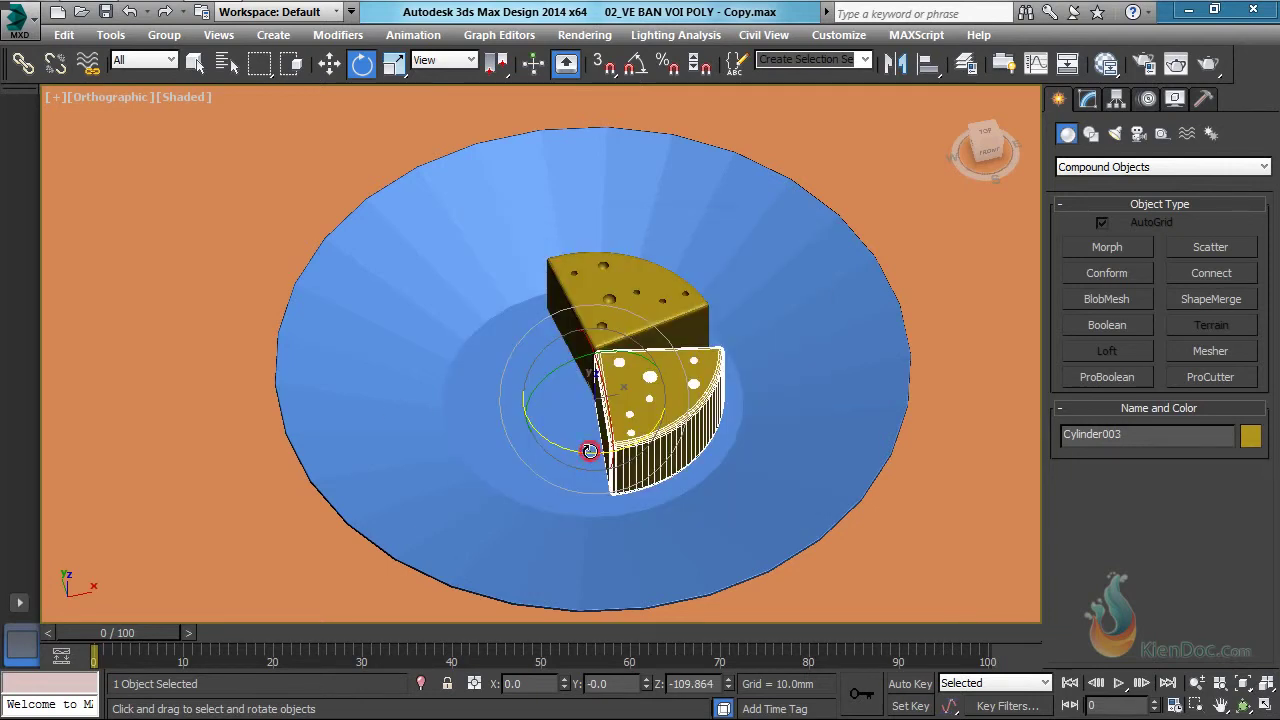
Make another rotated copy from the second wedge, turning it around the shared tip into the open side of the plate.
mouse_move(590, 451)
shift+mouse_down()
mouse_move(311, 317)
mouse_move(310, 288)
shift+mouse_up()
click(631, 470)
mouse_move(558, 373)
middle_down()
mouse_move(550, 343)
mouse_move(622, 414)
middle_up()
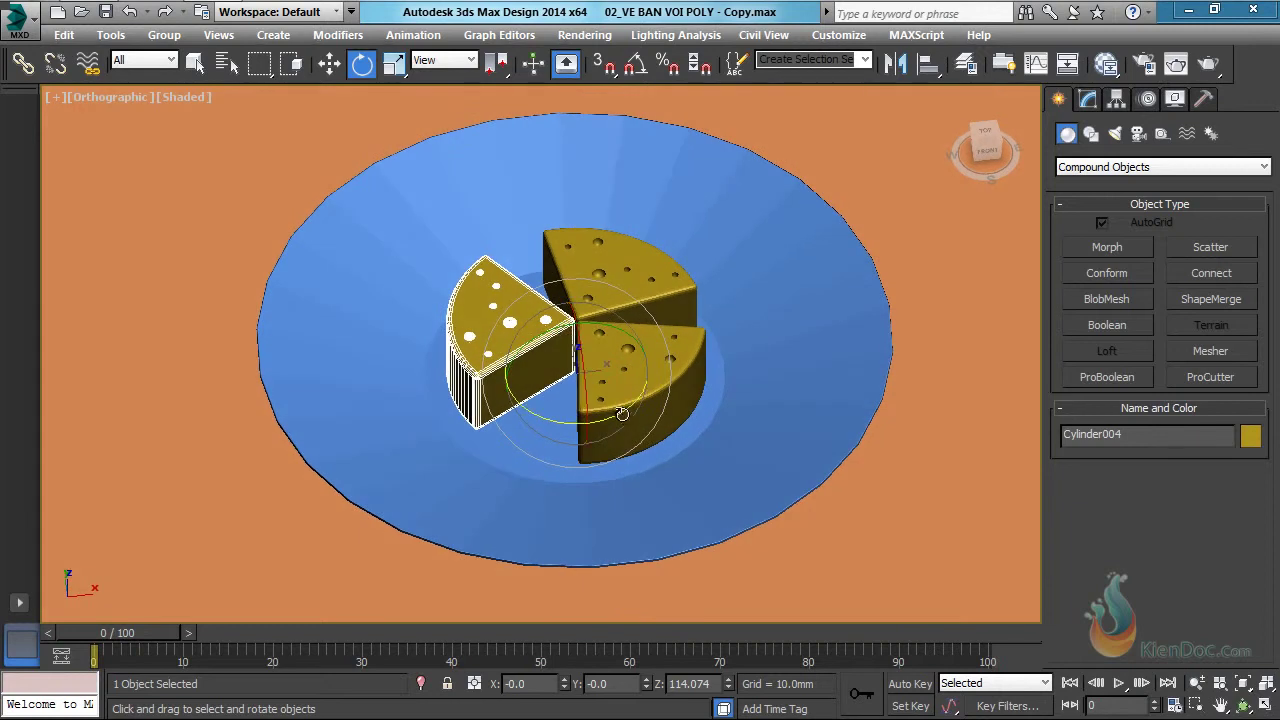
Rotate the third wedge to about -22° around the vertical axis and move it out to the empty side of the plate.
drag(620, 408, 167, 304)
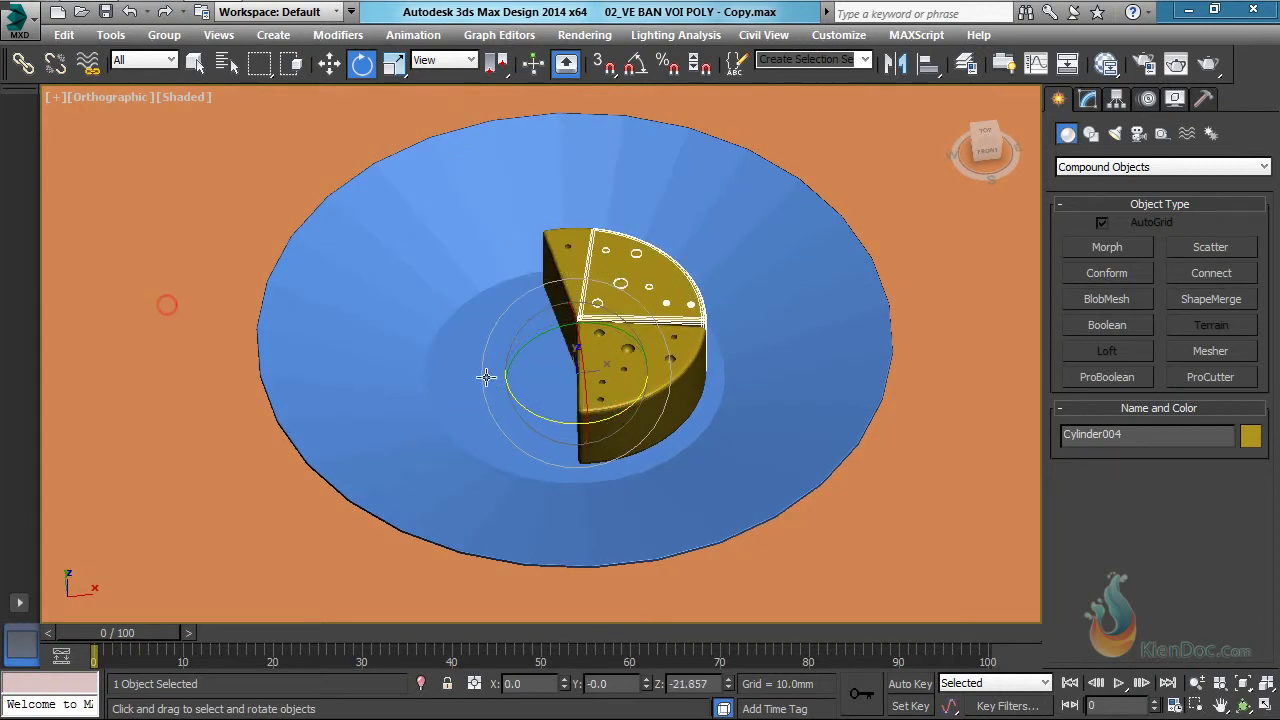
middle_drag(511, 380, 577, 373)
key(w)
drag(680, 357, 540, 336)
Tilt the third wedge about its Y axis and move it outward and slightly up onto the plate's sloping rim.
key(e)
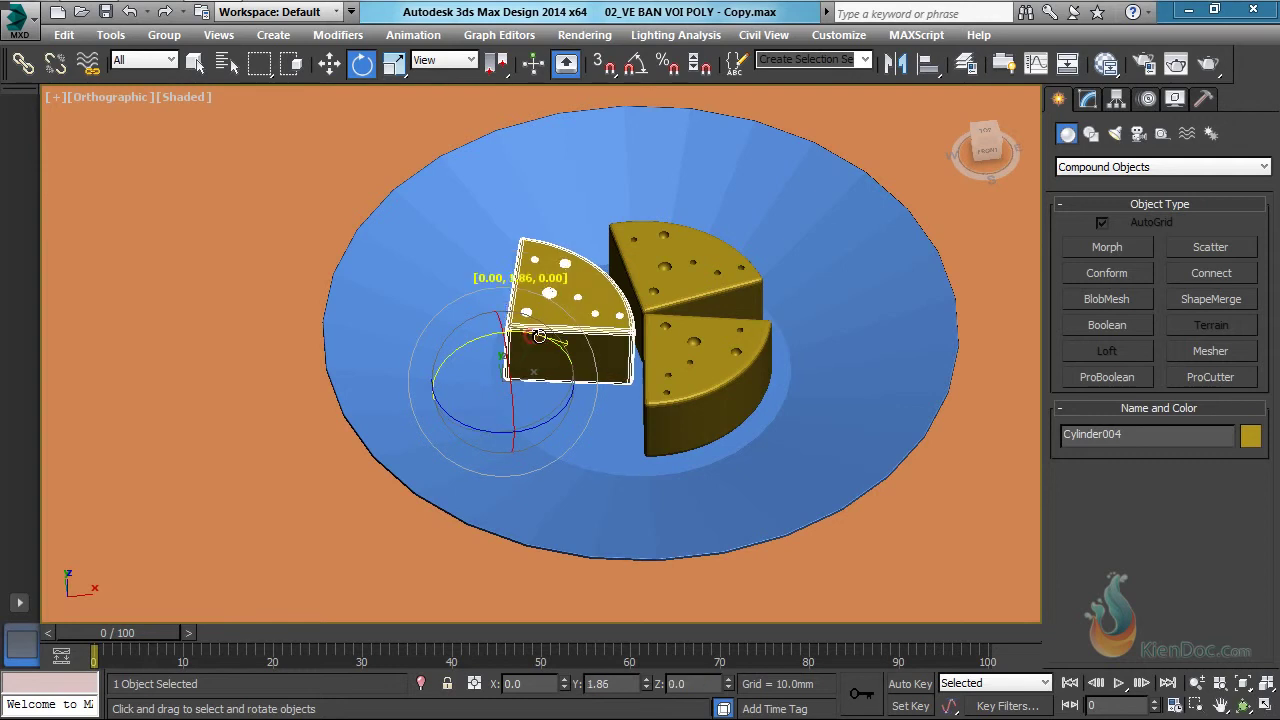
key(w)
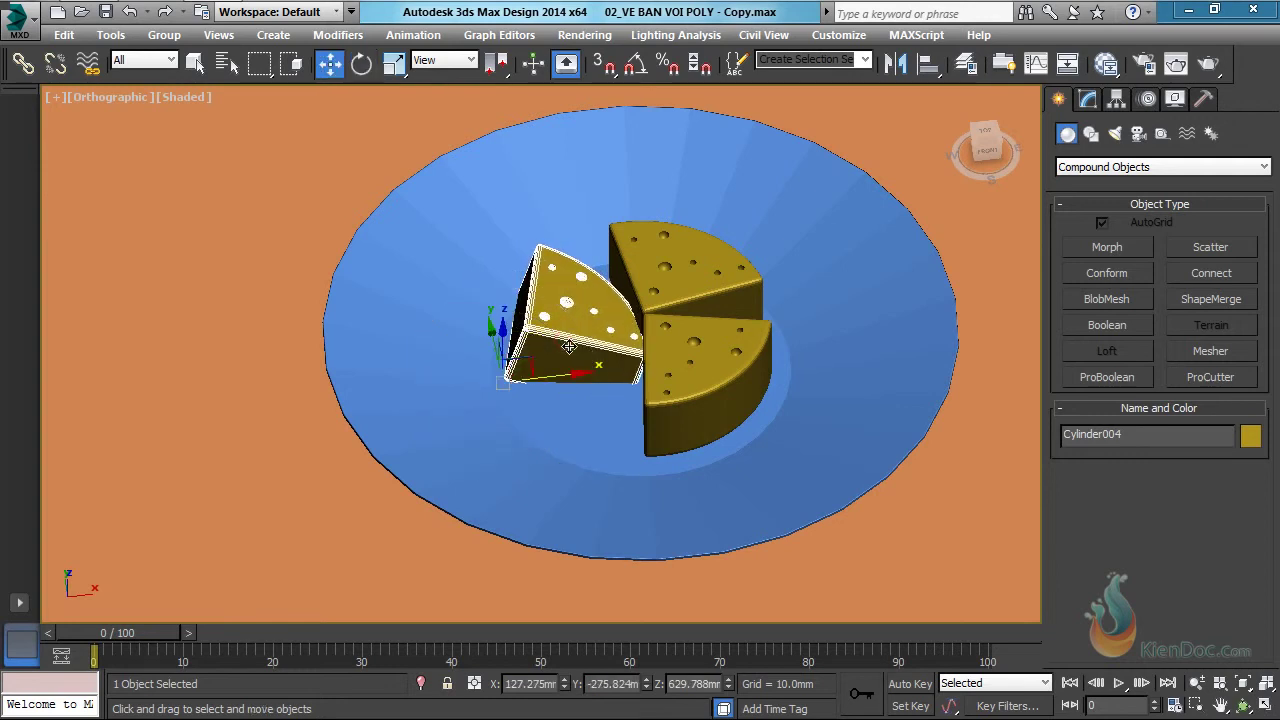
alt+middle_drag(533, 359, 515, 342)
drag(515, 342, 459, 331)
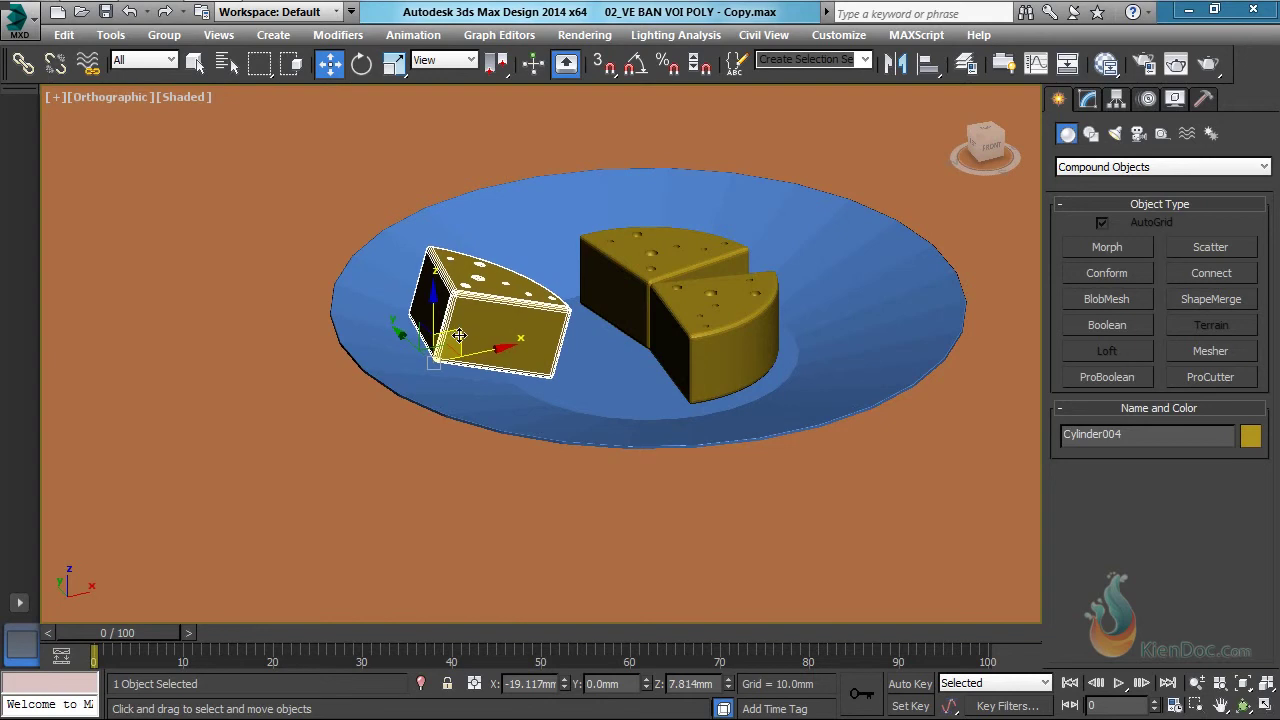
scroll(456, 340, up, 3)
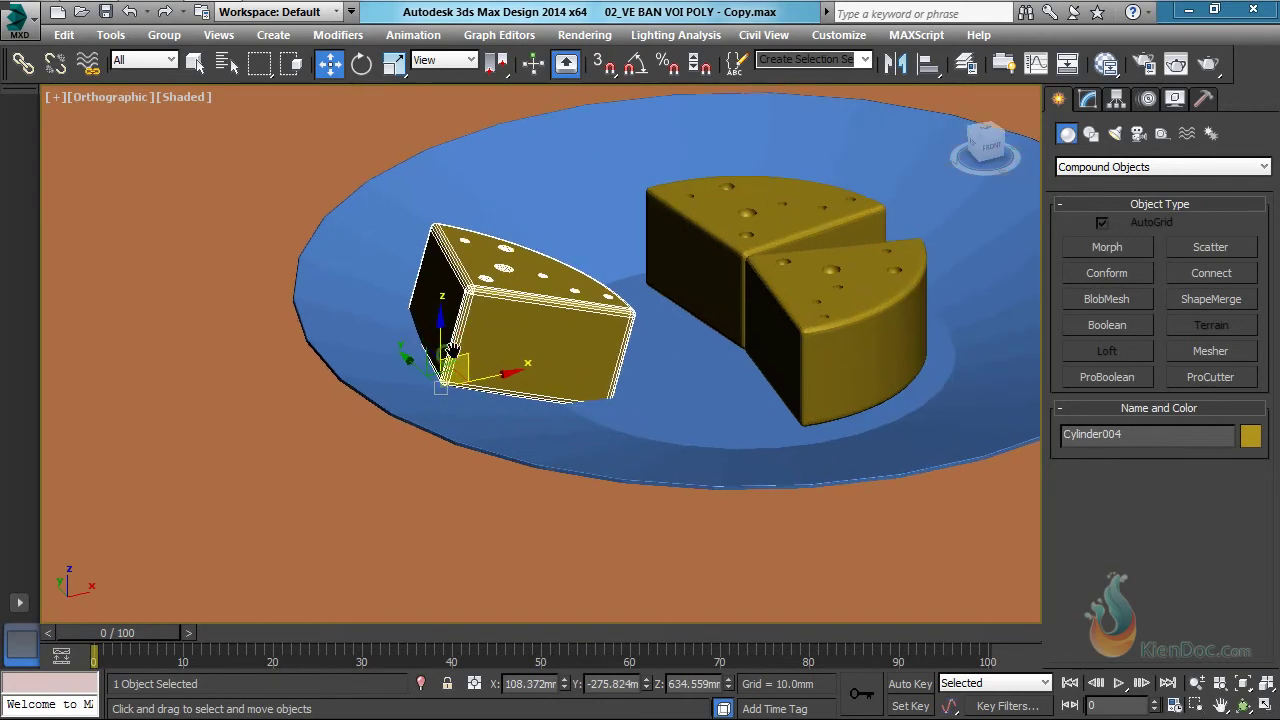